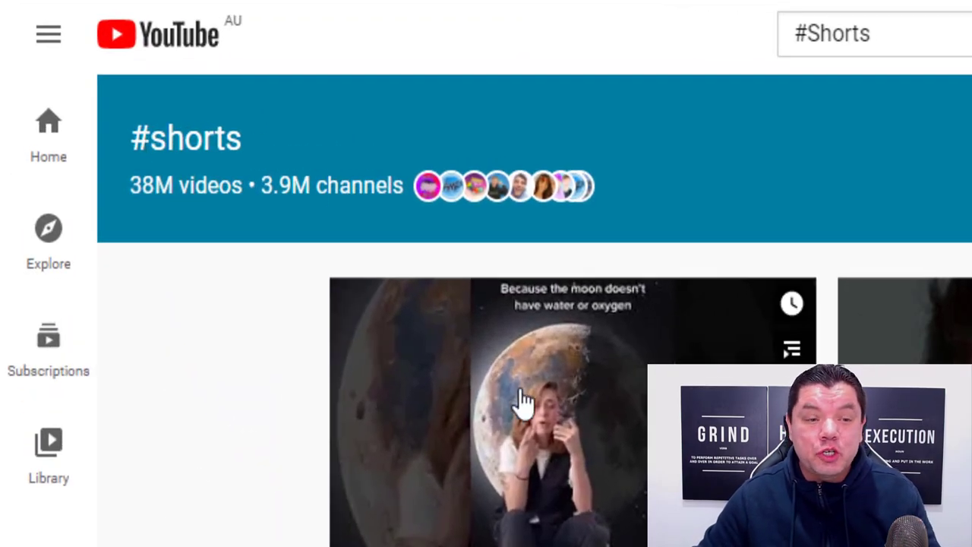
- Browse the short videos on YouTube's #shorts hashtag page
scroll(524, 403, "down", 5)
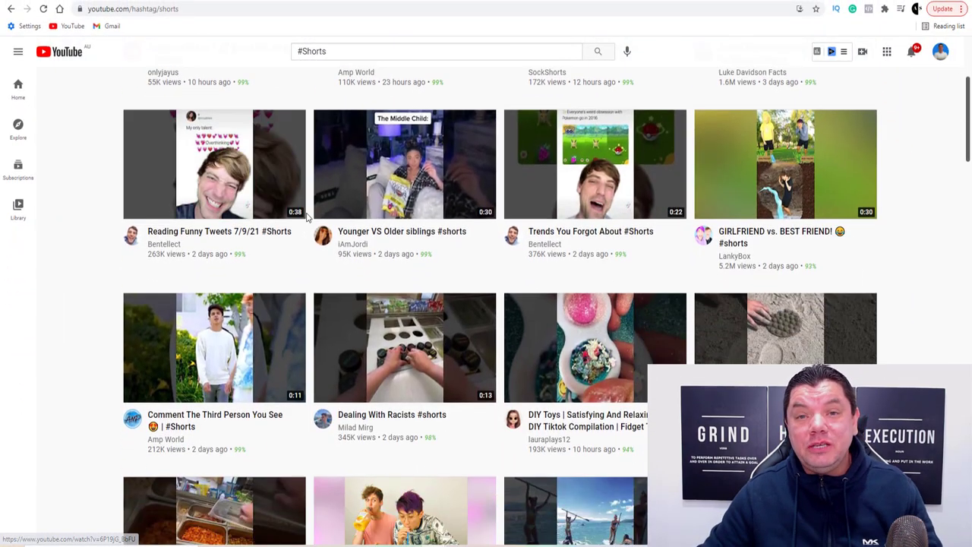
scroll(314, 218, "down", 1)
scroll(315, 217, "down", 3)
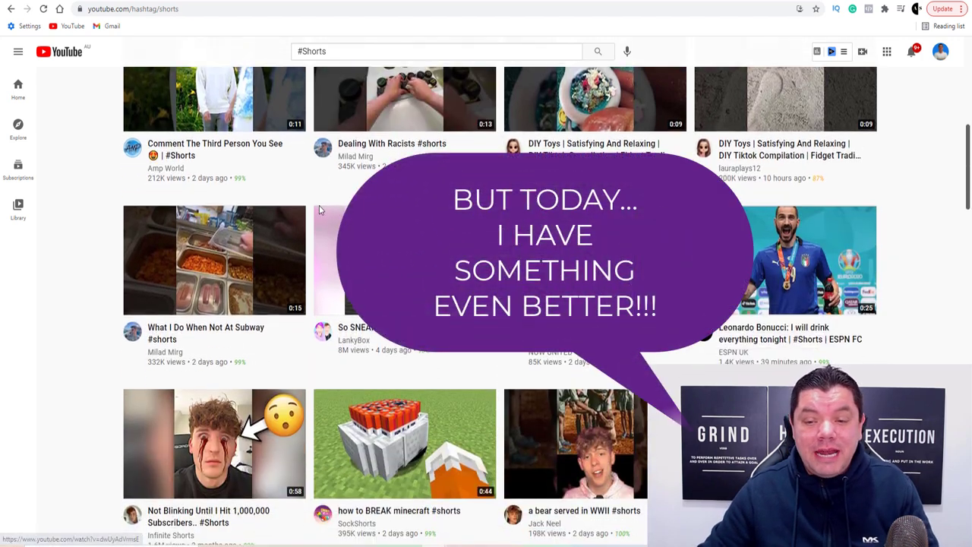
scroll(319, 210, "down", 2)
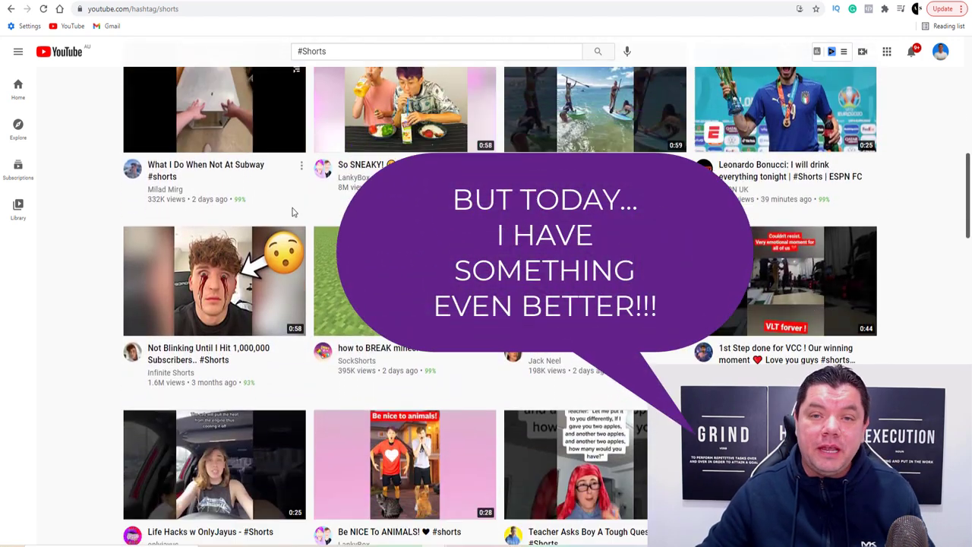
scroll(295, 212, "down", 2)
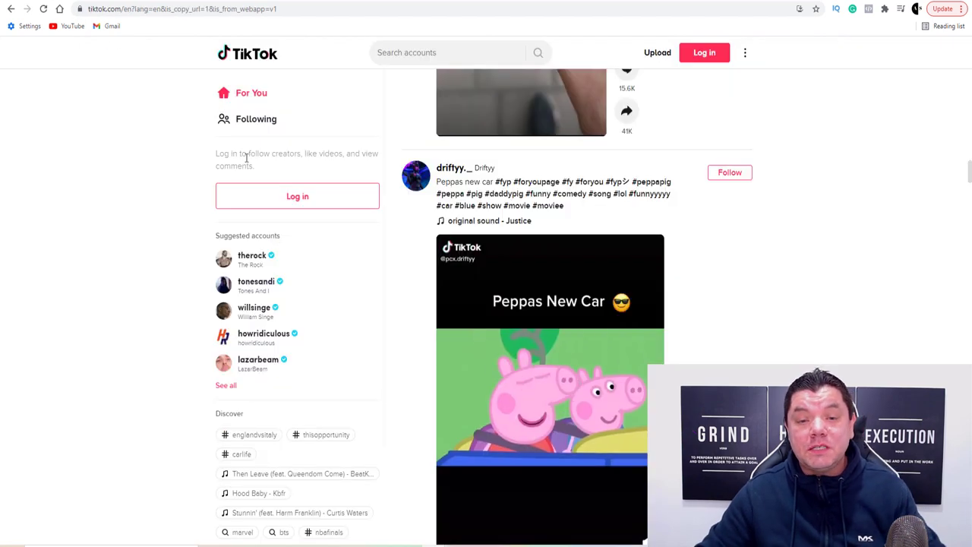
- Browse the videos in TikTok's For You feed
scroll(279, 186, "down", 3)
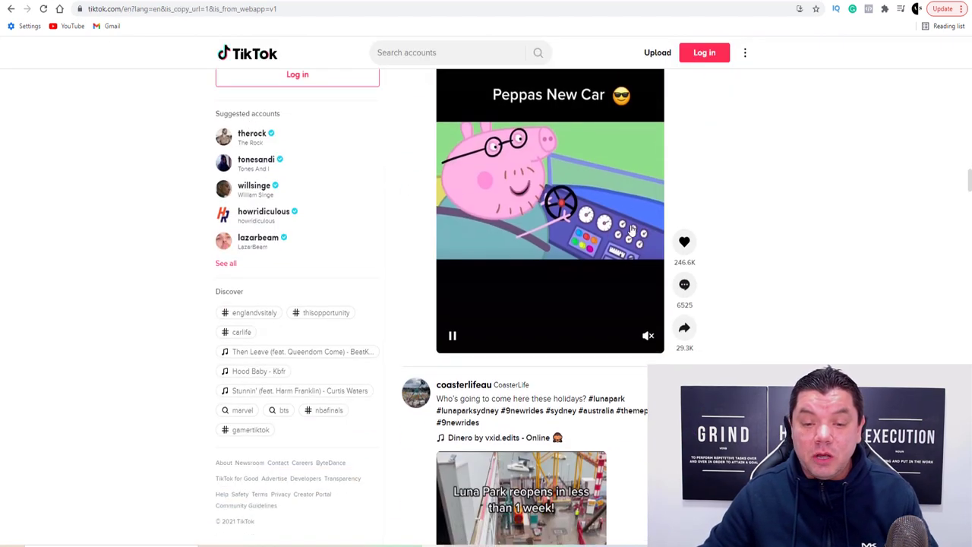
scroll(683, 225, "down", 4)
scroll(697, 238, "down", 2)
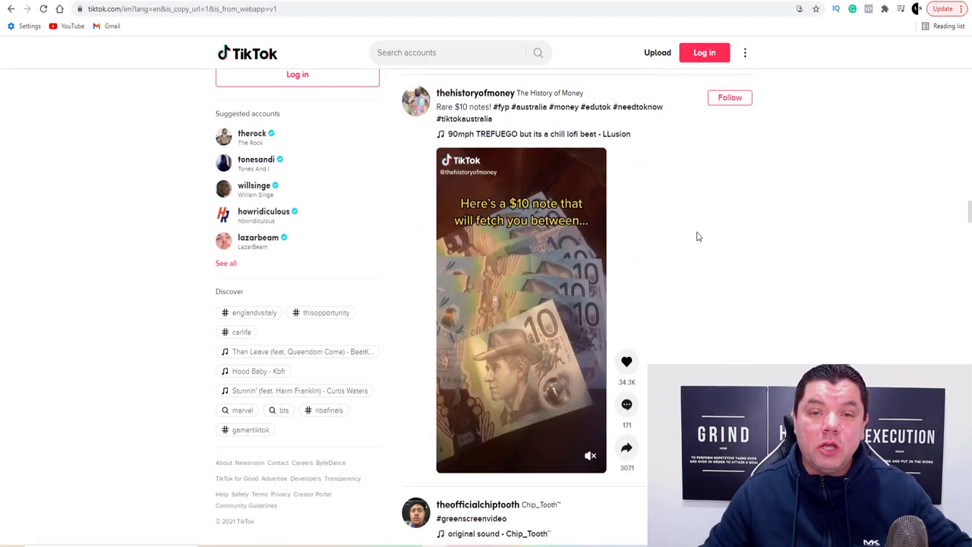
scroll(697, 236, "down", 2)
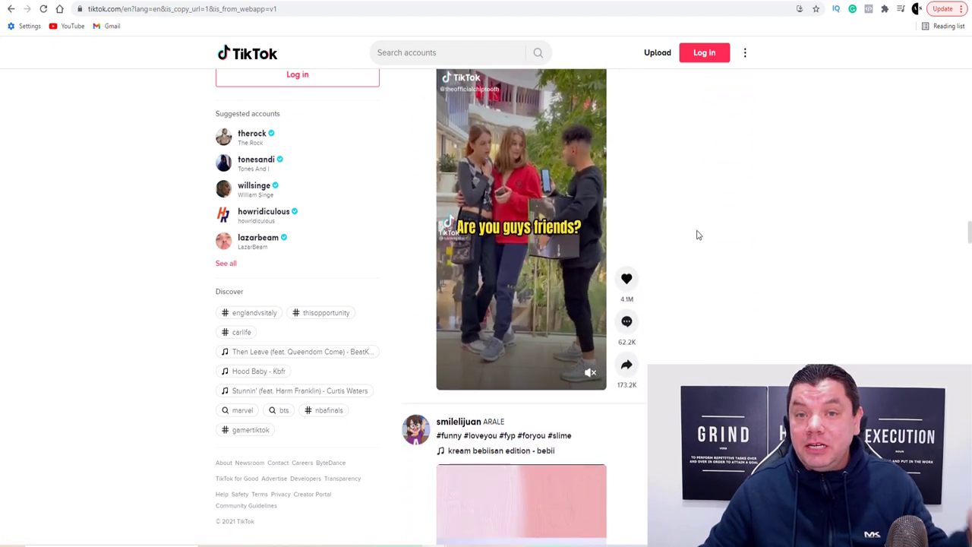
scroll(697, 236, "down", 5)
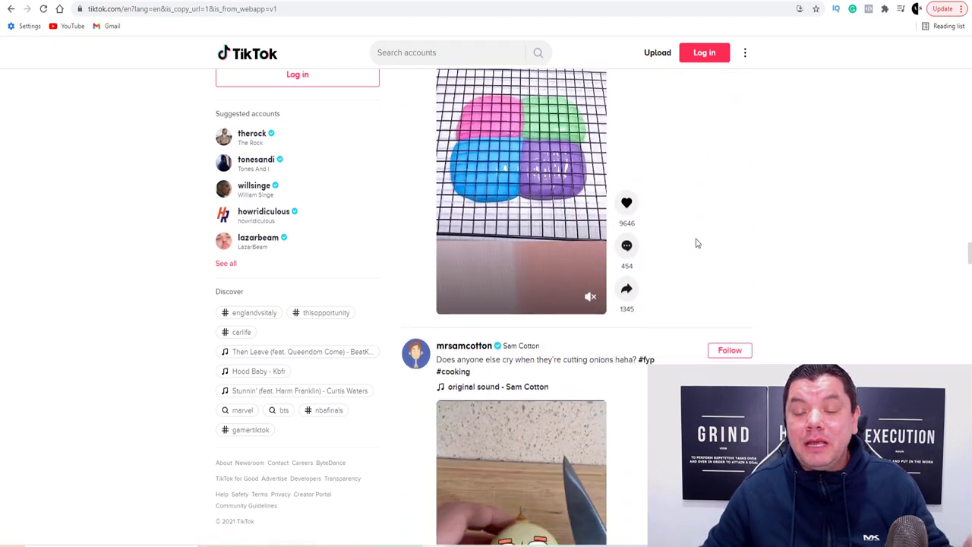
scroll(698, 243, "down", 1)
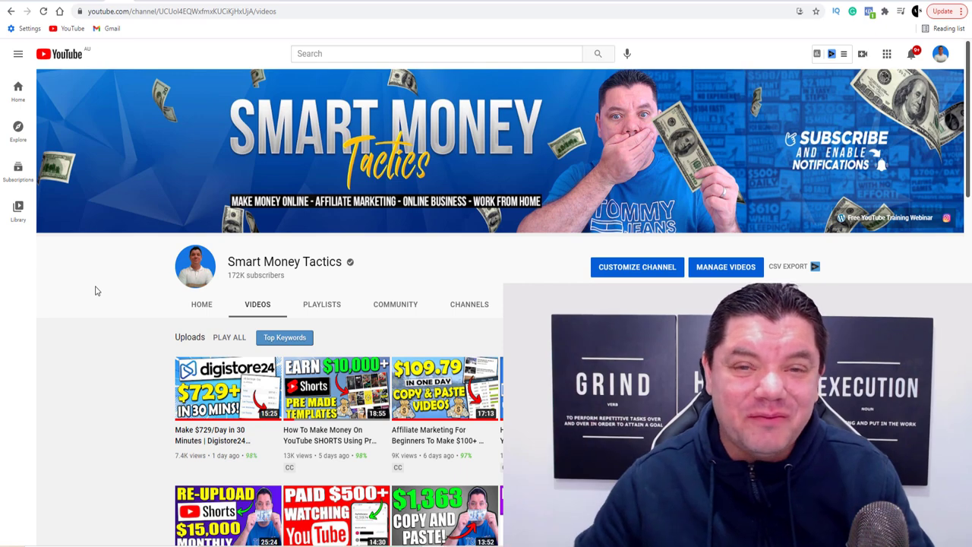
- Look through the uploaded videos of the Smart Money Tactics YouTube channel and return to the channel banner
scroll(134, 296, "down", 4)
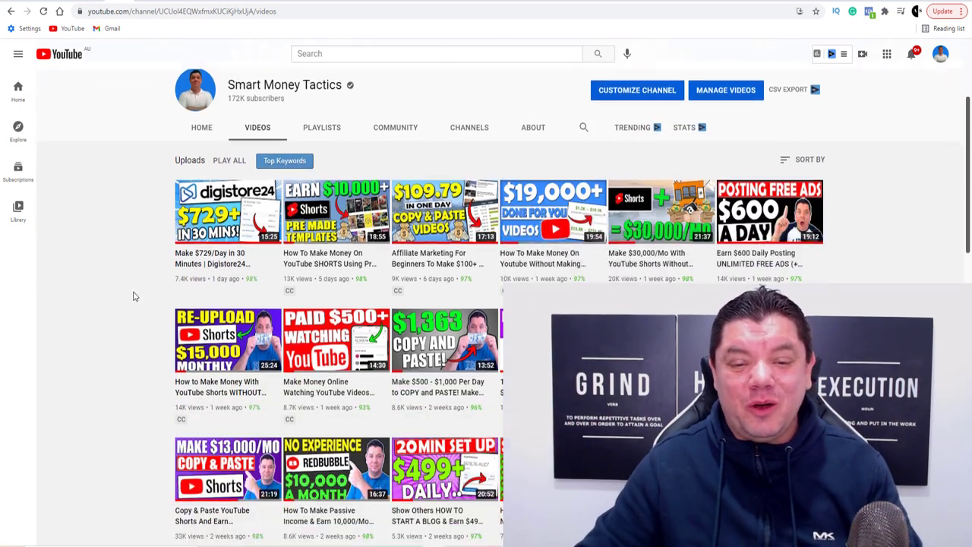
scroll(137, 300, "down", 3)
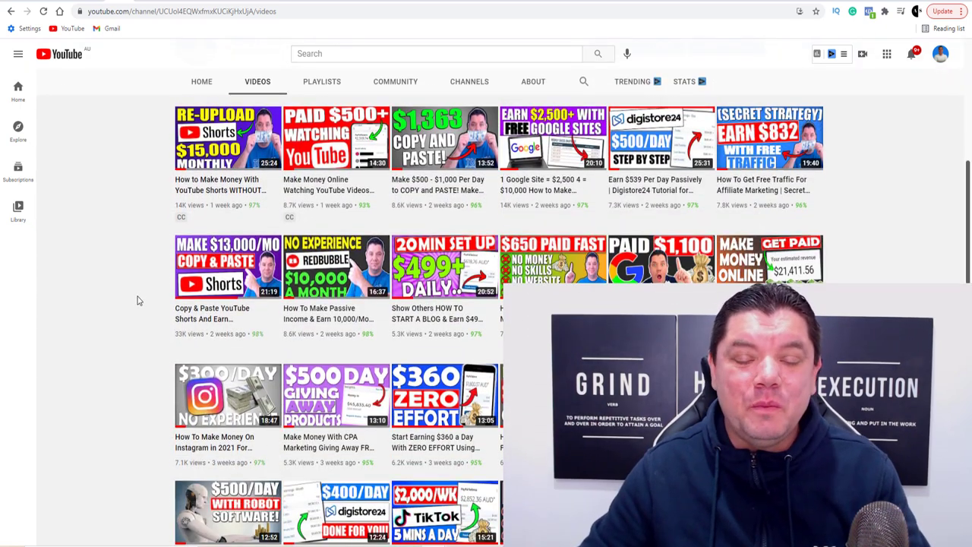
scroll(148, 277, "up", 9)
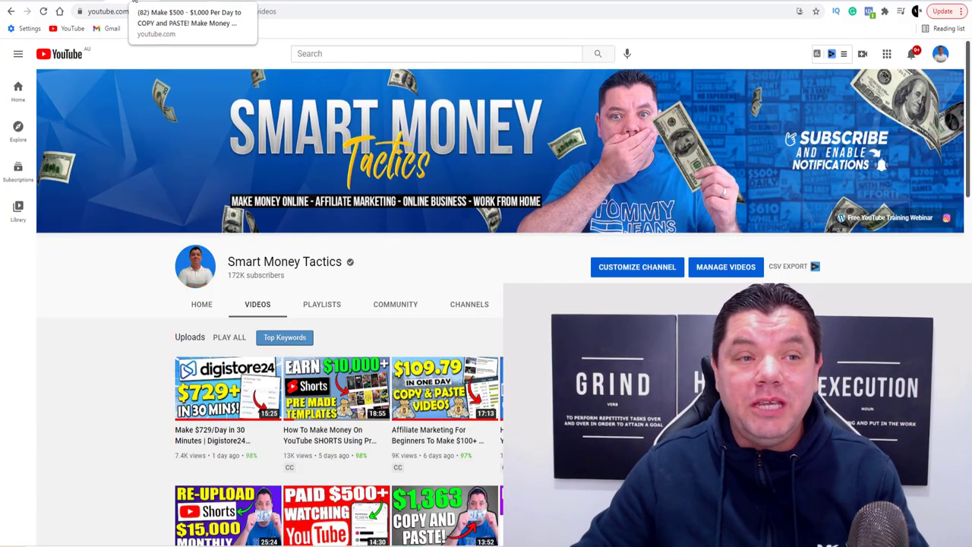
- Show the giveaway link in the description of the "Make $500 - $1,000 Per Day to COPY and PASTE" video, and view the giveaway page
left_click(140, 2)
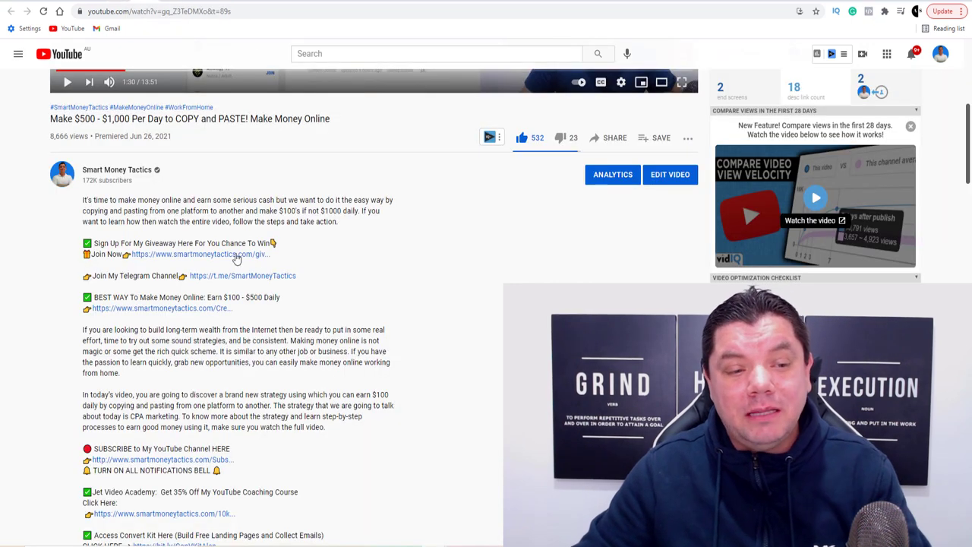
left_click(164, 4)
scroll(452, 196, "down", 2)
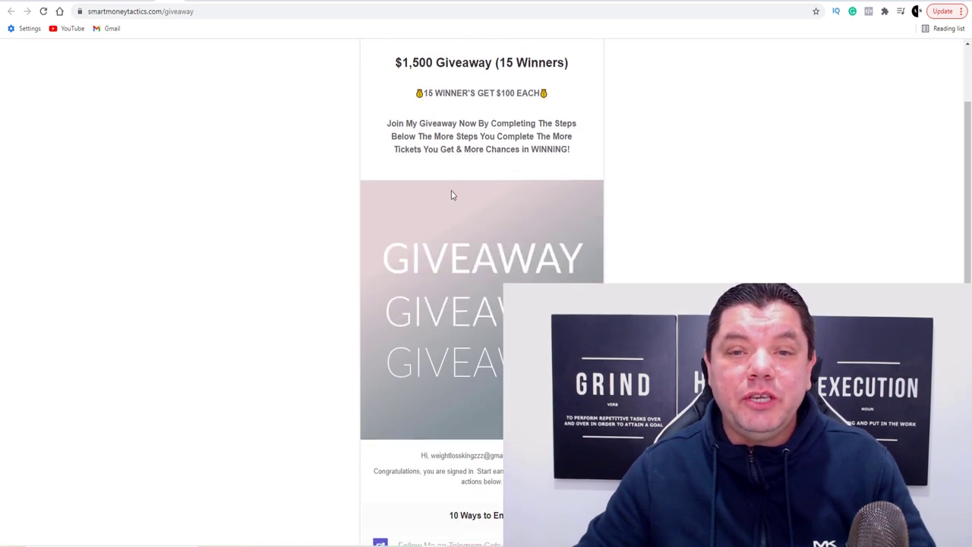
- Highlight the "$1,500 Giveaway (15 Winners)" heading and the line about winners getting $100 each on the giveaway page
scroll(452, 196, "up", 1)
double_click(417, 116)
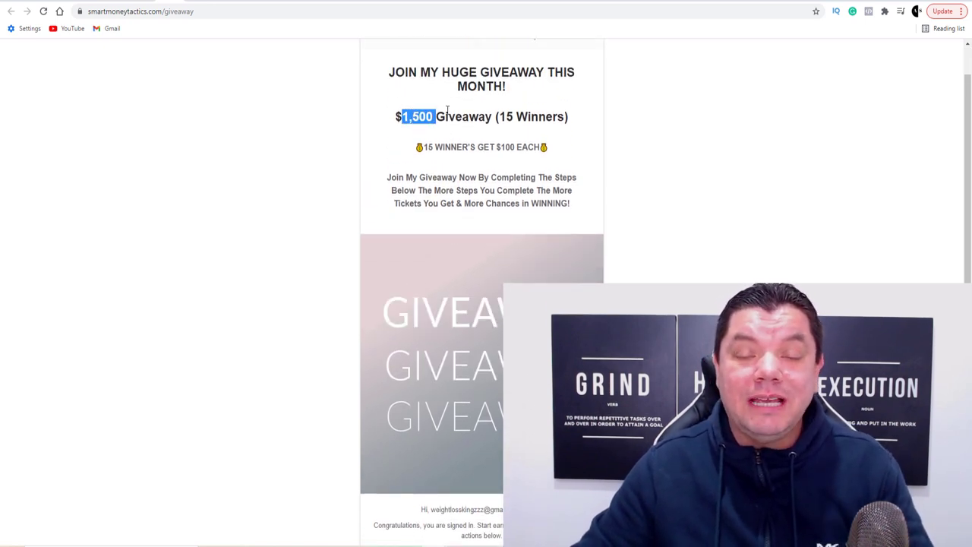
left_click_drag(503, 112, 572, 117)
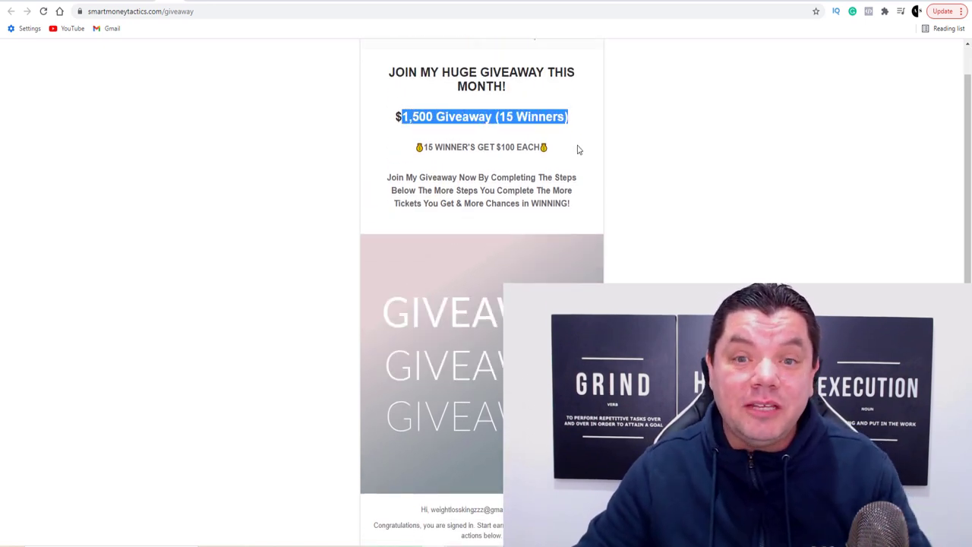
left_click(578, 150)
double_click(507, 117)
left_click(578, 134)
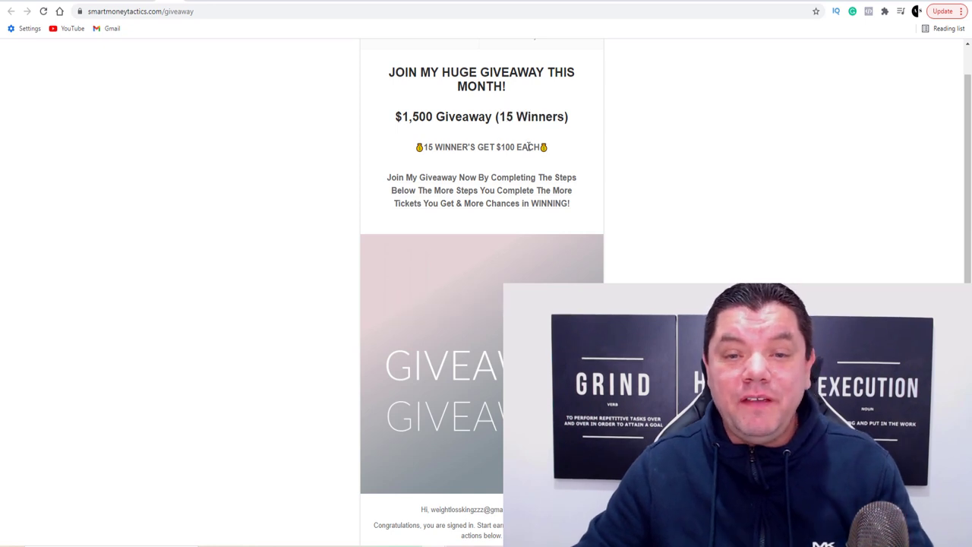
left_click_drag(473, 156, 560, 152)
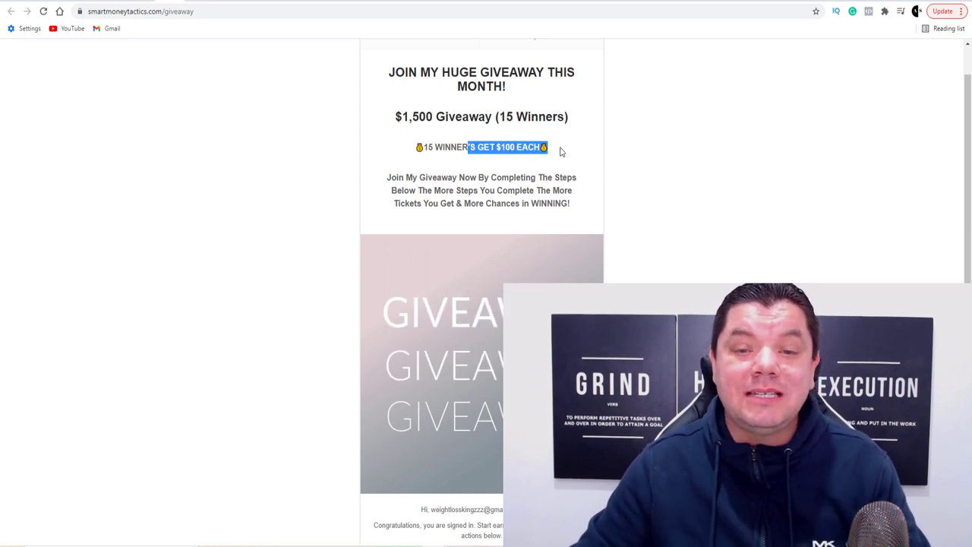
- Examine the giveaway's list of ways to enter and return to the start of the page
scroll(471, 228, "down", 4)
scroll(471, 206, "down", 2)
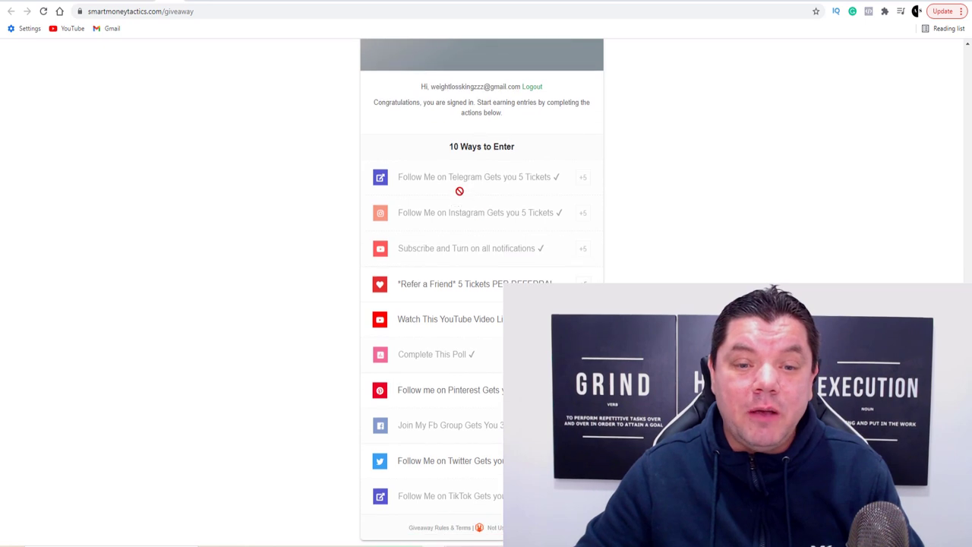
scroll(460, 240, "up", 6)
scroll(463, 244, "up", 1)
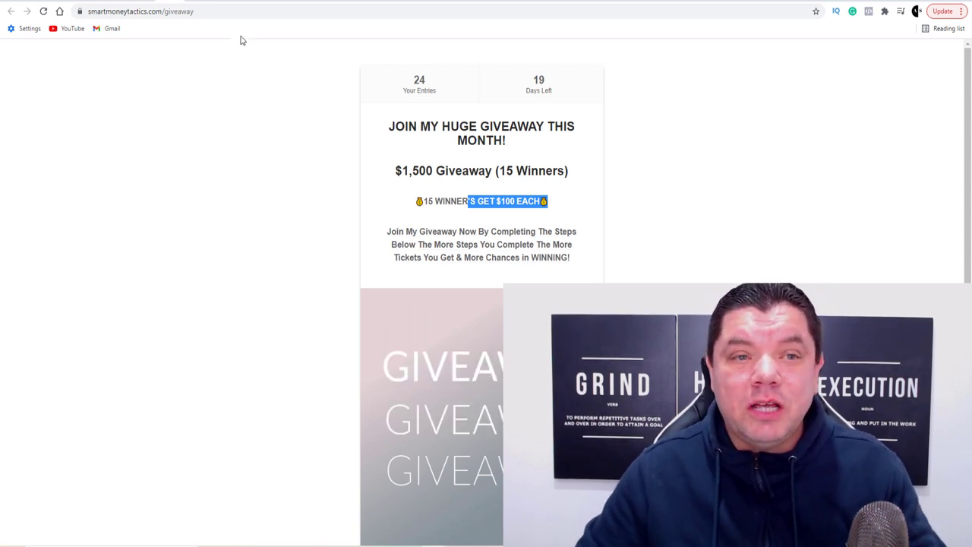
- Switch to Instagram and browse the posts in the home feed
left_click(228, 2)
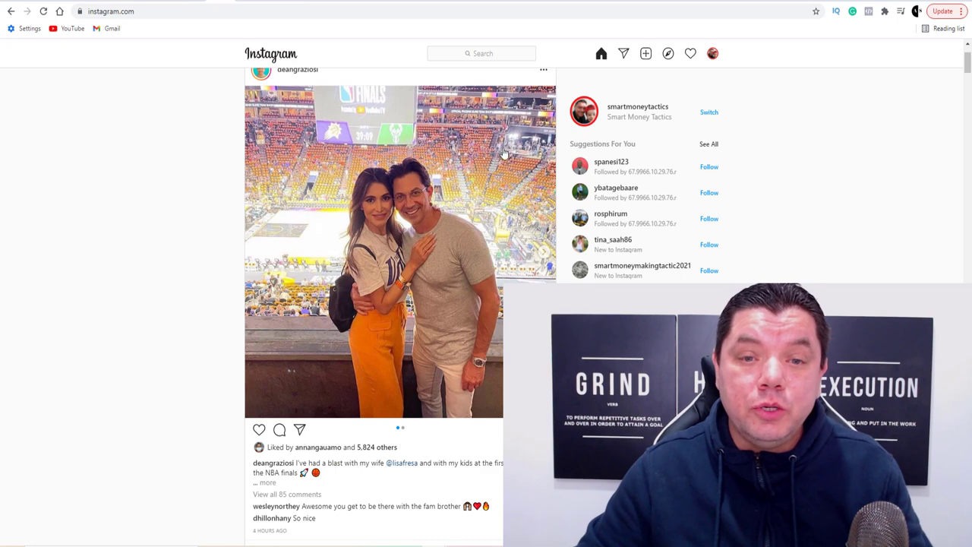
scroll(502, 151, "down", 1)
scroll(503, 154, "down", 2)
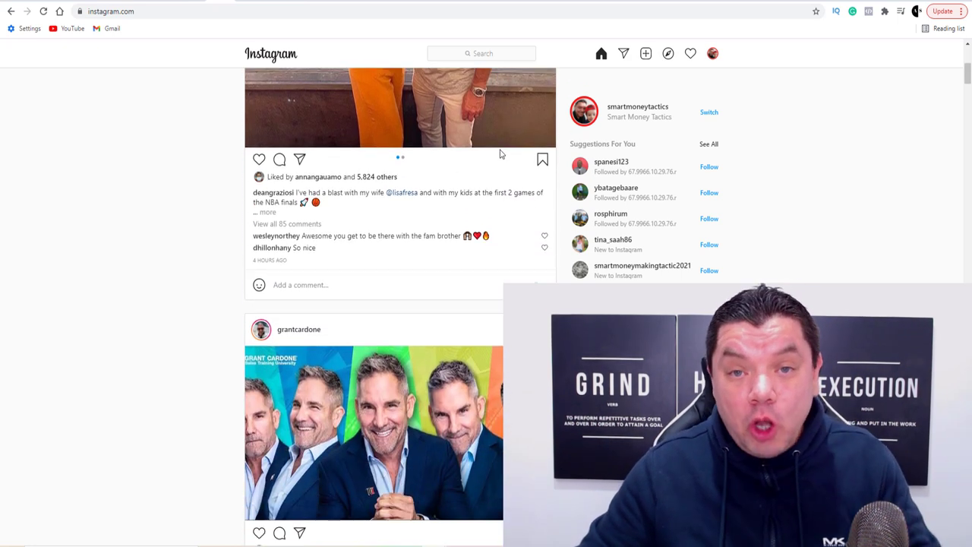
scroll(500, 156, "down", 1)
scroll(500, 156, "down", 4)
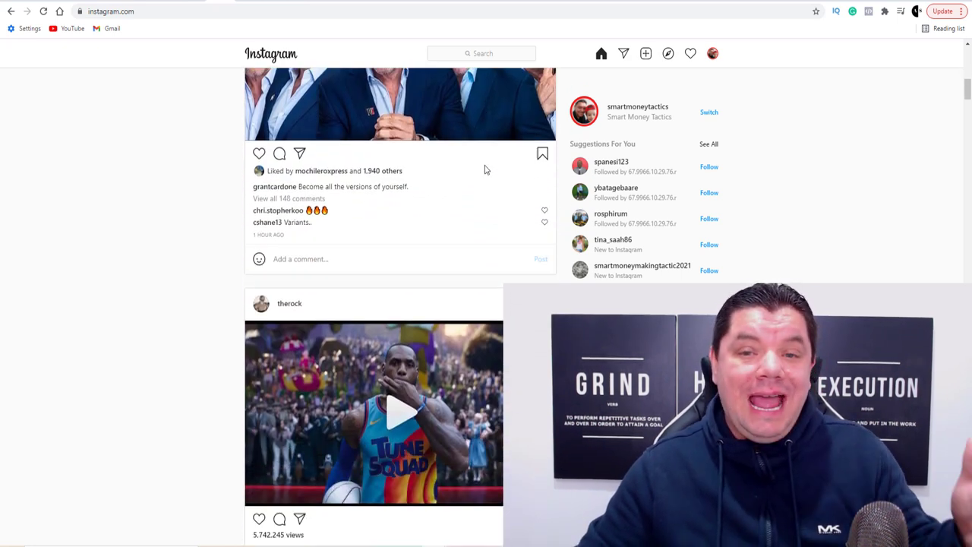
left_click_drag(968, 97, 917, 269)
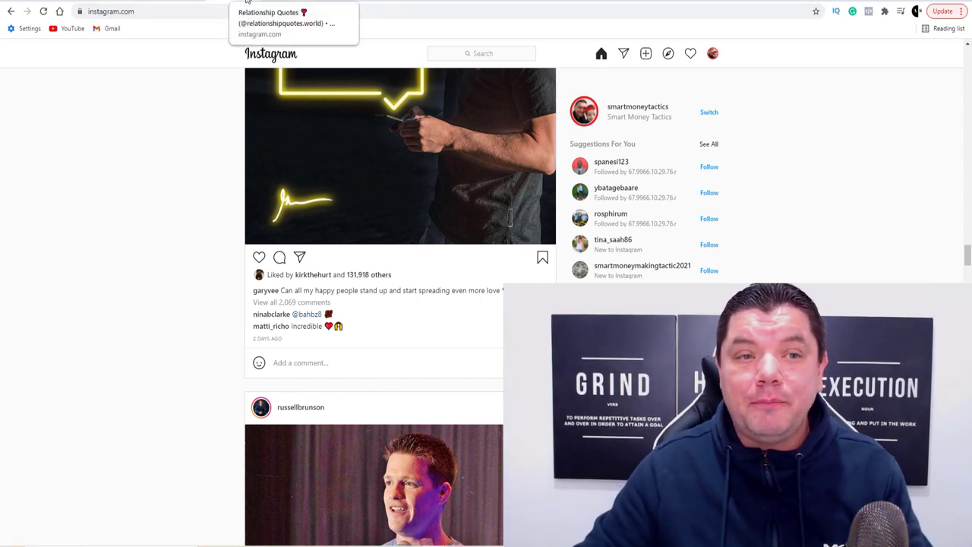
- Show the relationshipquotes.world Instagram profile, highlight its account name, and switch from its reels to its posts
left_click(241, 2)
scroll(424, 134, "up", 2)
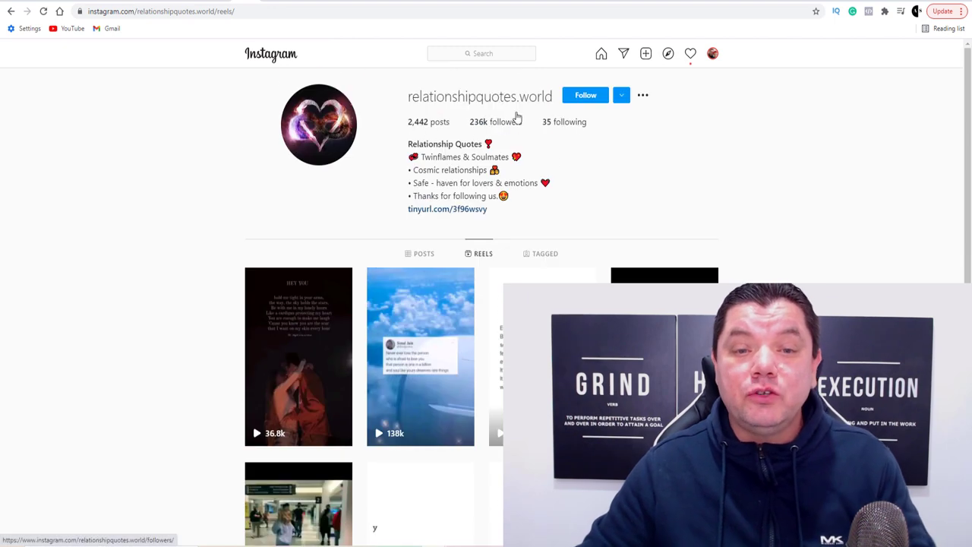
left_click_drag(408, 97, 546, 102)
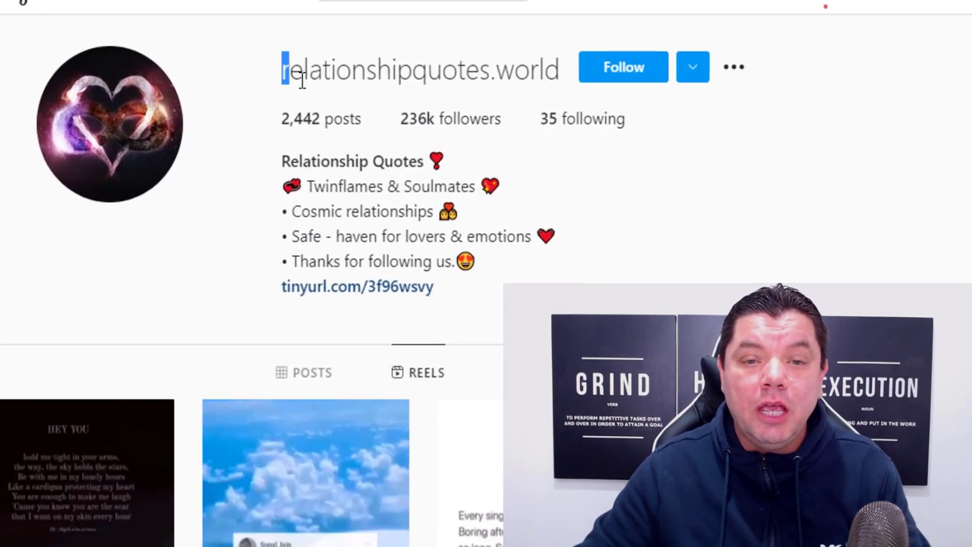
left_click(686, 194)
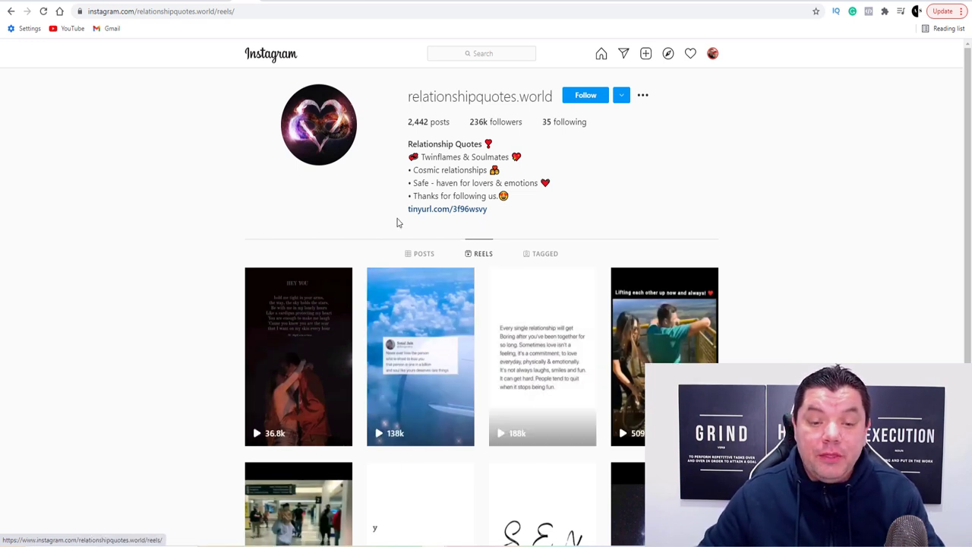
left_click(425, 255)
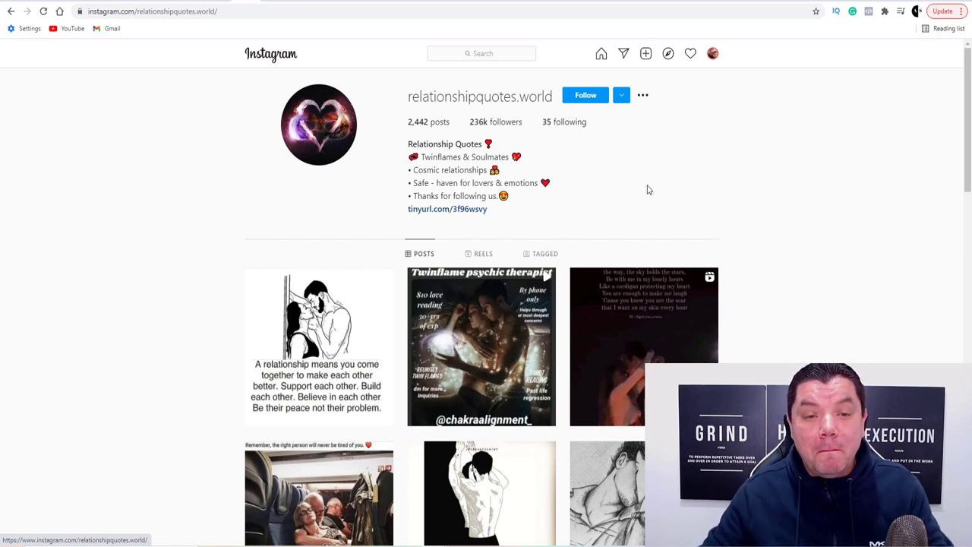
- Examine the reels and posts of the coupleslove.notes Instagram profile, ending on its reels
left_click(269, 4)
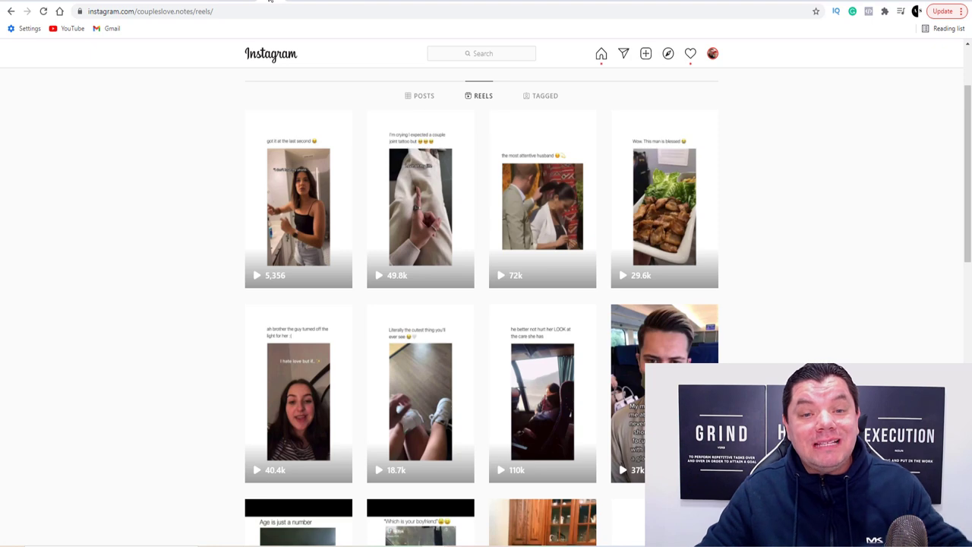
scroll(448, 156, "up", 2)
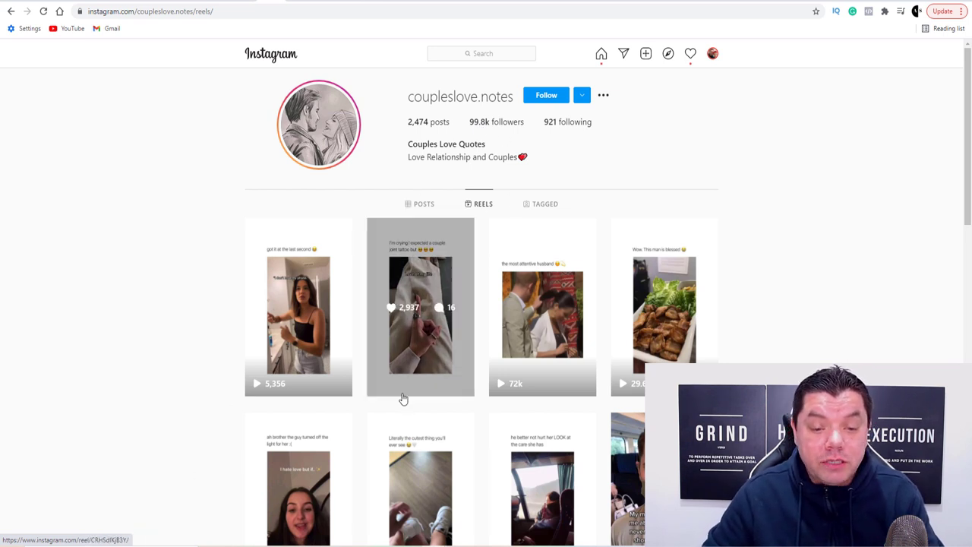
scroll(362, 349, "down", 3)
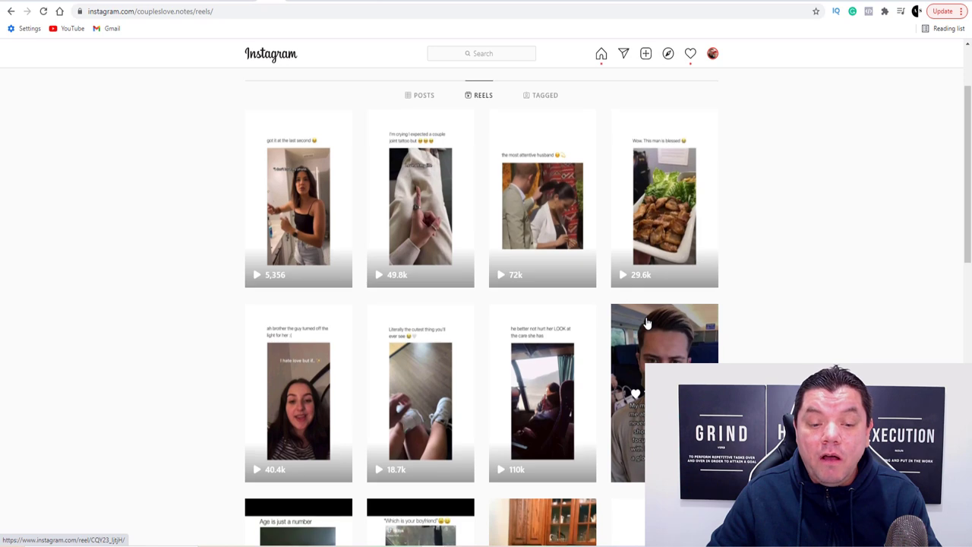
scroll(536, 281, "up", 3)
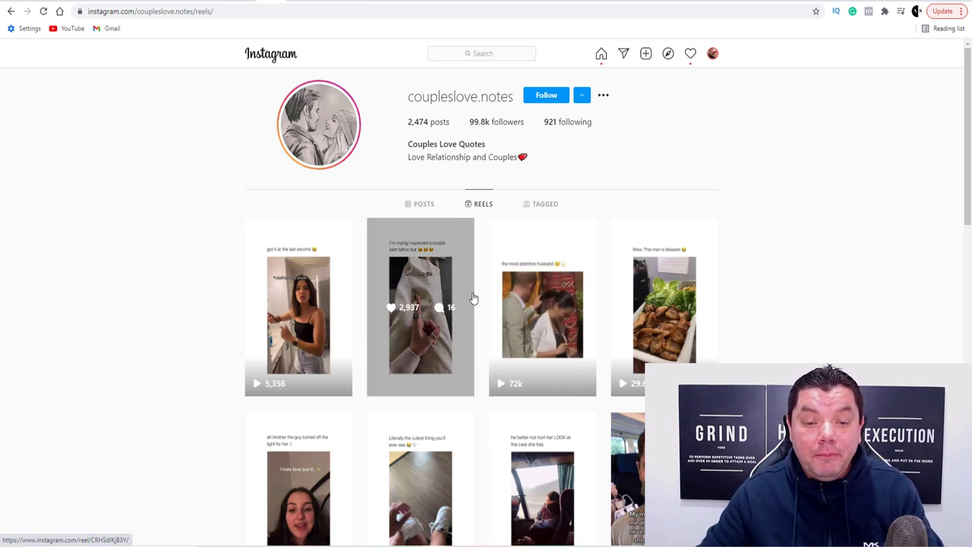
left_click(423, 205)
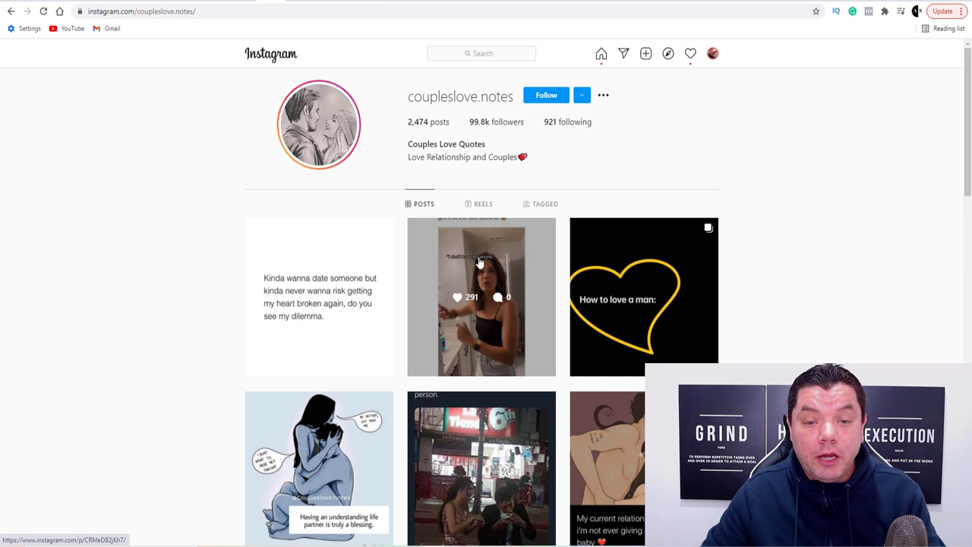
left_click(485, 206)
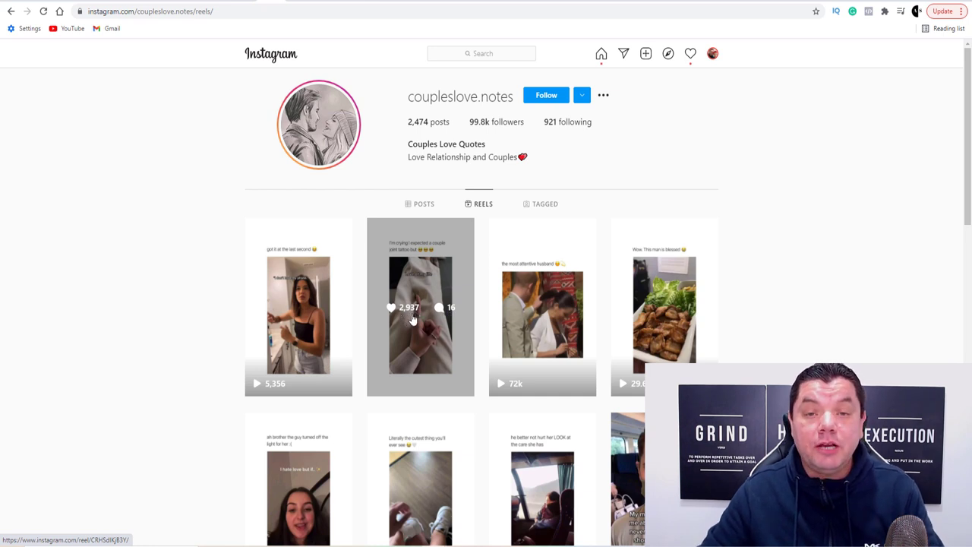
- Show the igrelationshiprules Instagram profile and glance through its quote posts
left_click(296, 2)
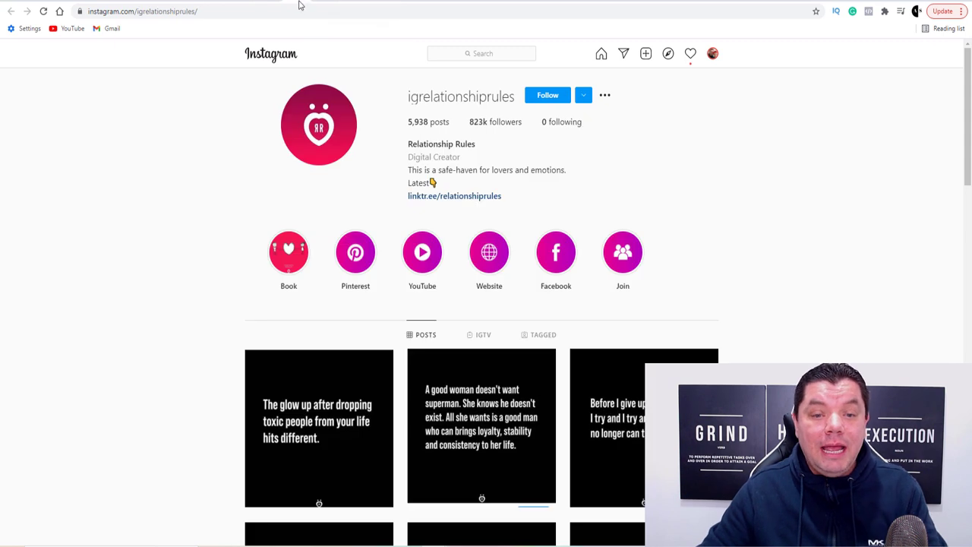
scroll(414, 182, "down", 2)
scroll(456, 136, "up", 2)
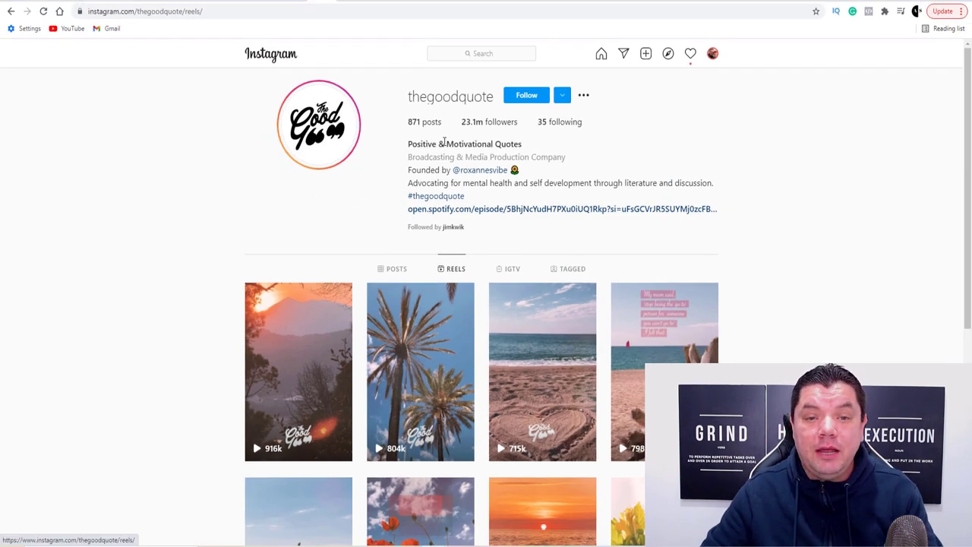
- Examine the reels of the thegoodquote Instagram profile and return to the profile header
mouse_move(465, 131)
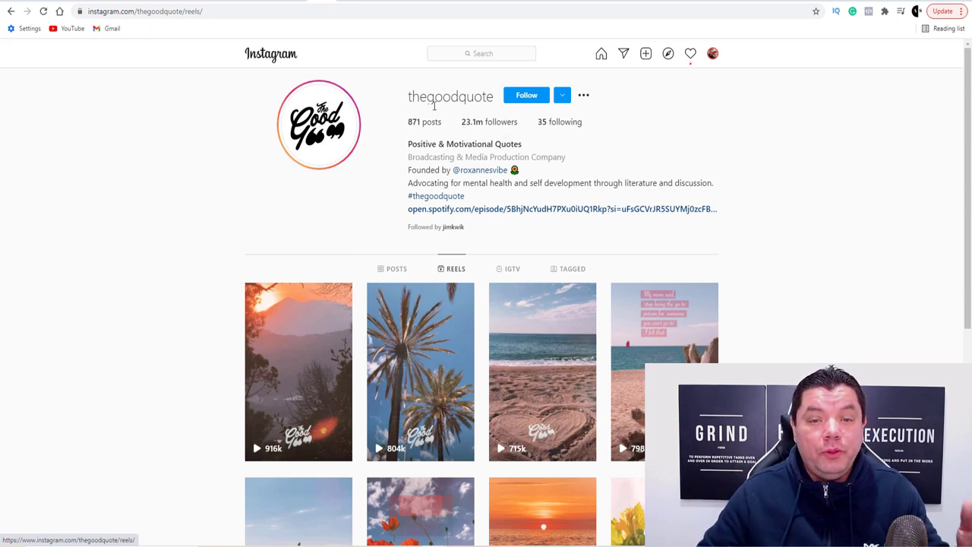
scroll(458, 180, "down", 1)
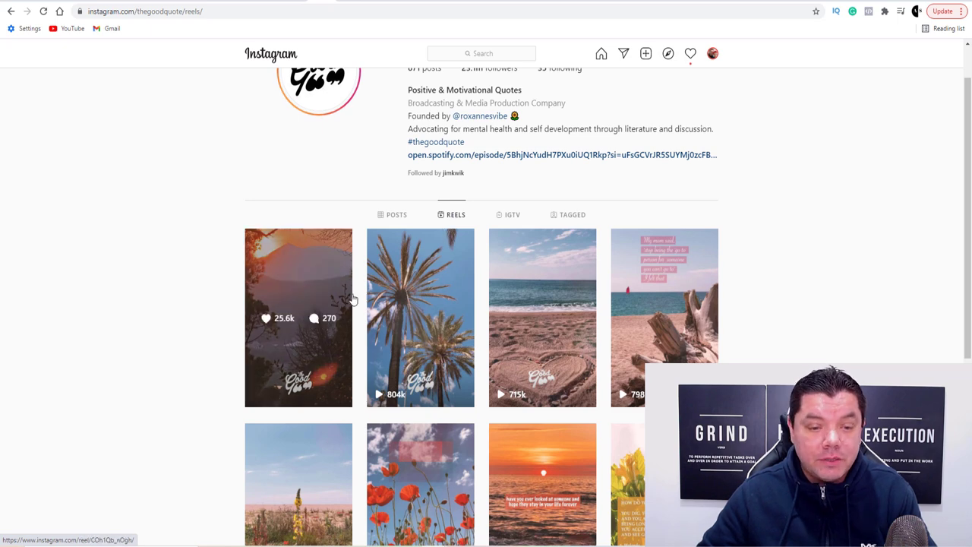
scroll(605, 240, "down", 2)
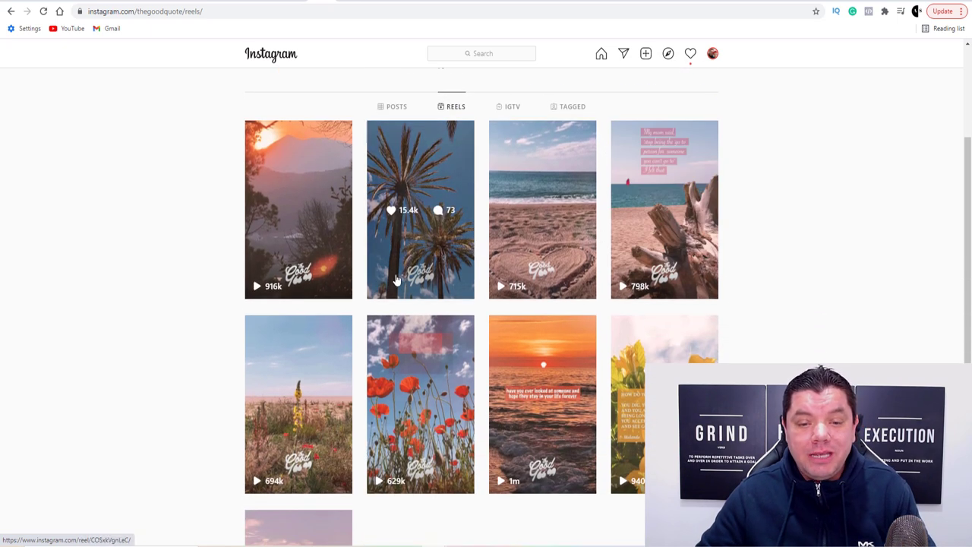
scroll(466, 317, "down", 1)
scroll(466, 318, "up", 2)
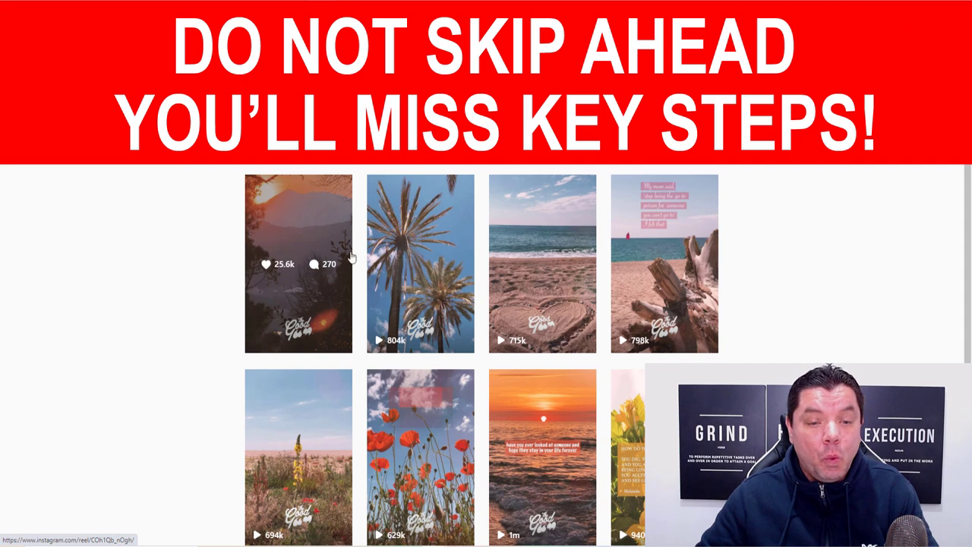
scroll(647, 225, "down", 2)
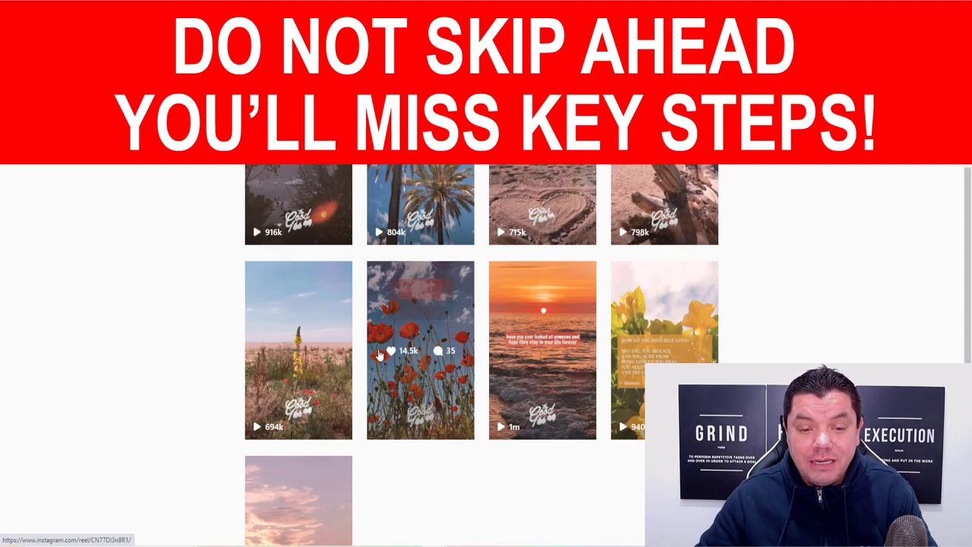
scroll(345, 335, "up", 2)
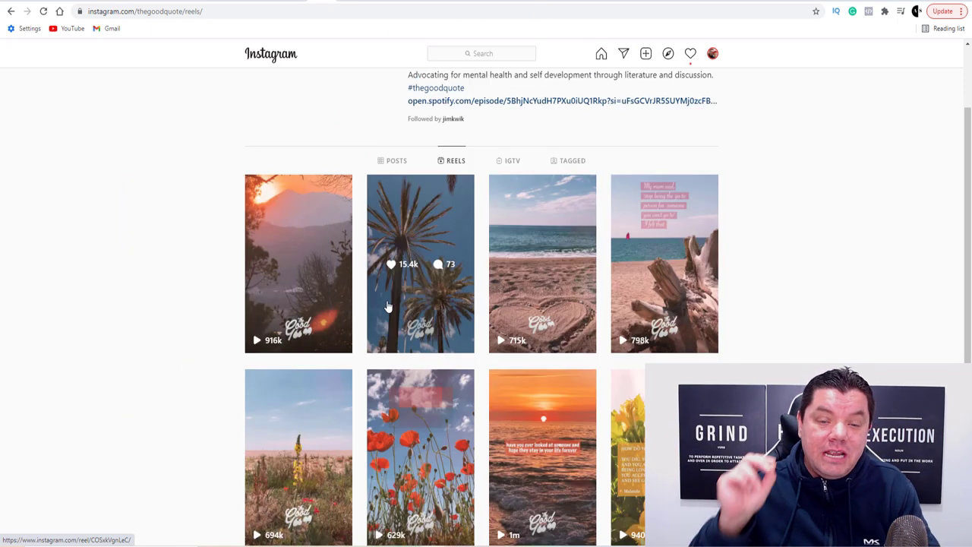
scroll(425, 303, "up", 2)
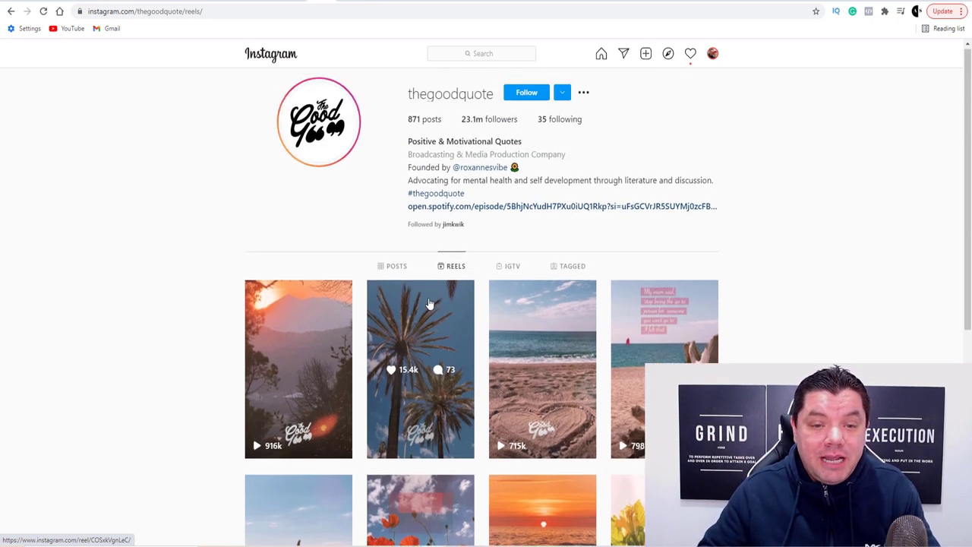
- Browse thegoodquote's posts, return to its reels and look through them up to the profile header
left_click(393, 268)
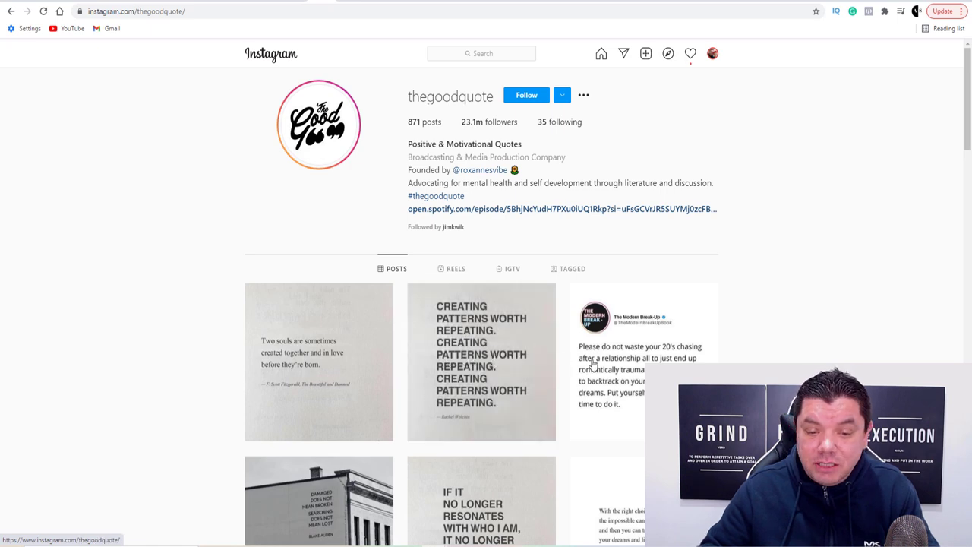
scroll(591, 364, "down", 2)
scroll(425, 365, "up", 2)
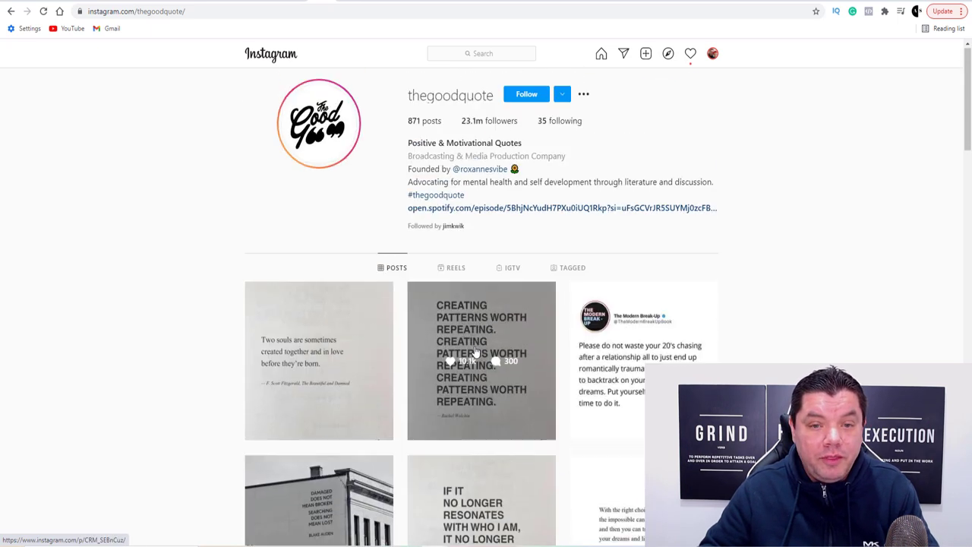
left_click(451, 269)
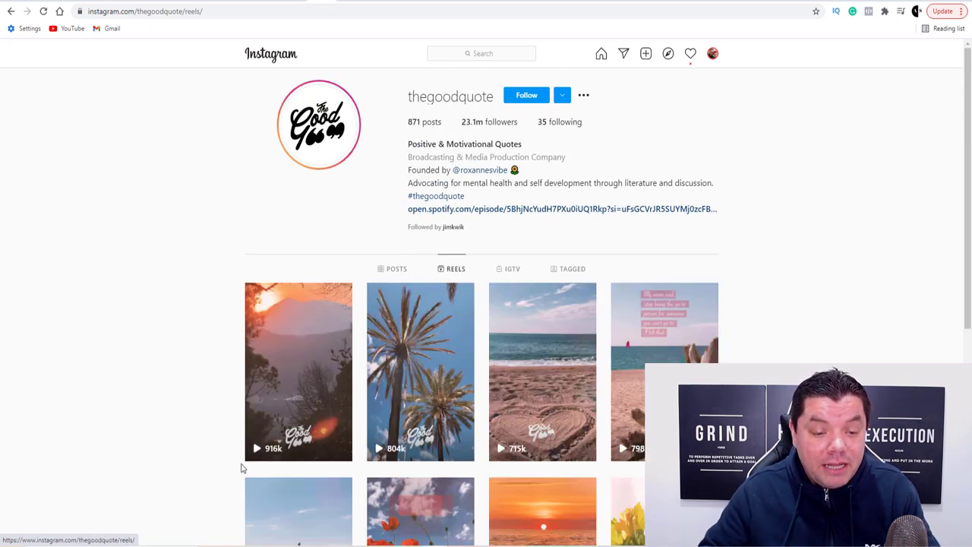
scroll(629, 351, "down", 2)
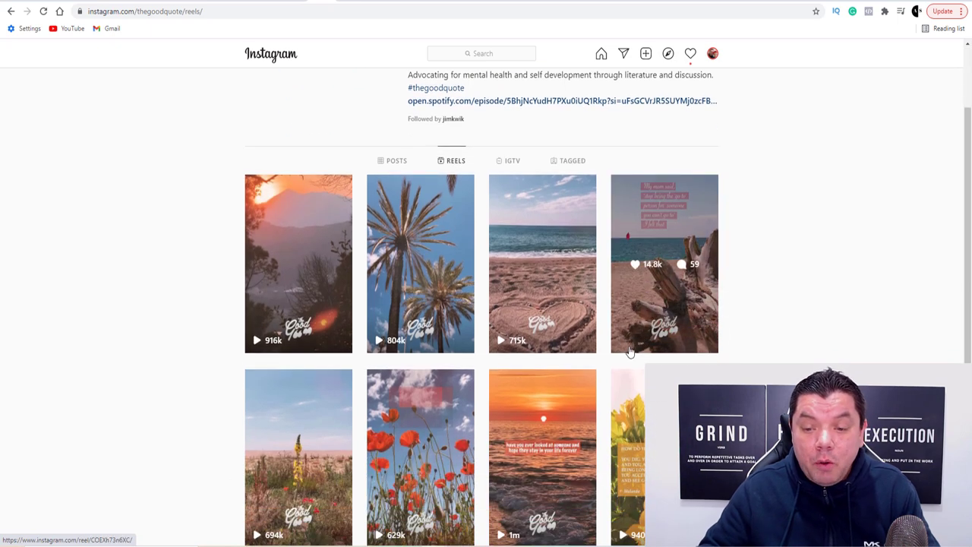
scroll(601, 355, "down", 2)
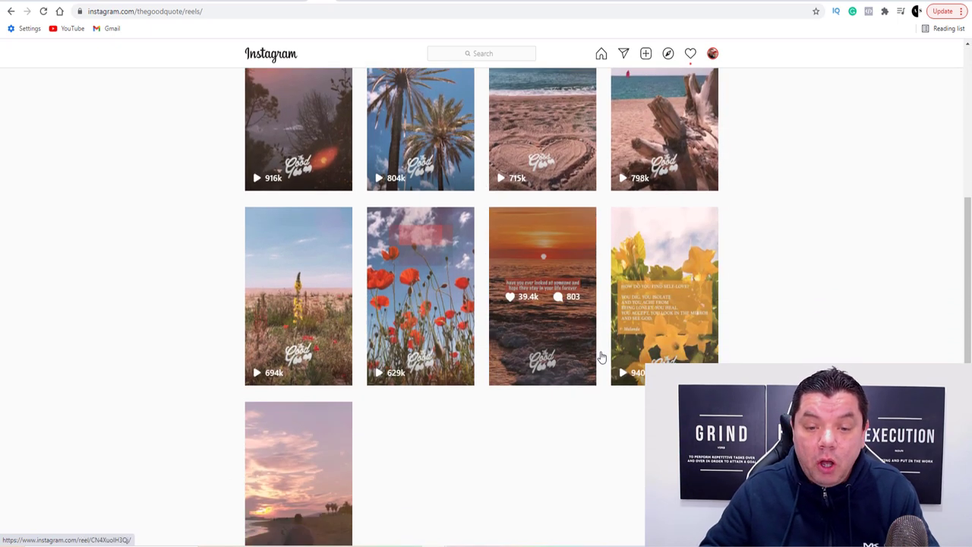
scroll(600, 355, "up", 3)
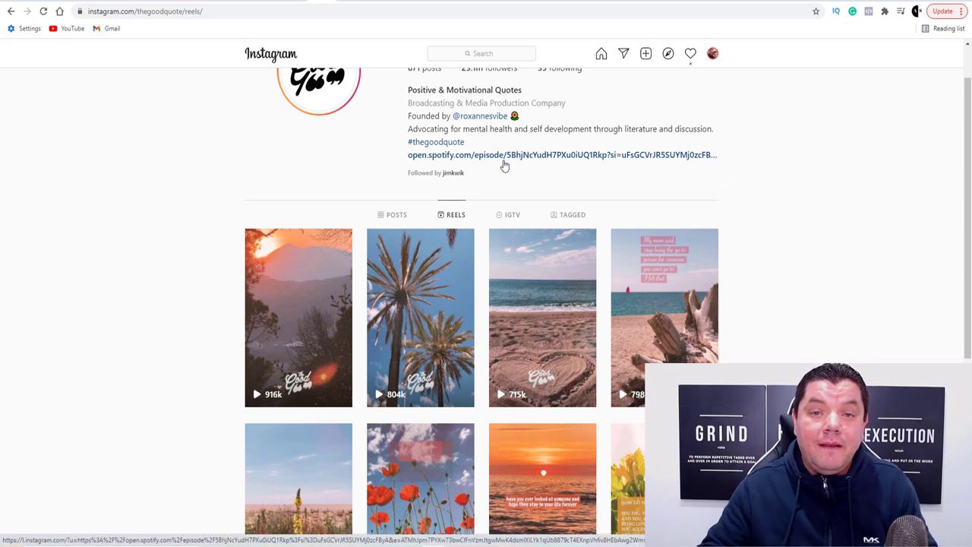
scroll(910, 258, "up", 1)
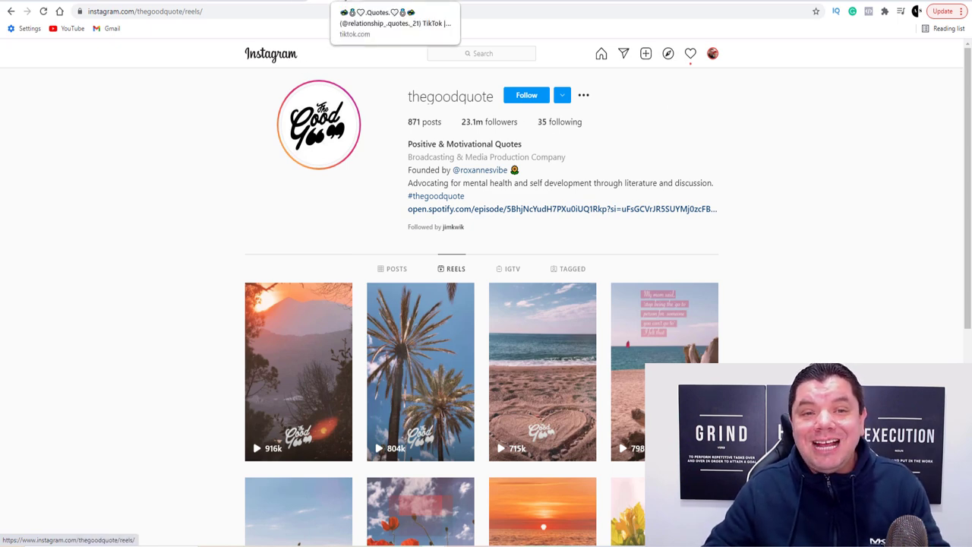
- Switch between the relationship_.quotes._21 TikTok profile, thegoodquote's Instagram reels and the YouTube search results for Relationships
left_click(395, 2)
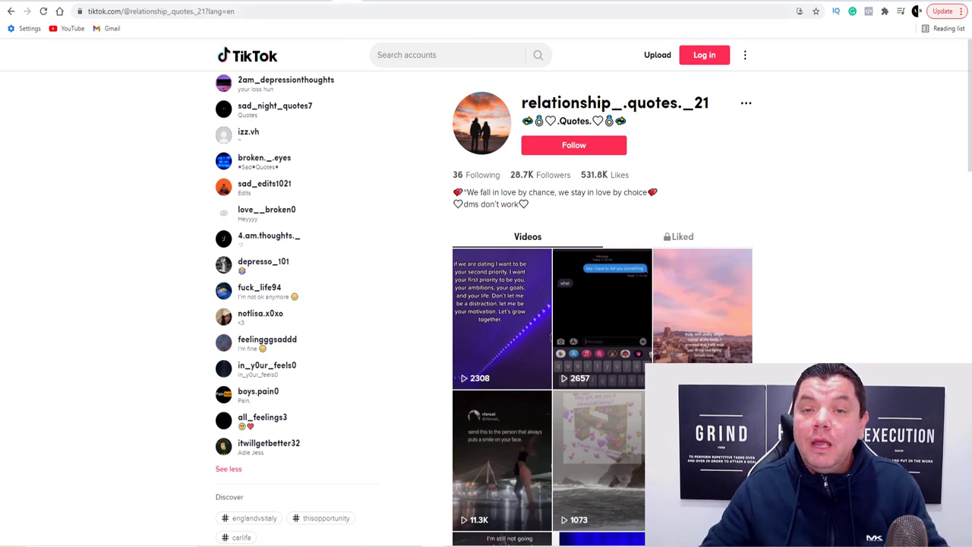
left_click(319, 3)
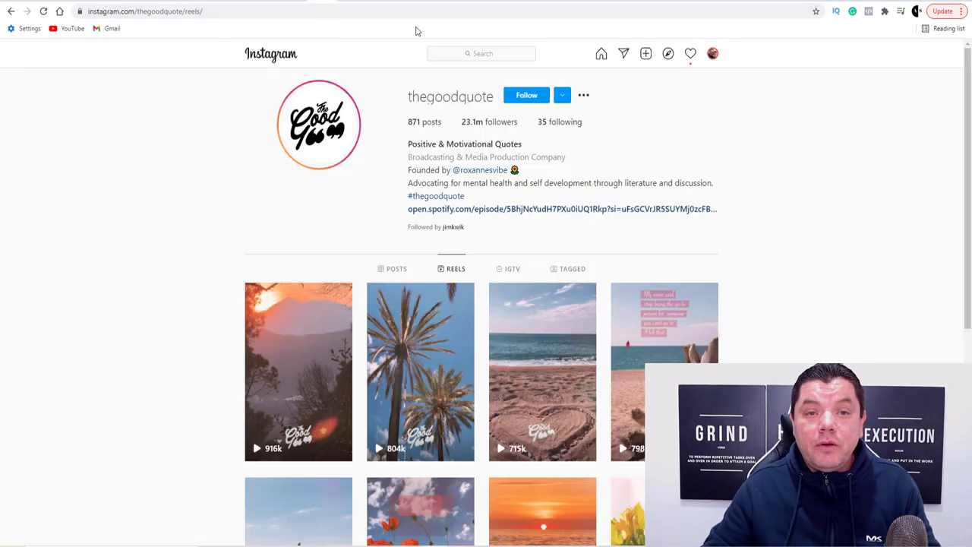
left_click(417, 3)
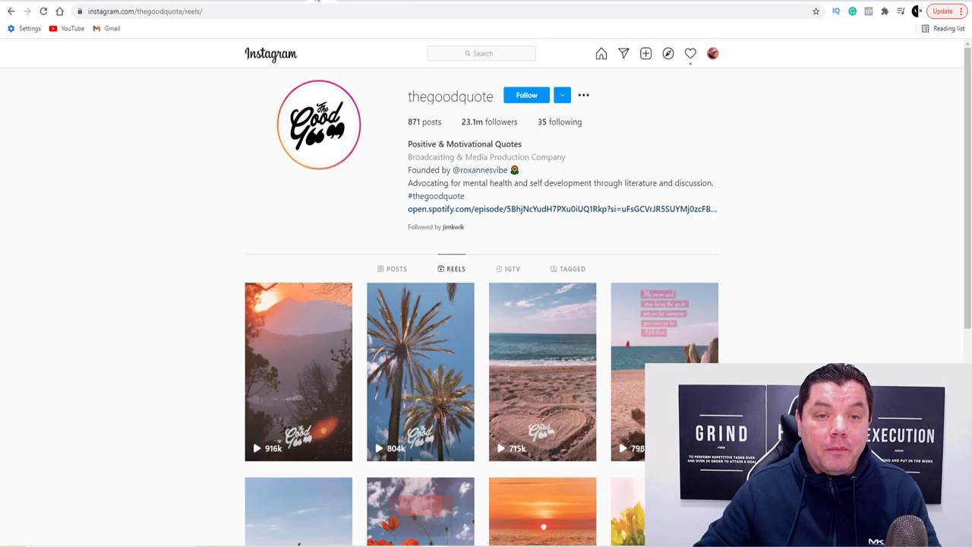
left_click(422, 1)
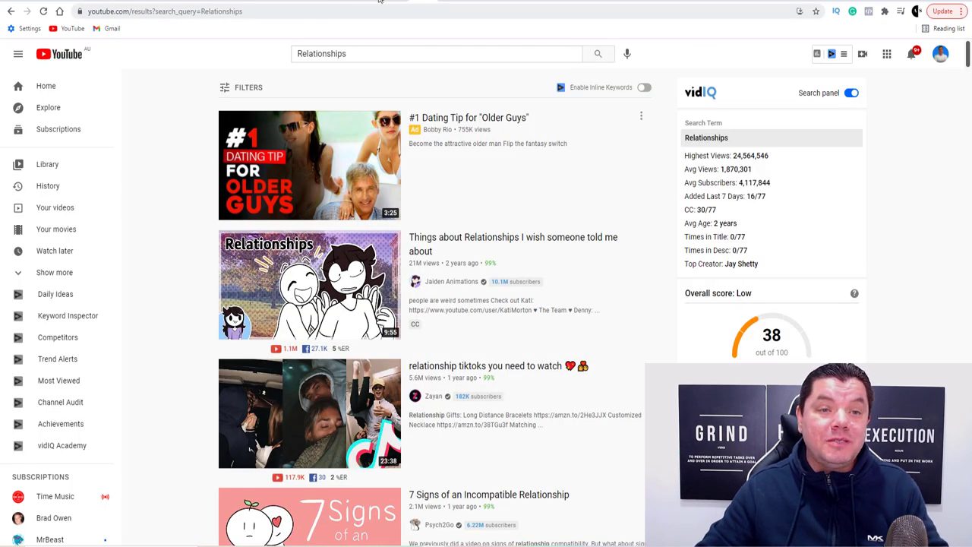
left_click(340, 2)
left_click(422, 1)
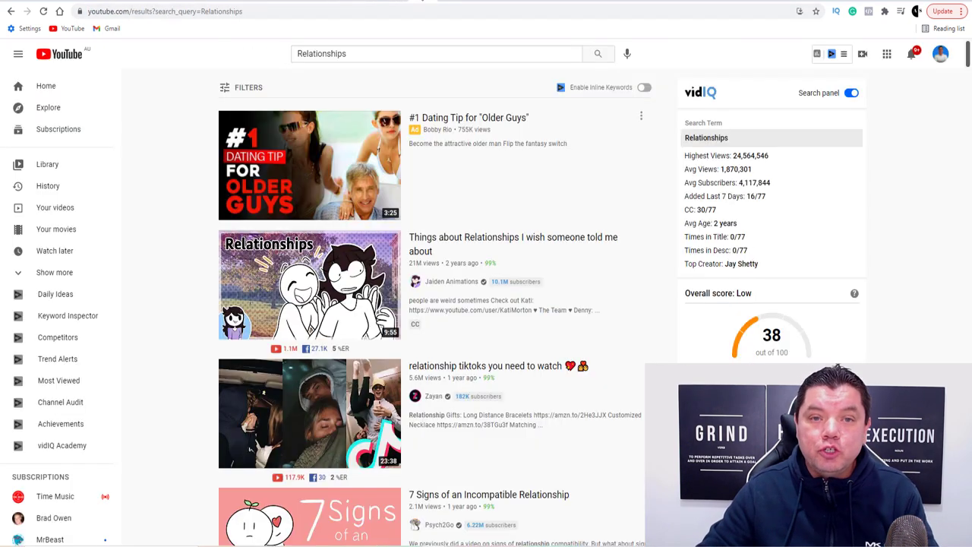
- Switch to the relationship_.quotes._21 TikTok profile and examine its quote videos
left_click(343, 2)
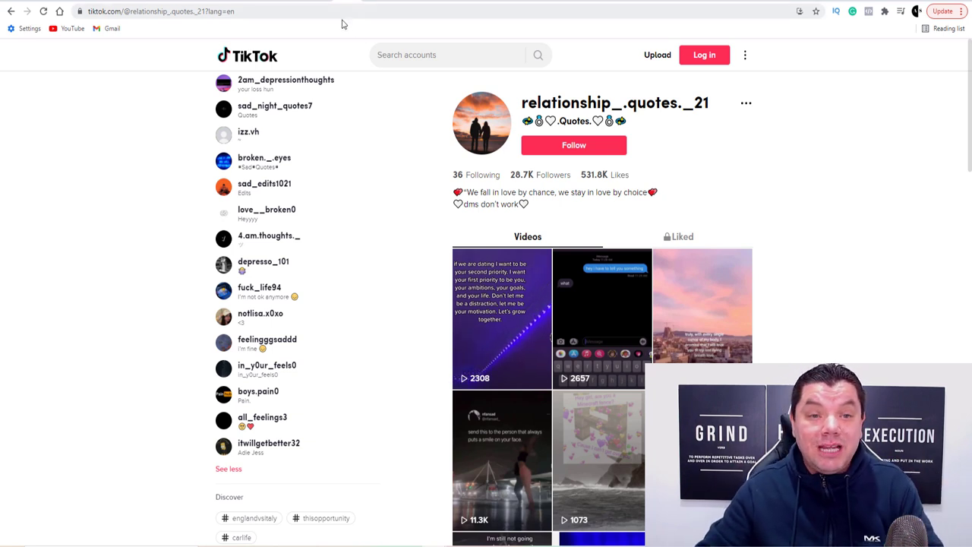
scroll(506, 223, "down", 1)
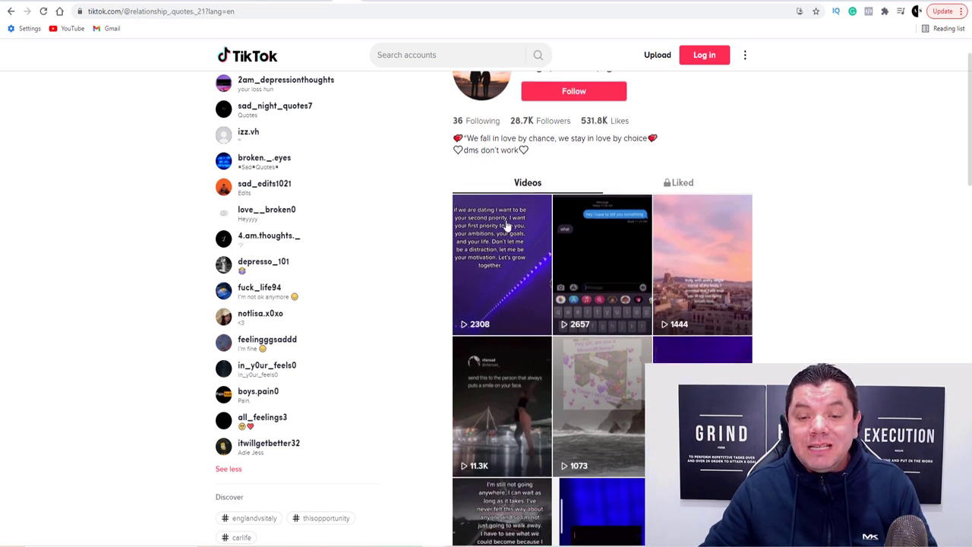
scroll(536, 250, "down", 2)
scroll(676, 218, "down", 2)
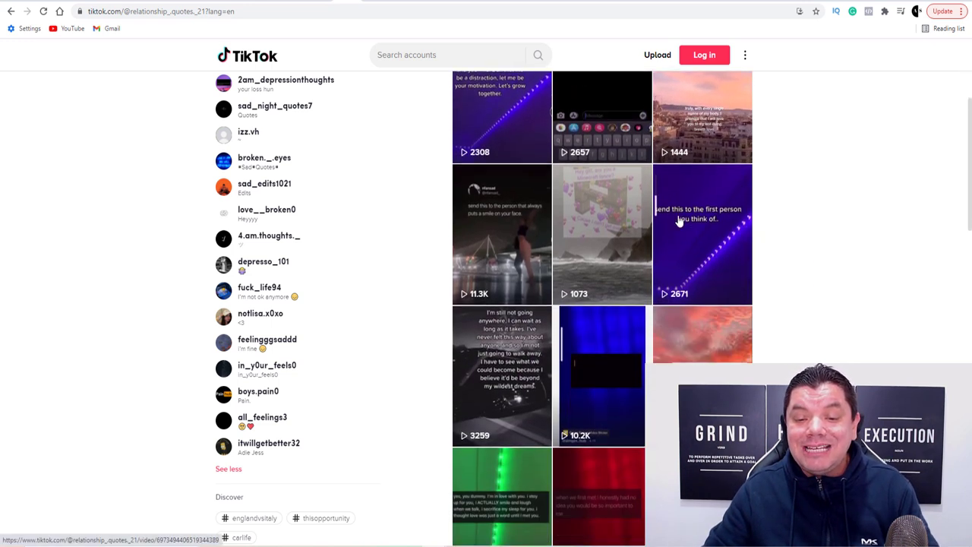
scroll(675, 217, "up", 3)
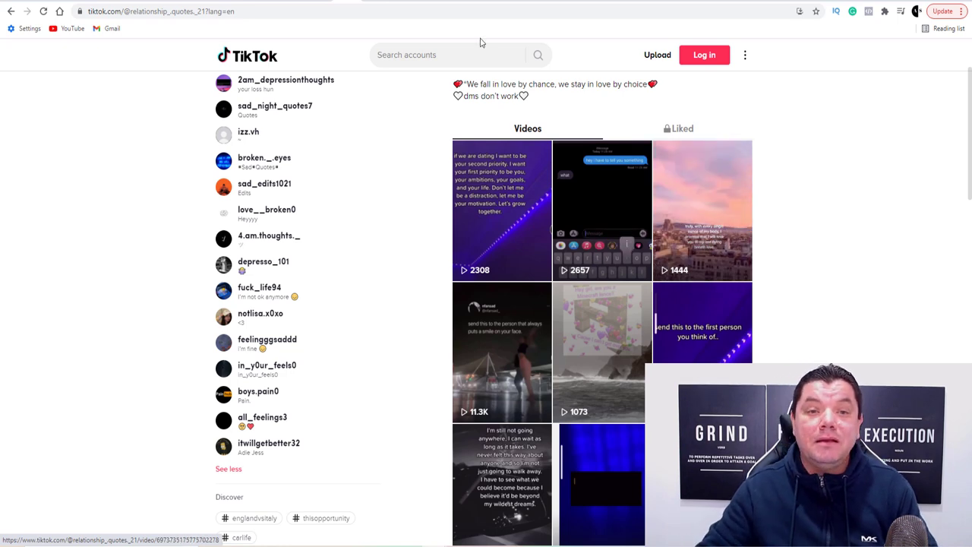
- Show the some_advices_in_life TikTok profile and look through its videos
left_click(390, 5)
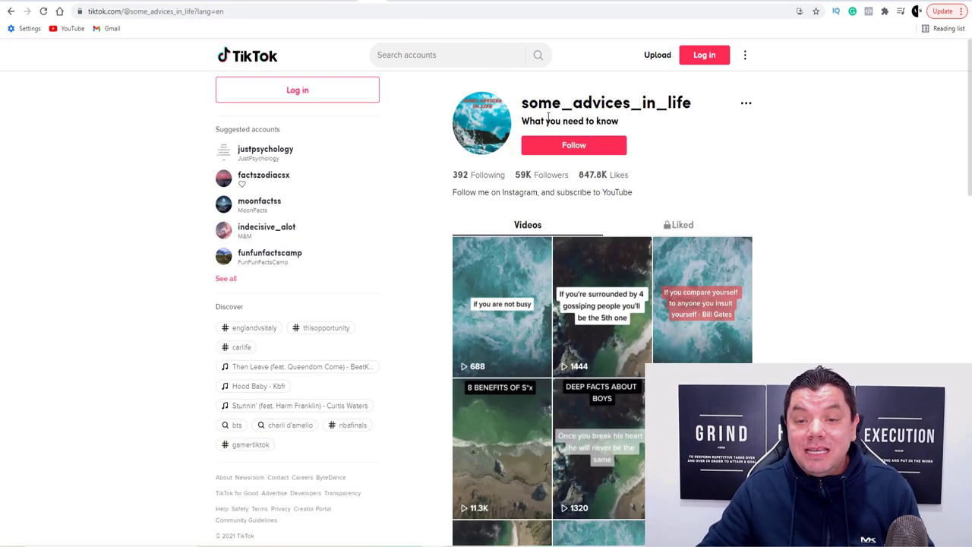
scroll(545, 176, "down", 1)
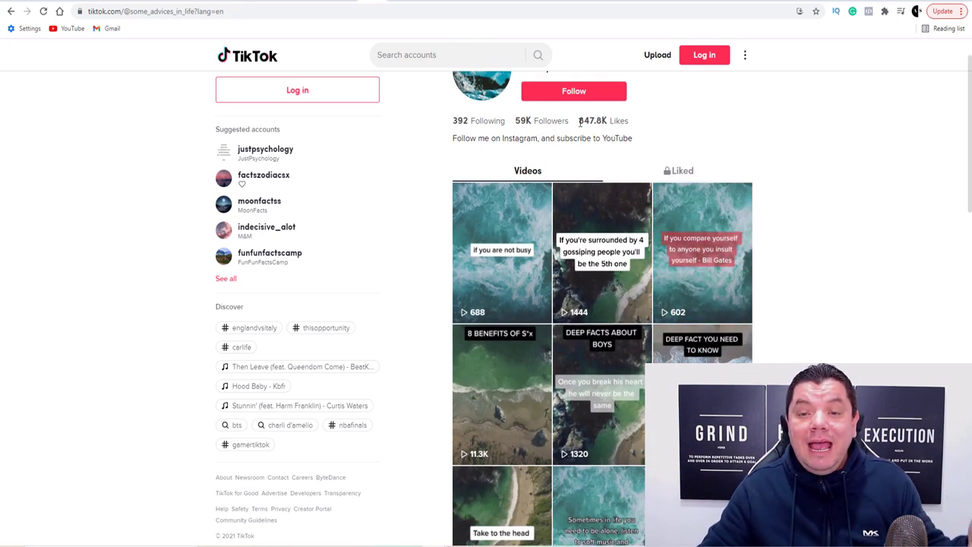
scroll(504, 232, "down", 3)
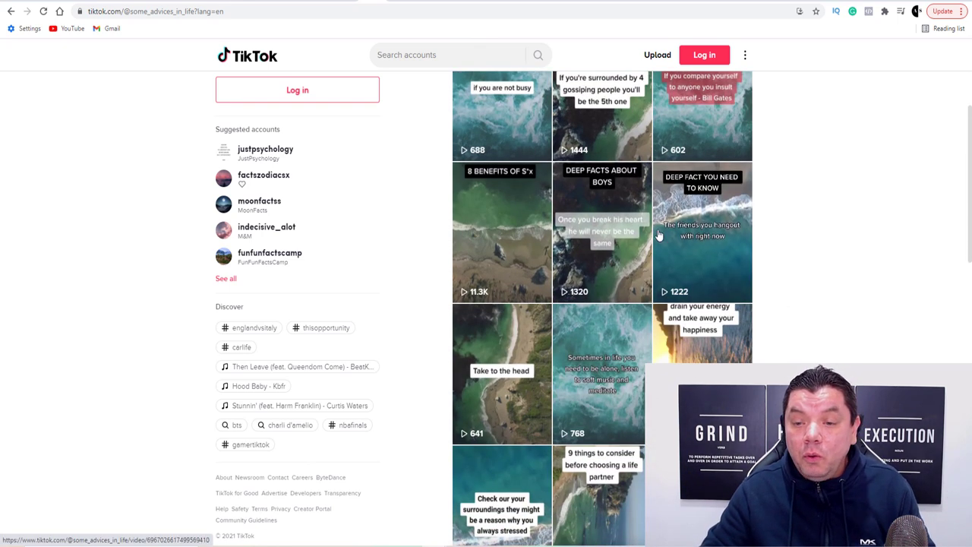
scroll(505, 232, "down", 1)
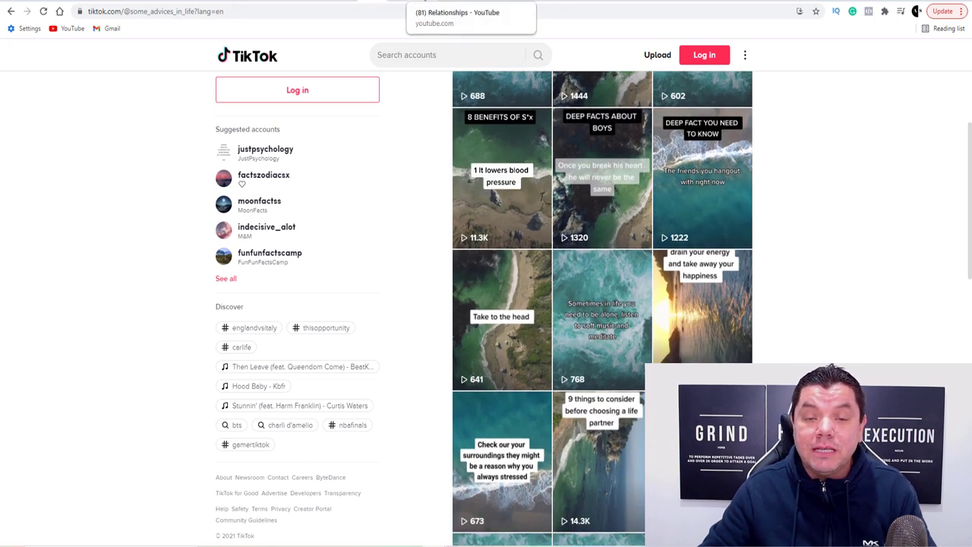
- Switch to the YouTube search results for Relationships and browse the uploads of the LaFleur quotes channel
left_click(418, 3)
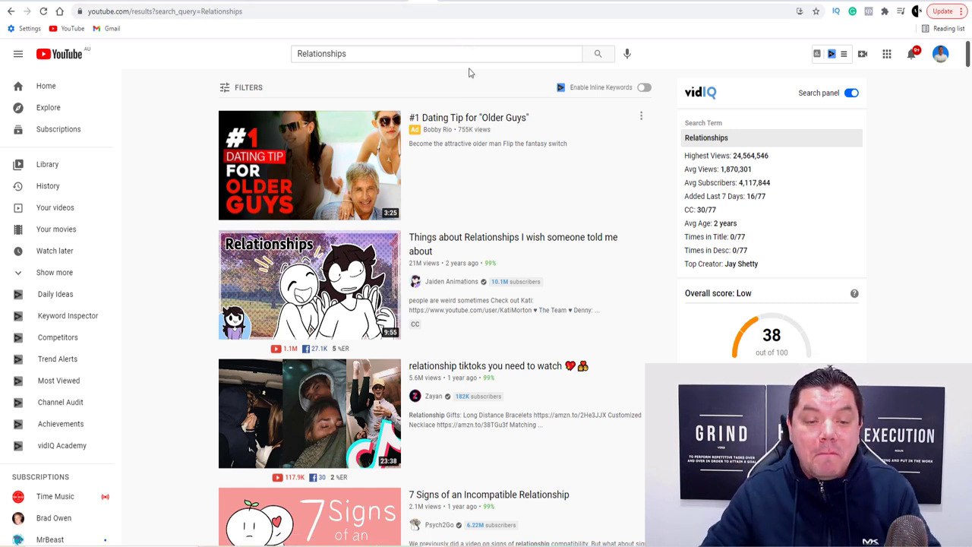
left_click(446, 2)
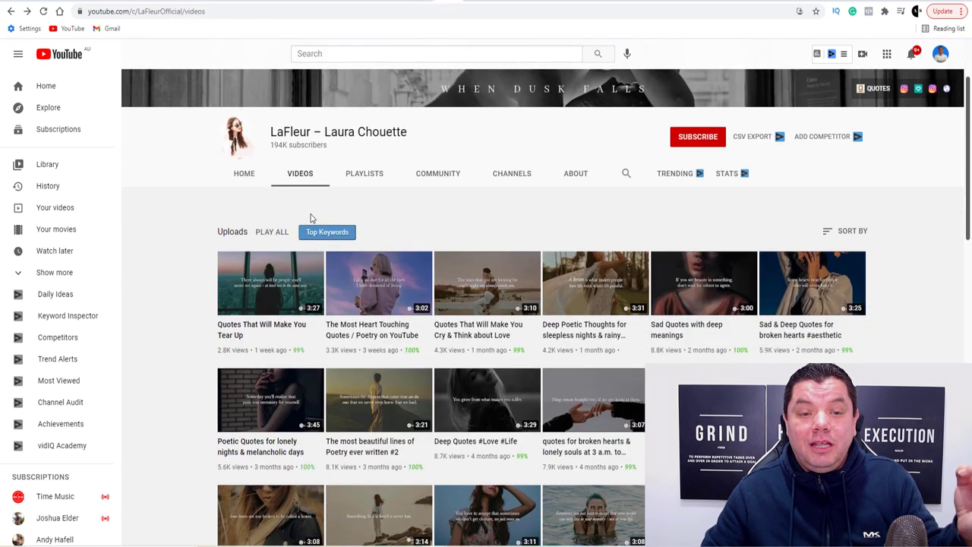
scroll(501, 297, "down", 2)
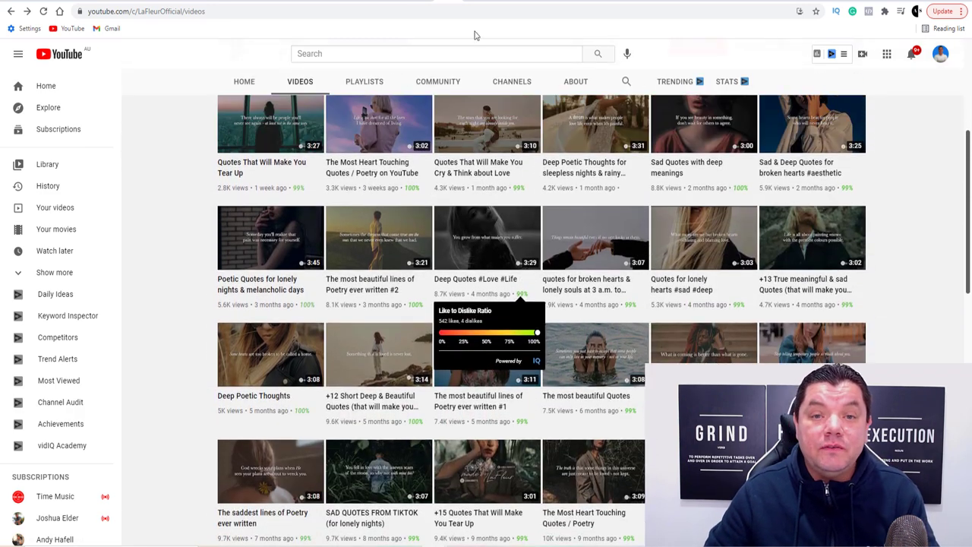
- Browse the MY QUOTES TO YOU channel's uploads and bring up the BRAINY DOSE channel's videos
left_click(486, 2)
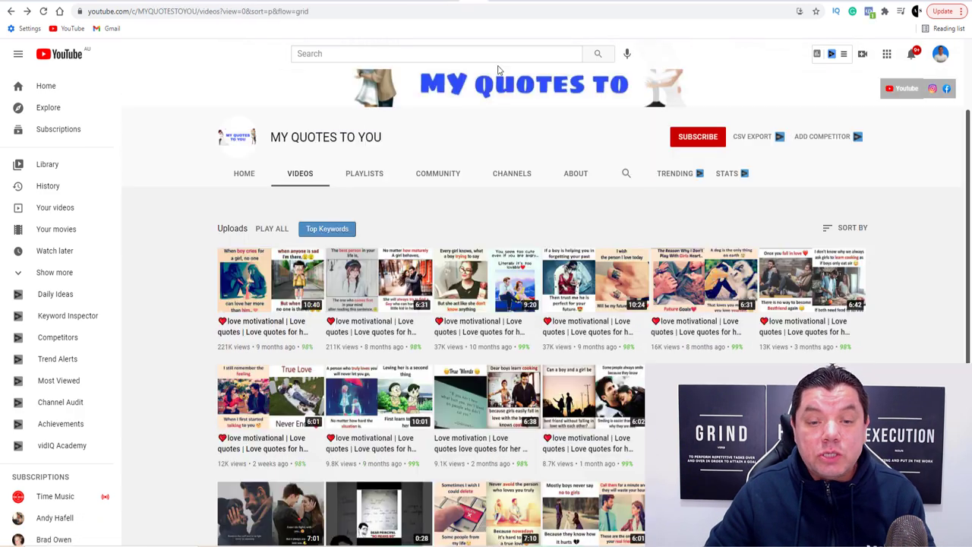
scroll(528, 262, "down", 2)
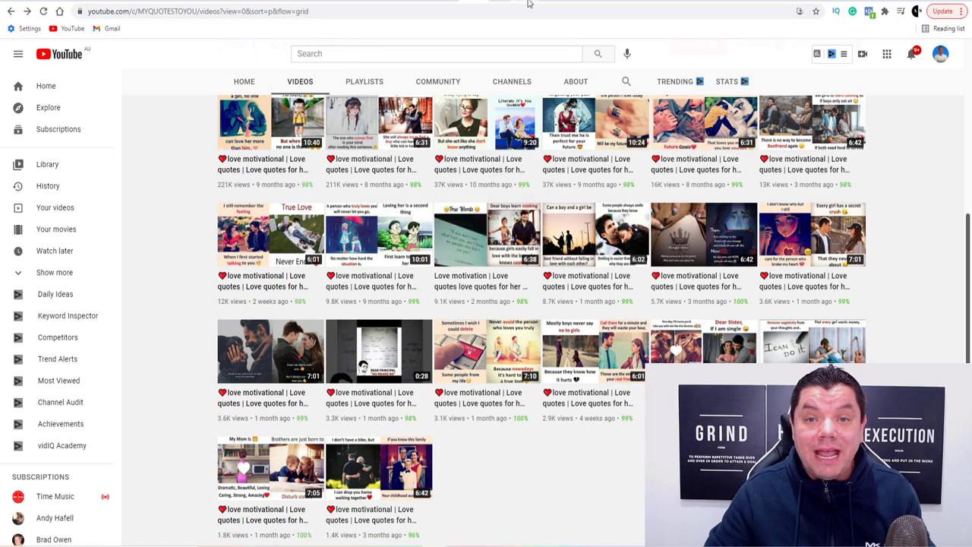
left_click(529, 3)
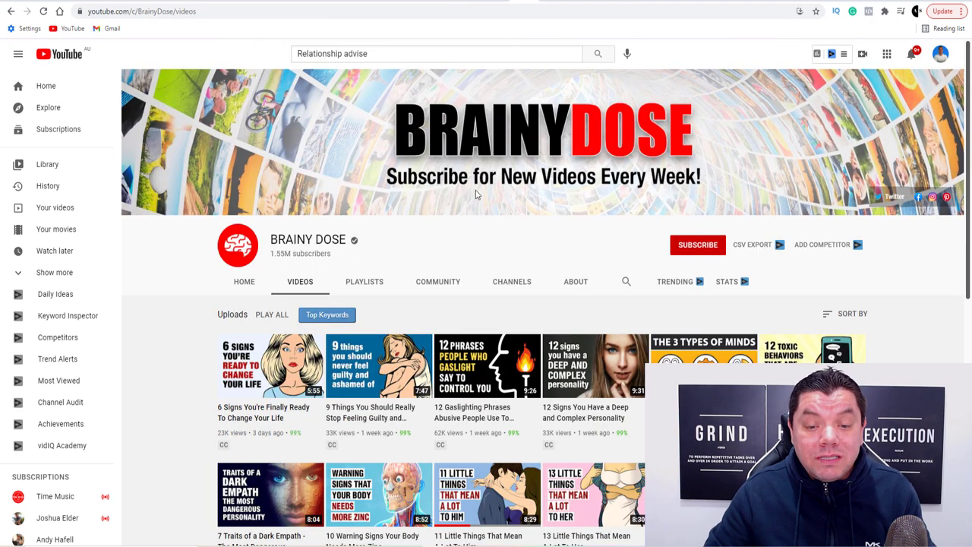
- Look over the BRAINY DOSE uploads and highlight the upper figure of the channel's estimated monthly earnings on Social Blade
scroll(476, 195, "down", 2)
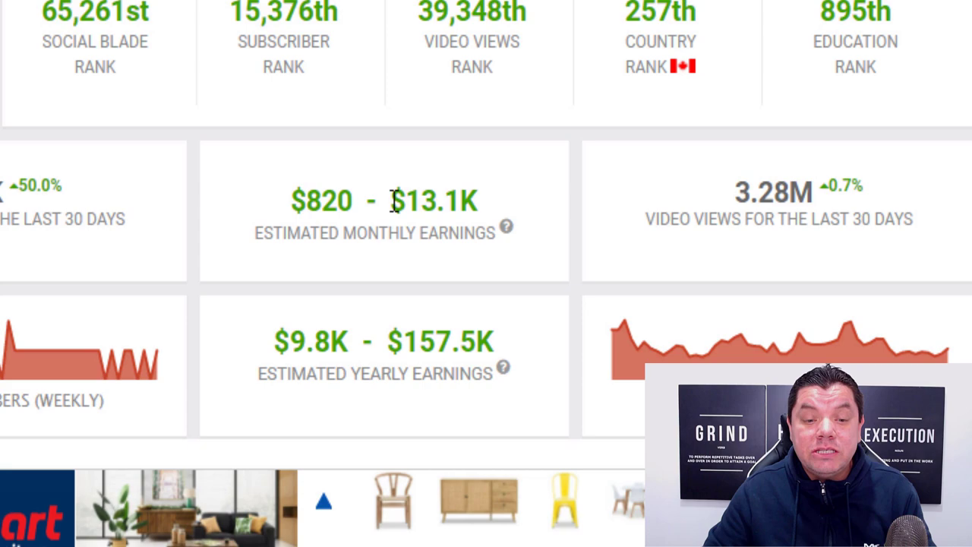
left_click_drag(405, 272, 449, 272)
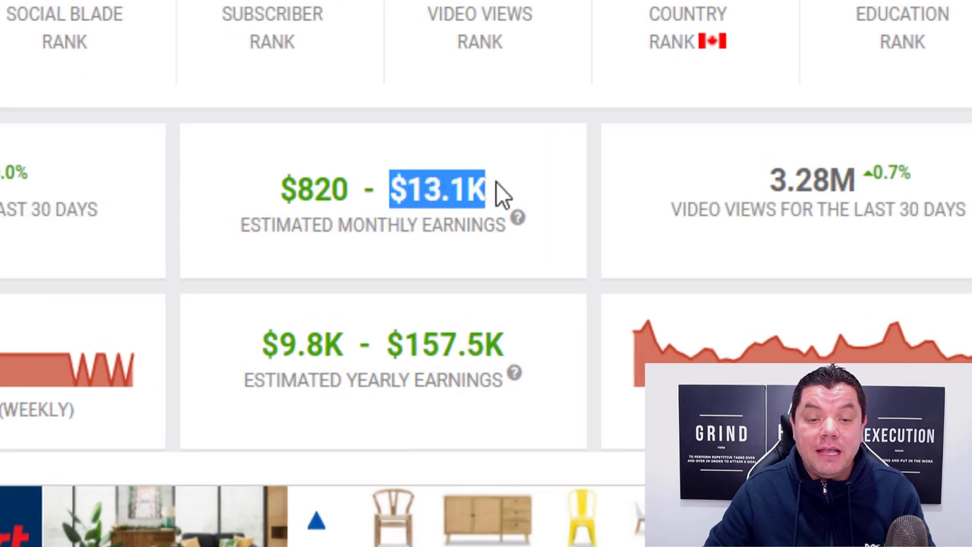
left_click(513, 190)
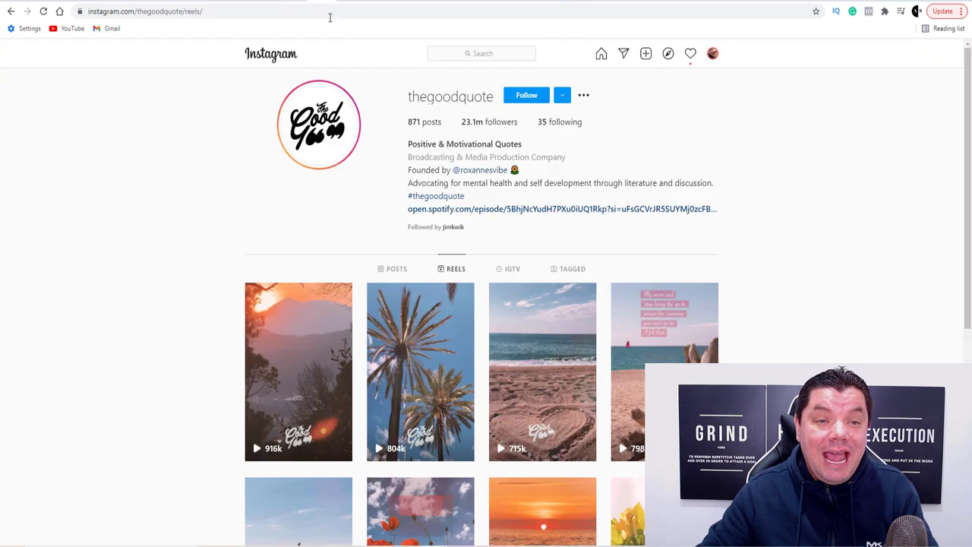
- Look through the thegoodquote reels on Instagram, open the first sunset reel, and pause its playback
scroll(304, 319, "down", 3)
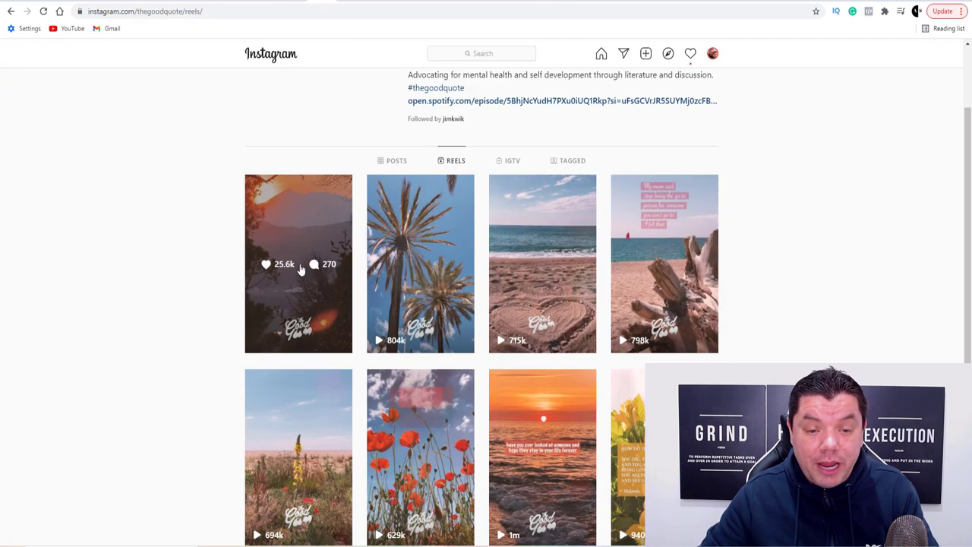
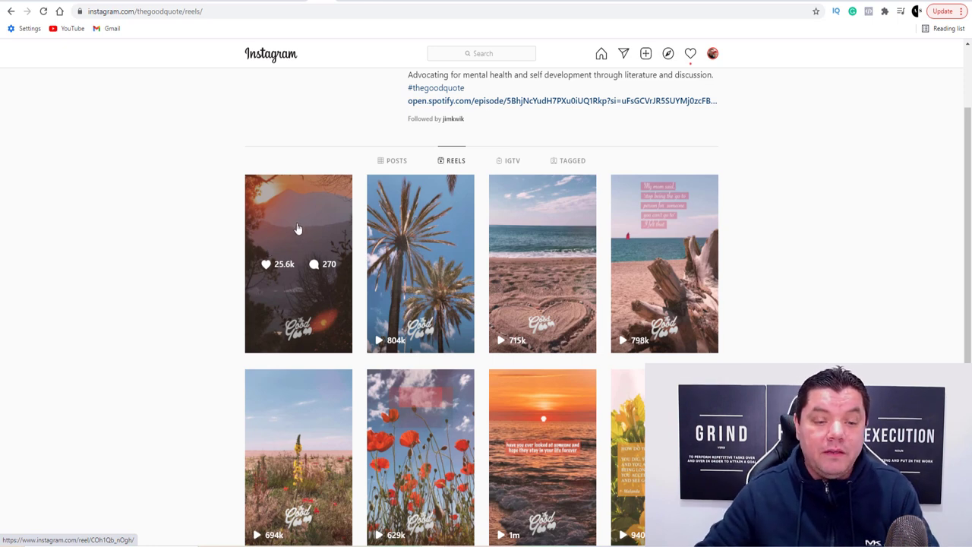
left_click(297, 228)
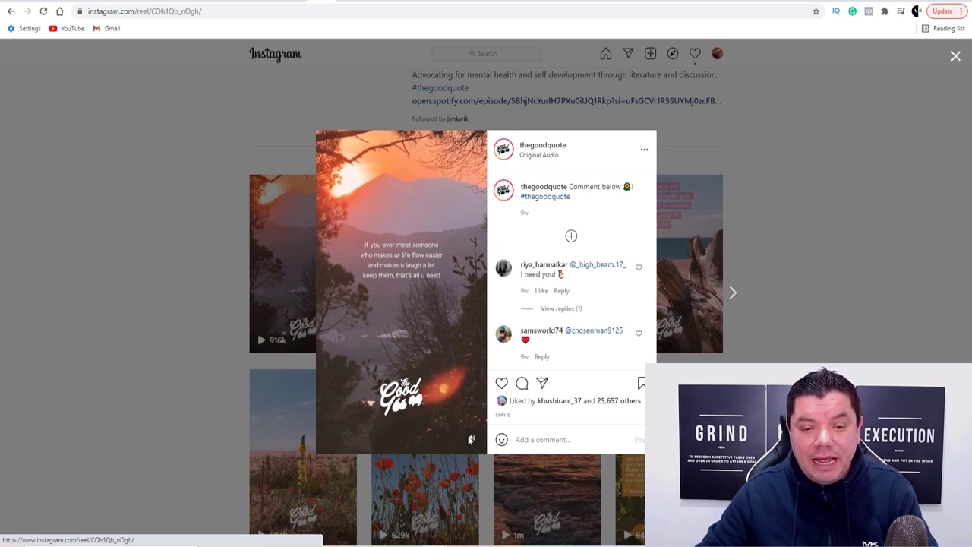
left_click(410, 339)
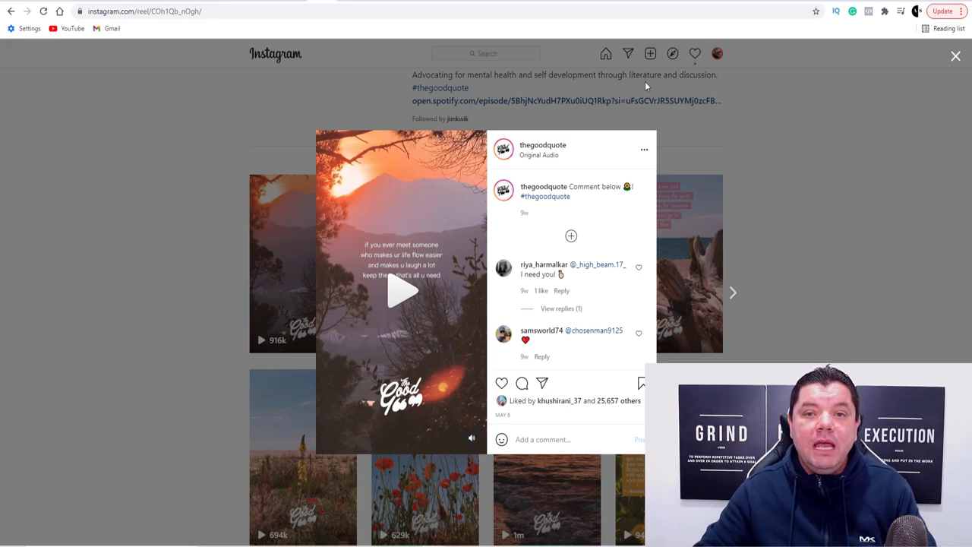
- Switch to the BrainyQuote website, open the Love topic, and look through its quotes
left_click(573, 2)
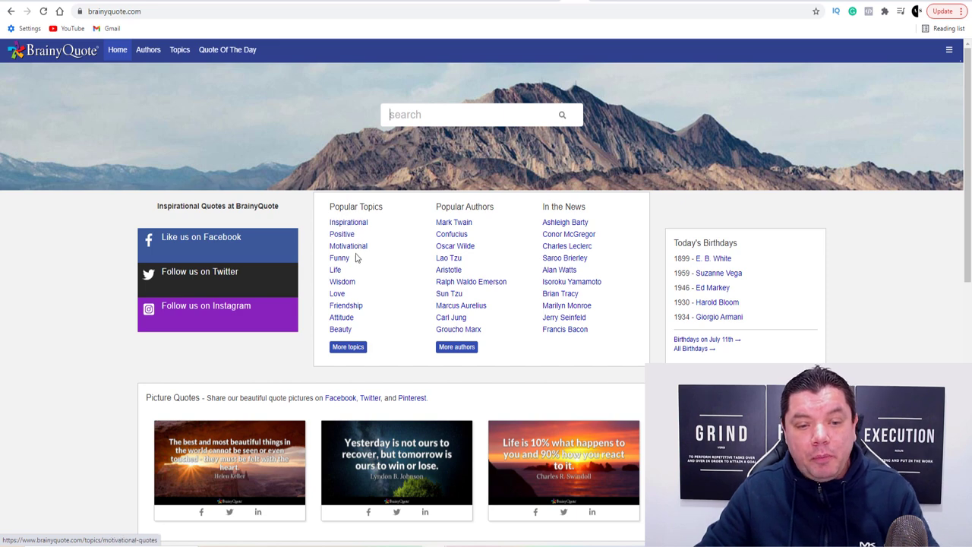
left_click(337, 293)
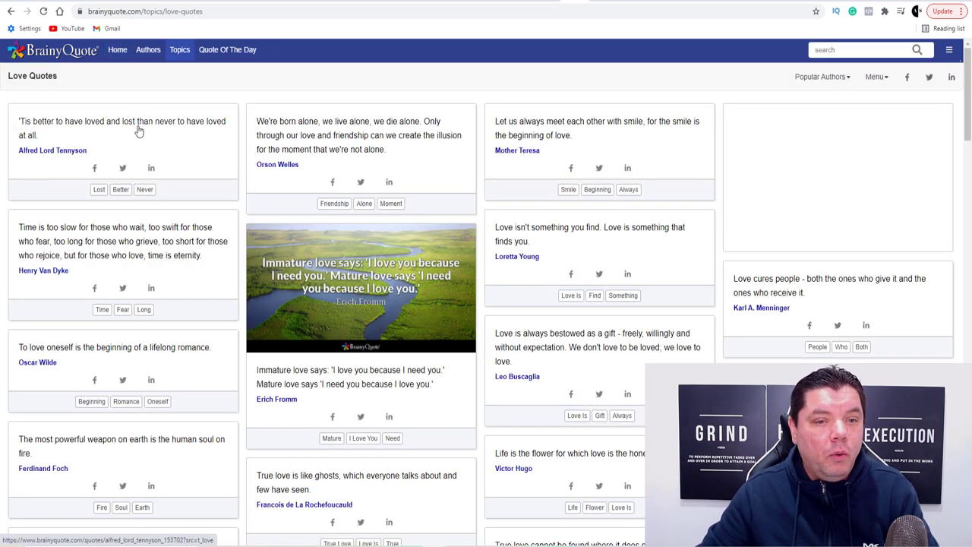
scroll(386, 187, "down", 3)
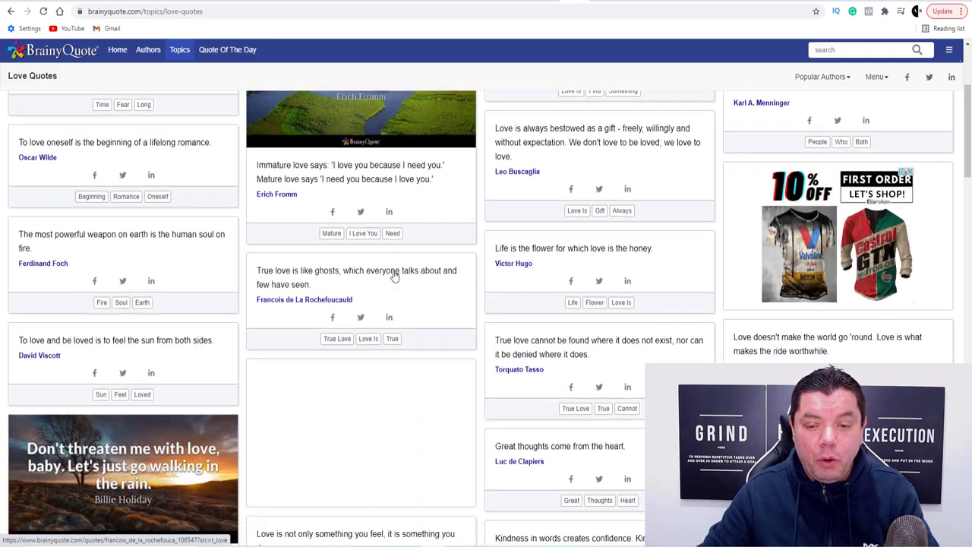
scroll(395, 276, "down", 6)
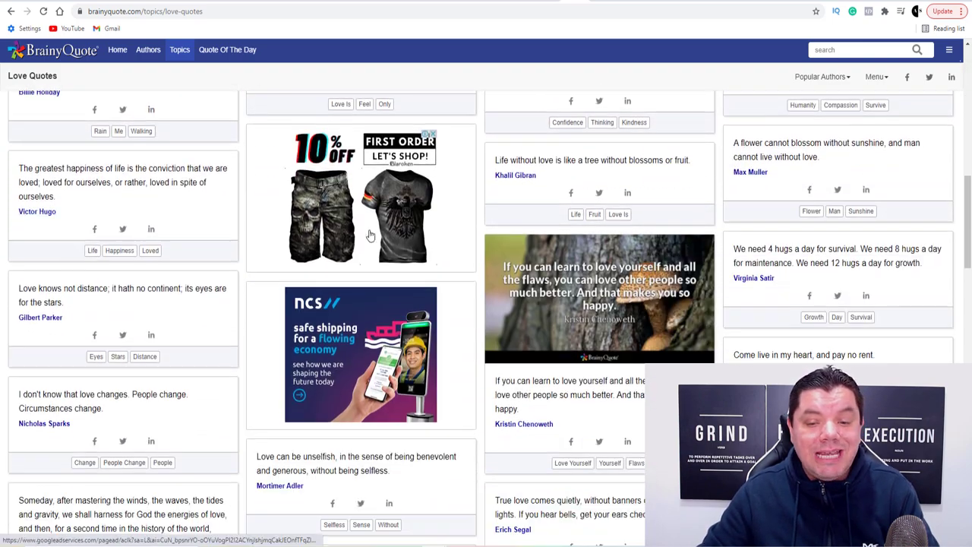
scroll(370, 235, "down", 4)
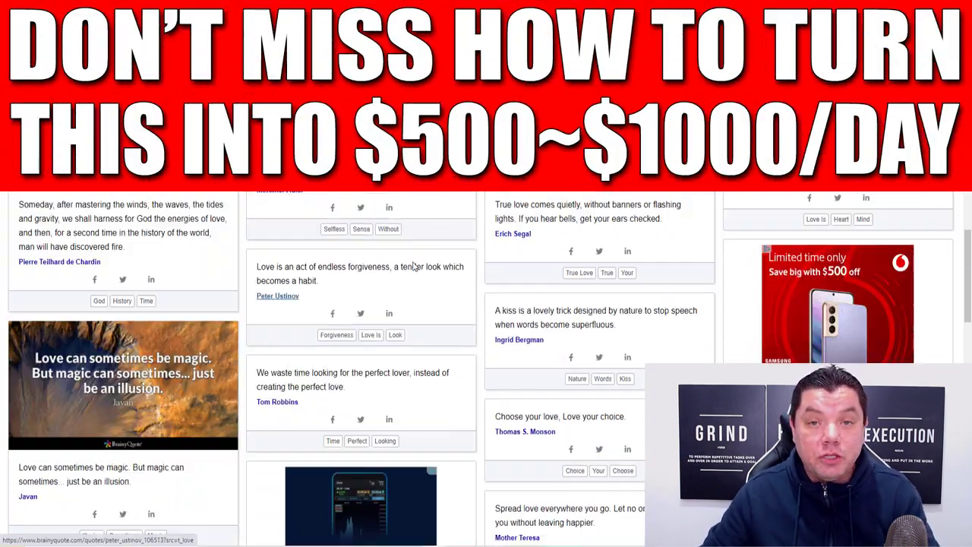
scroll(415, 264, "up", 10)
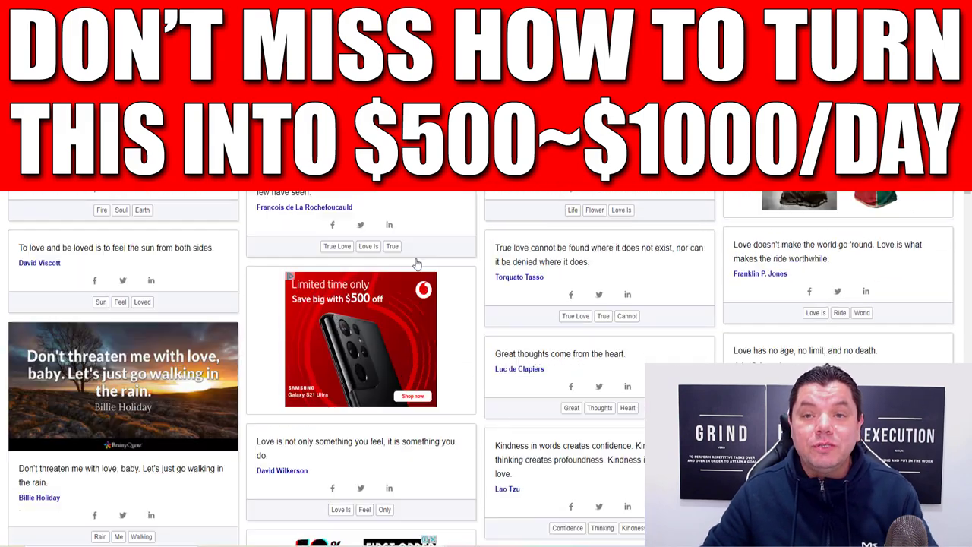
scroll(416, 265, "up", 4)
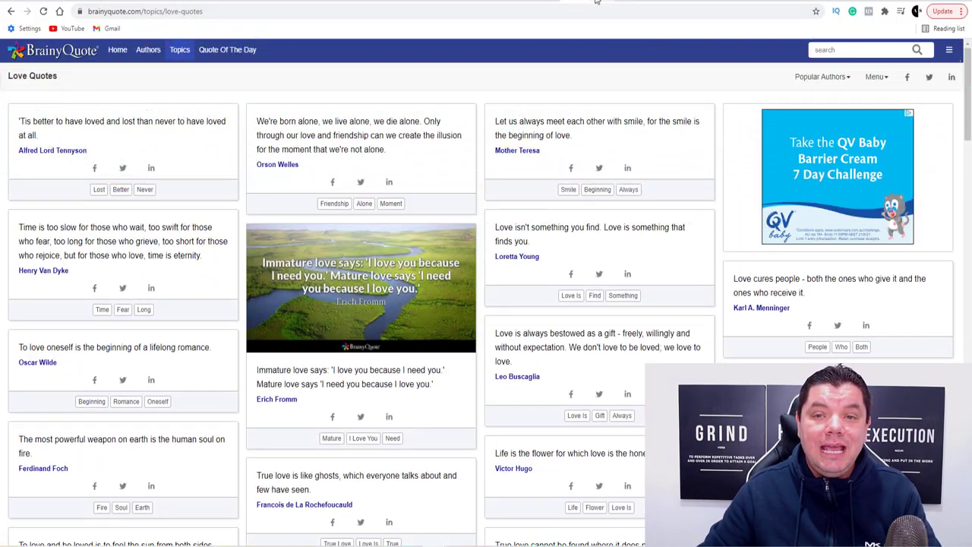
- Switch to the Google Images results for Best Relationship Quotes and preview the everydaypower.com quote about a good relationship
left_click(597, 1)
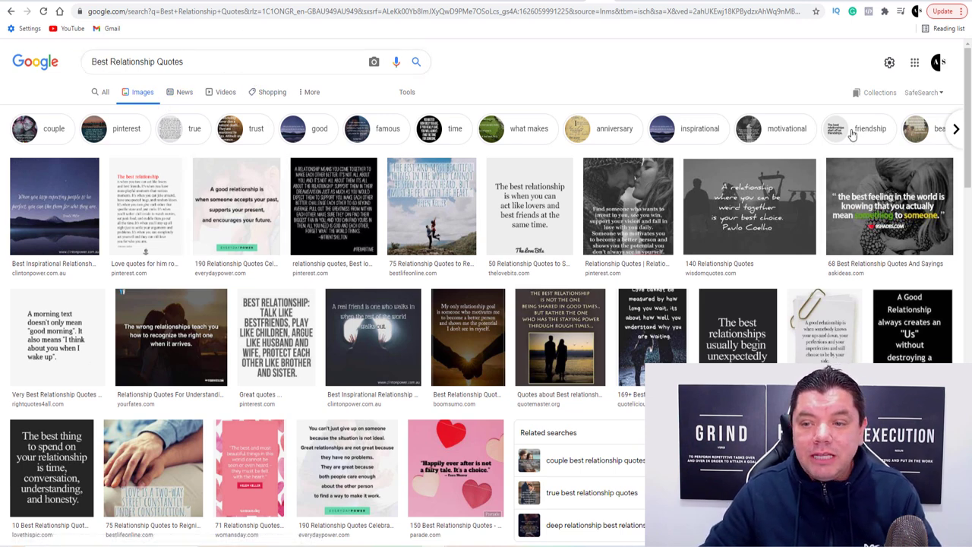
scroll(174, 121, "down", 1)
left_click(230, 143)
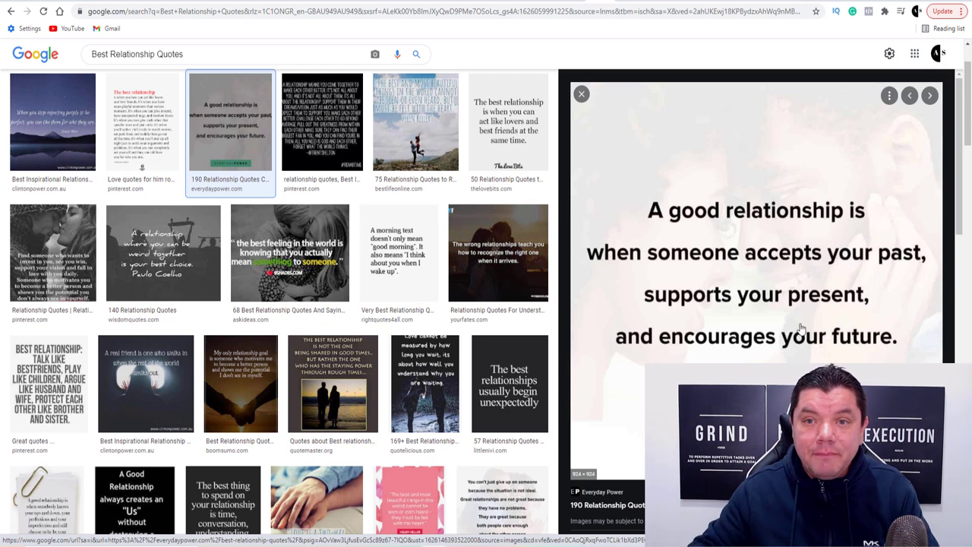
- Switch to Canva, search for "instagram reels", and open the Instagram Reels Video templates
left_click(601, 2)
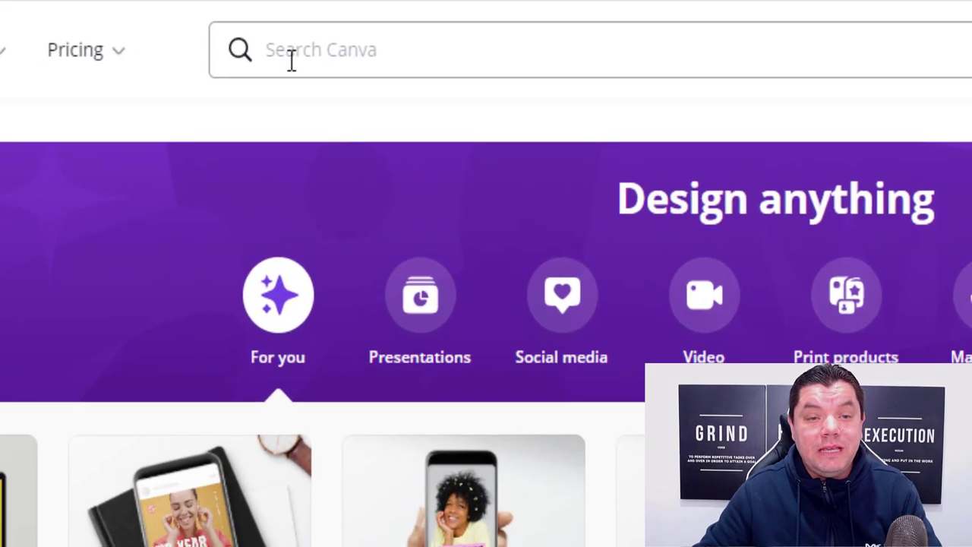
left_click(302, 50)
type("ins")
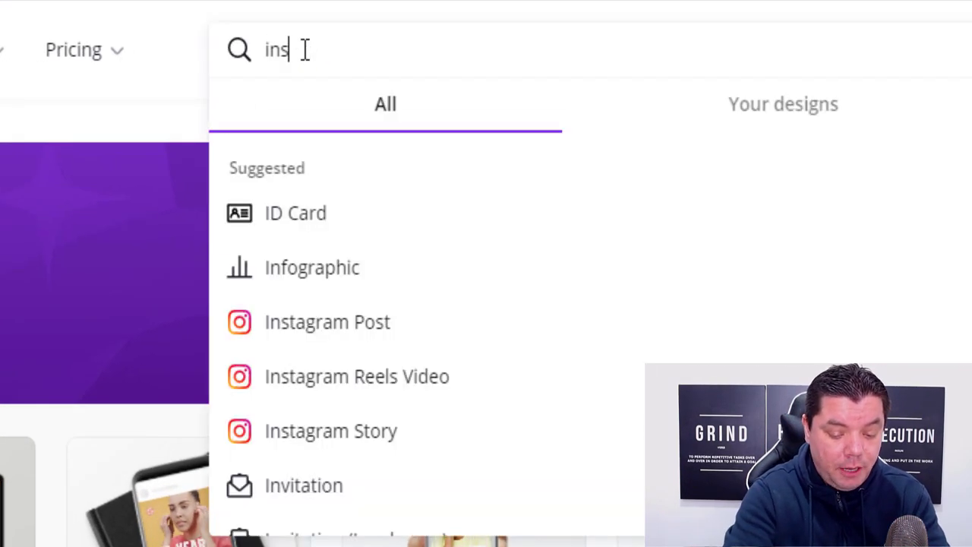
type("tagram ree")
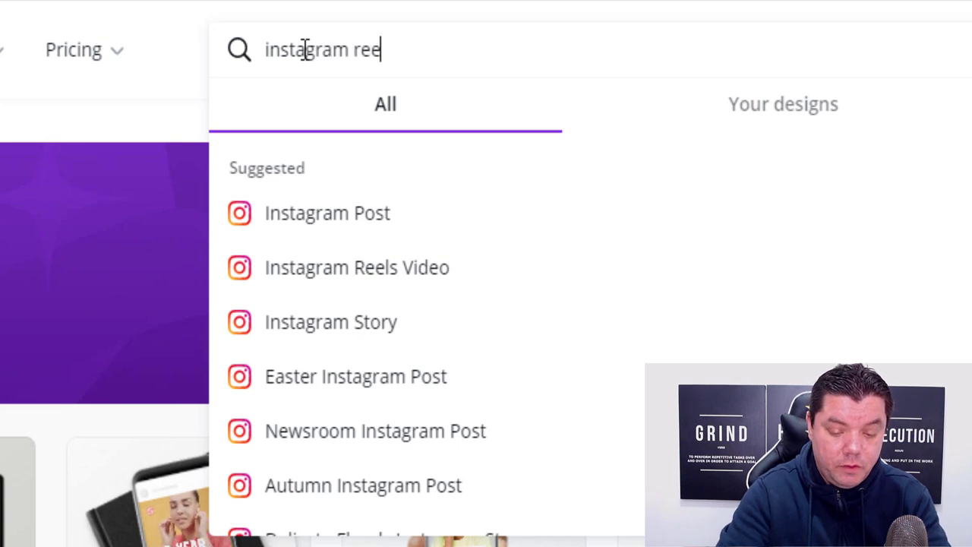
type("ls")
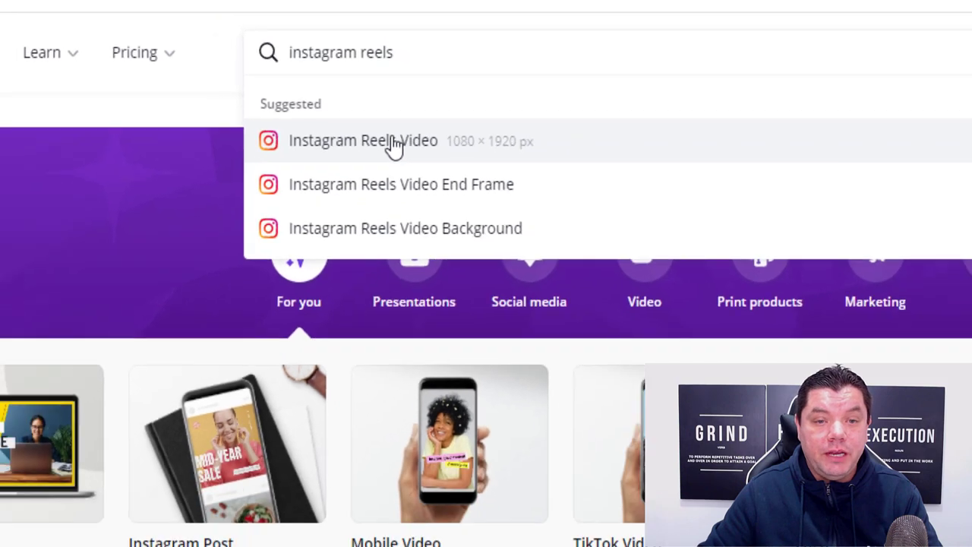
left_click(401, 161)
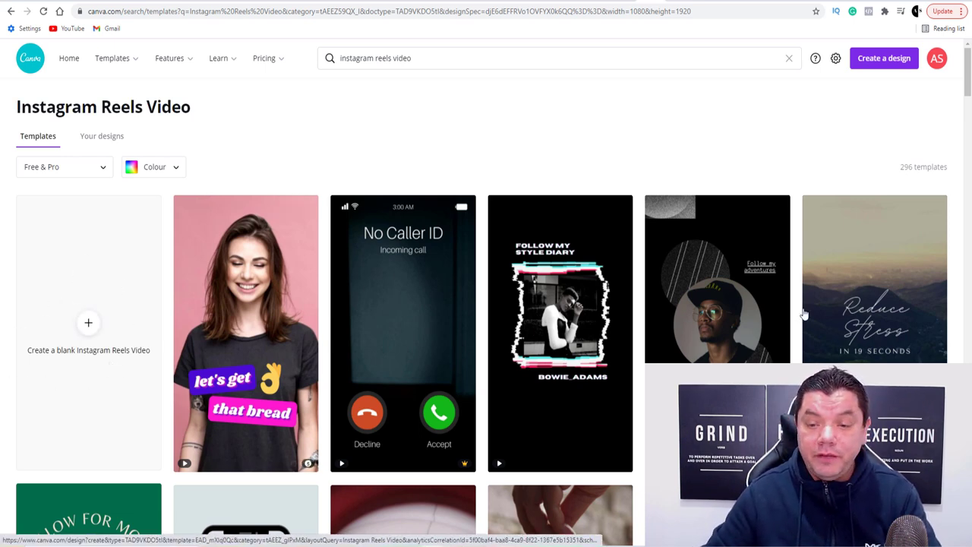
- Look through the Instagram Reels Video templates and create a blank Instagram Reels Video design
scroll(663, 249, "down", 9)
scroll(664, 249, "down", 10)
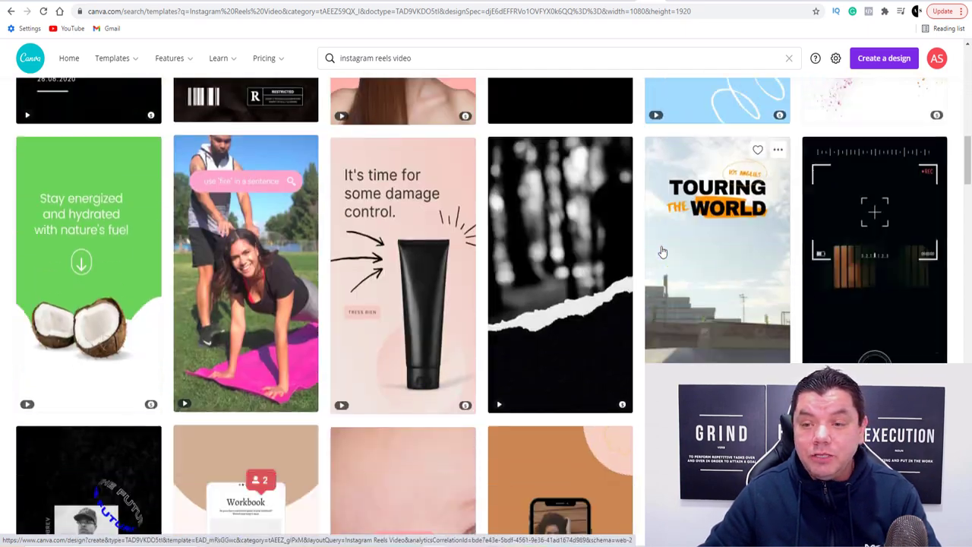
scroll(585, 272, "up", 20)
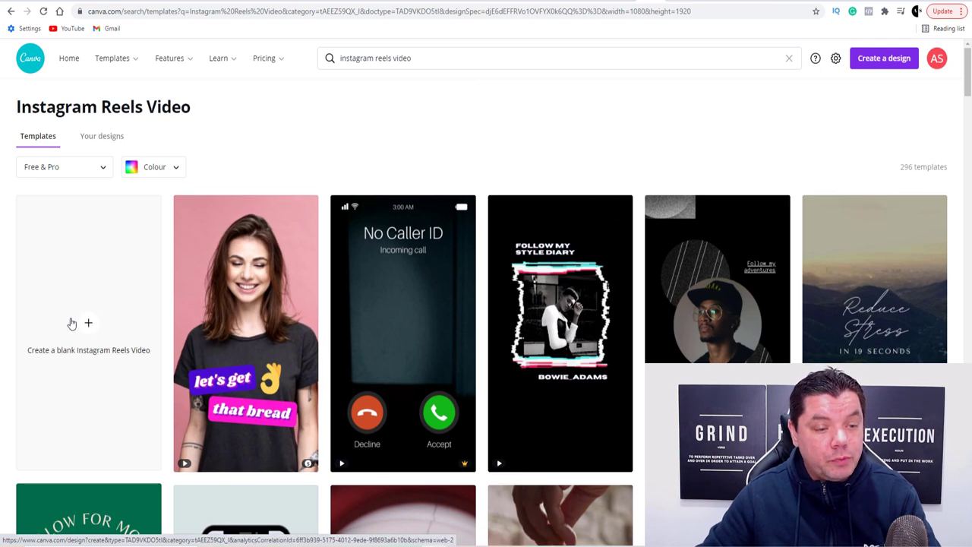
left_click(98, 263)
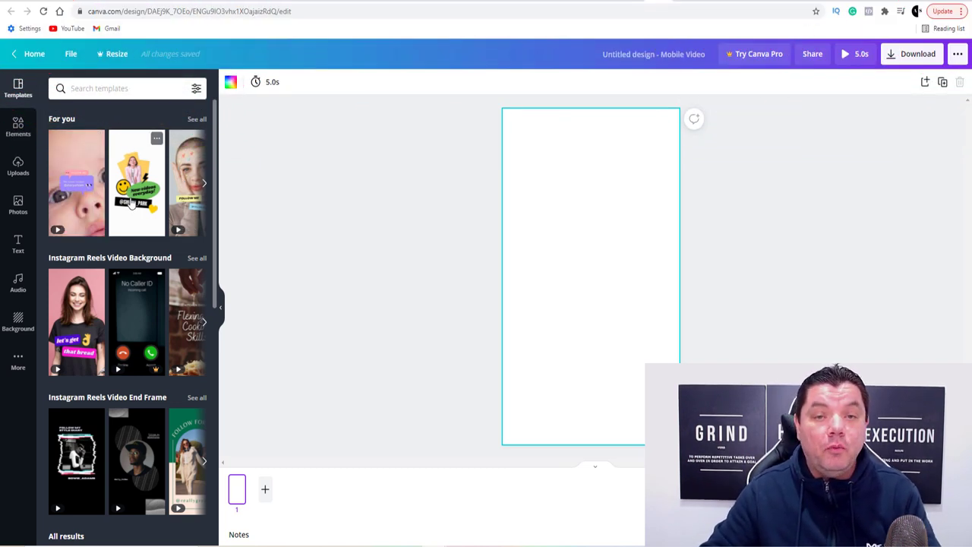
- Examine the Instagram Reels video templates offered in the design editor for a background suited to a quote
scroll(121, 213, "down", 5)
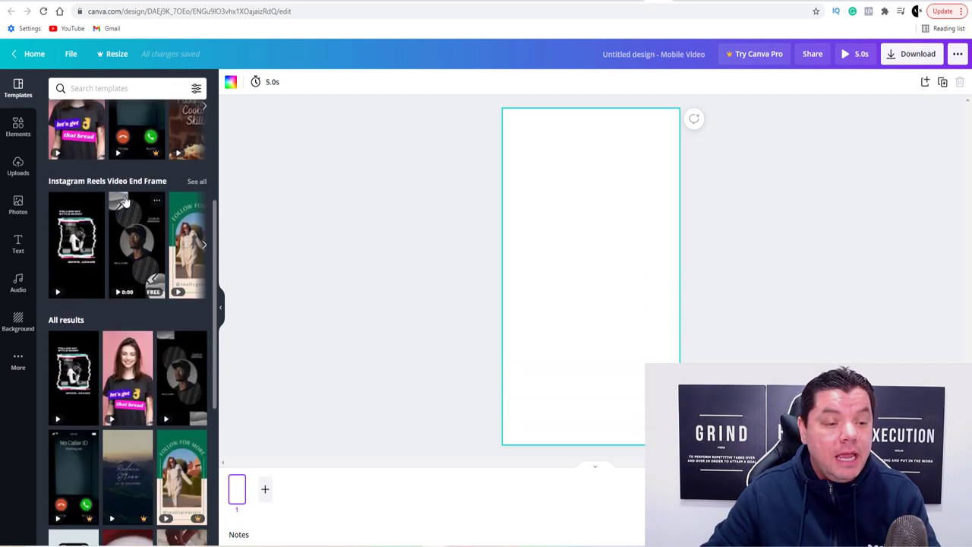
scroll(107, 216, "down", 5)
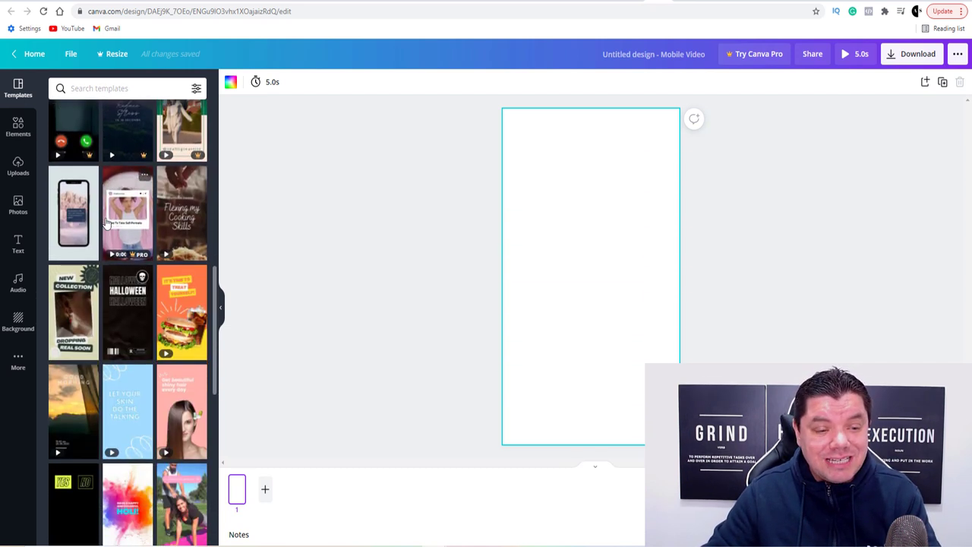
scroll(114, 222, "down", 1)
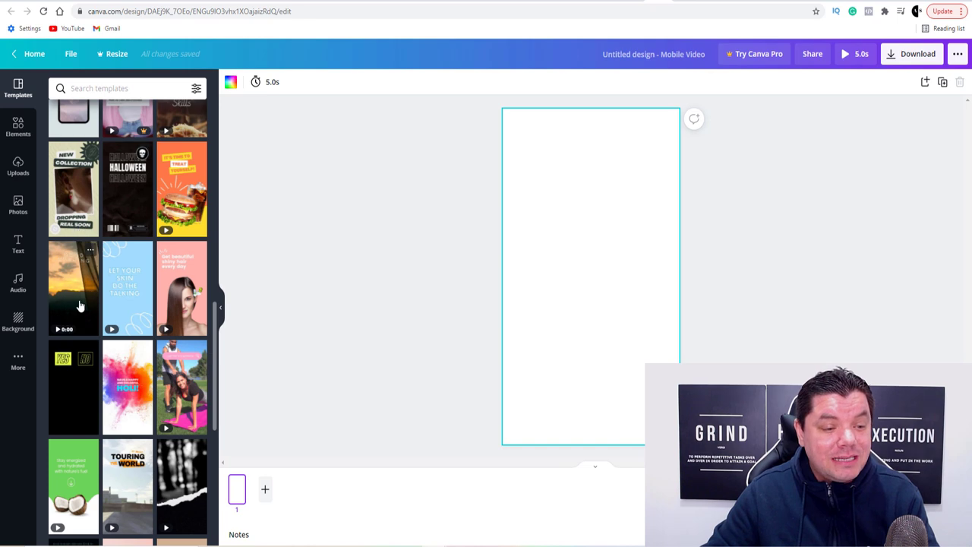
scroll(92, 258, "down", 4)
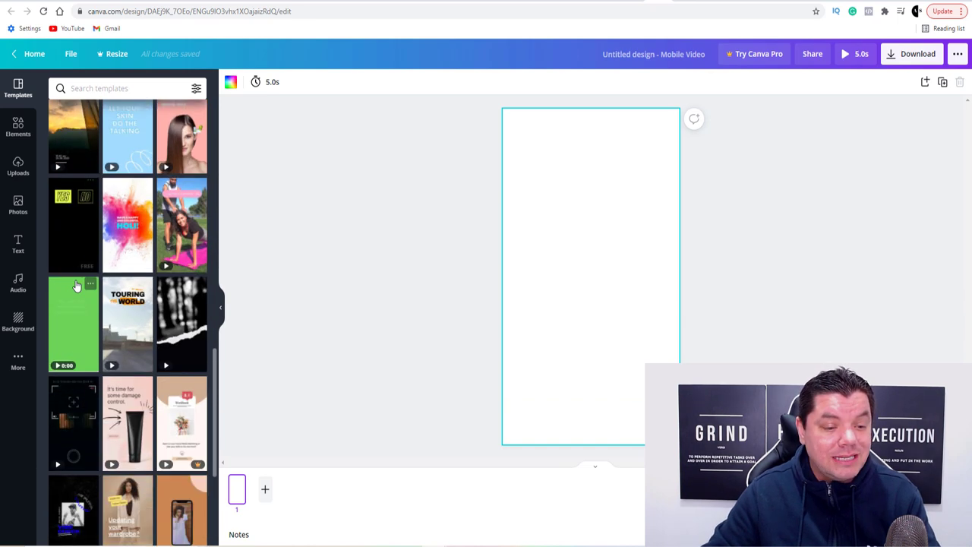
scroll(144, 262, "down", 10)
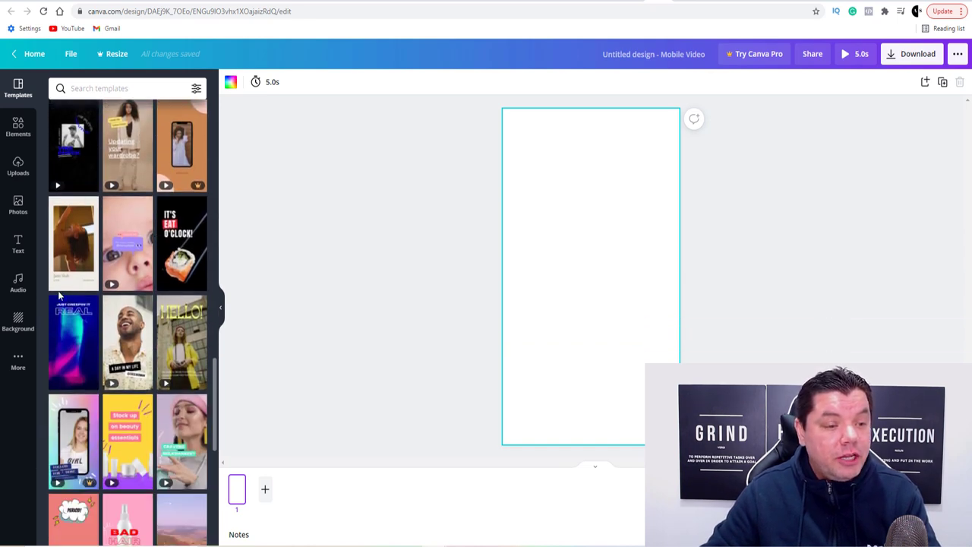
scroll(144, 281, "down", 1)
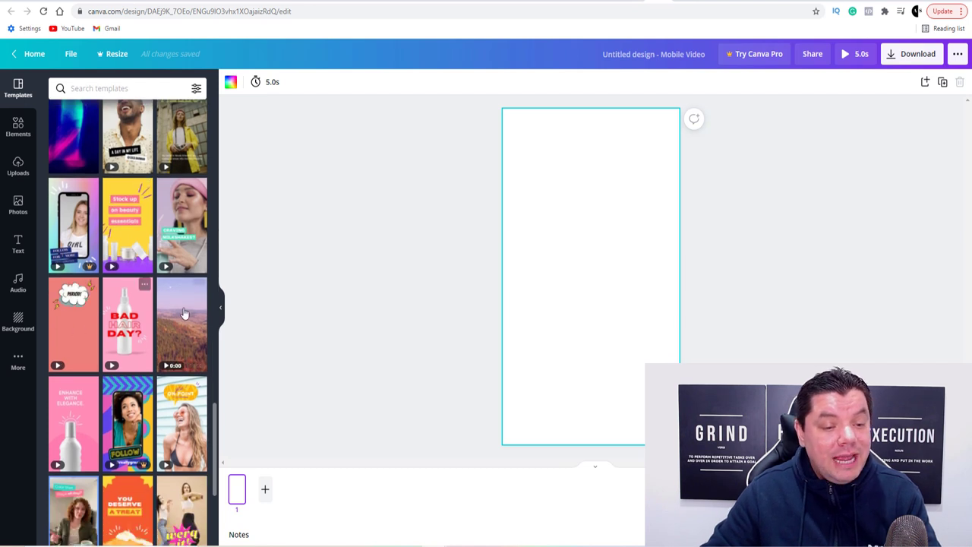
scroll(176, 309, "down", 1)
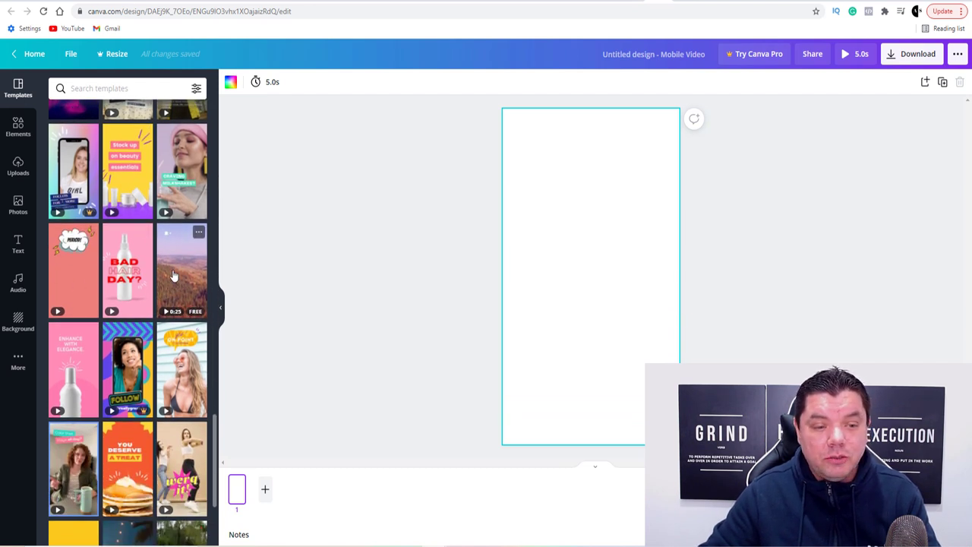
scroll(174, 271, "down", 7)
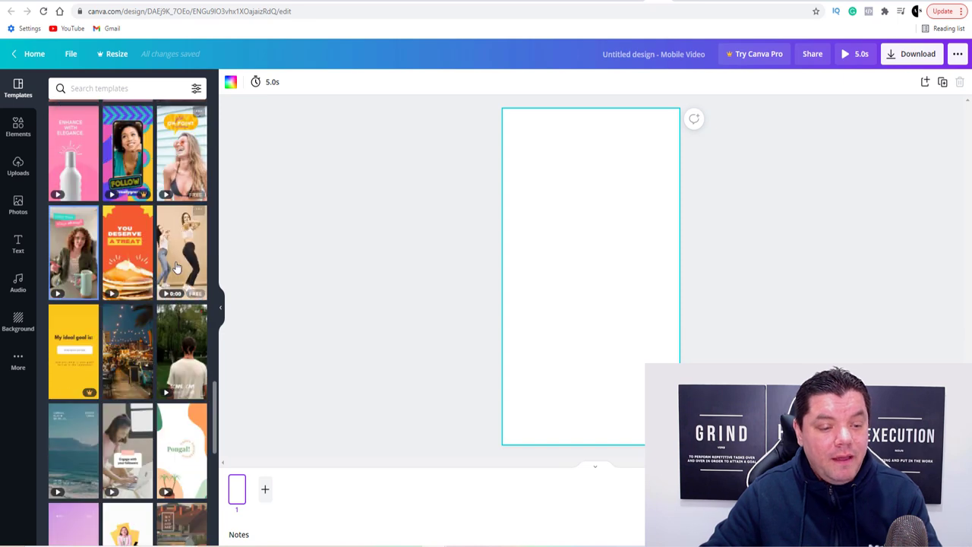
scroll(106, 251, "down", 1)
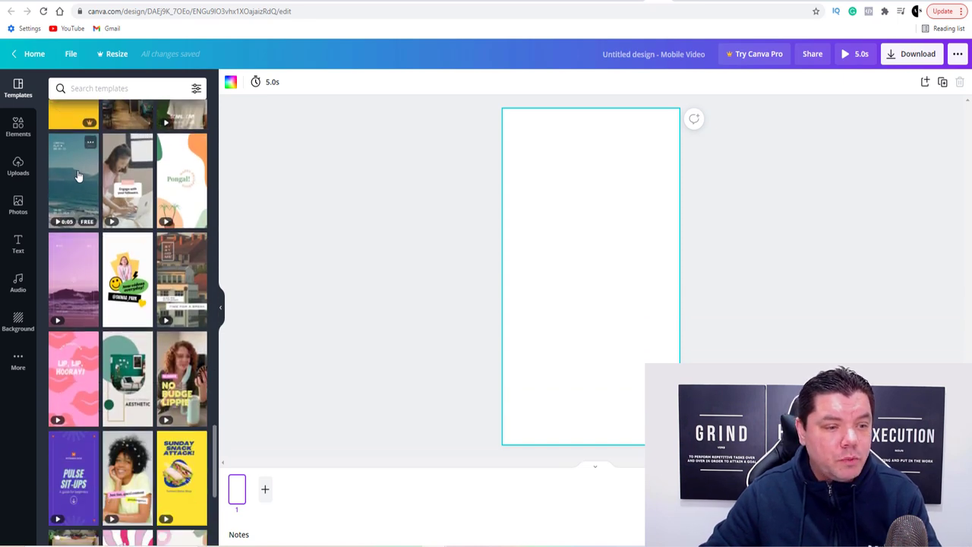
scroll(86, 283, "down", 3)
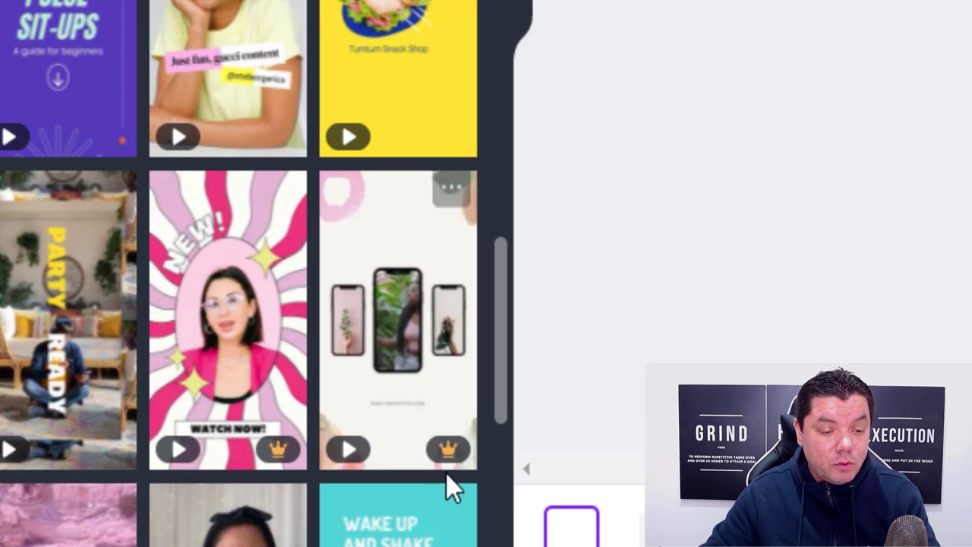
scroll(420, 410, "down", 4)
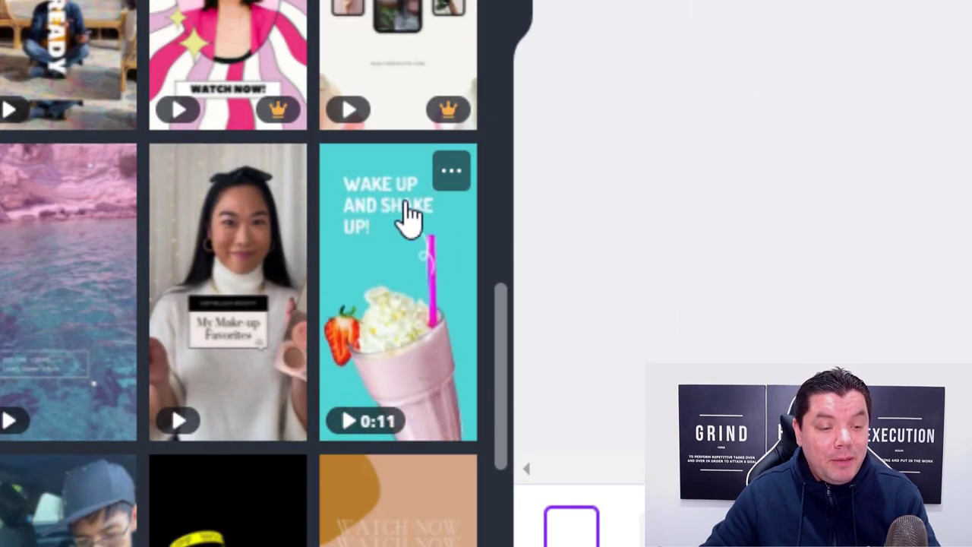
- Find the autumn hills video template labelled THE ALPS and apply it to the blank page
scroll(443, 118, "down", 4)
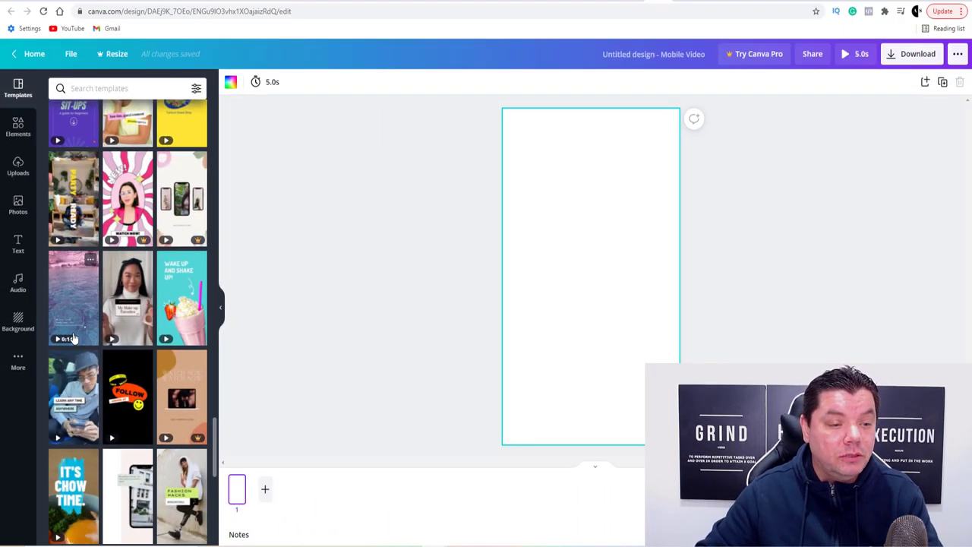
scroll(123, 327, "down", 5)
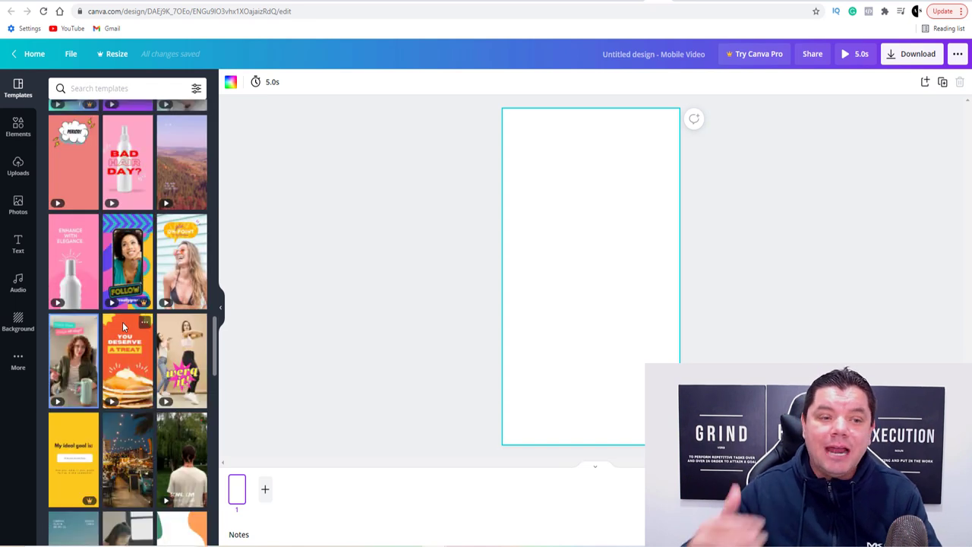
left_click(167, 171)
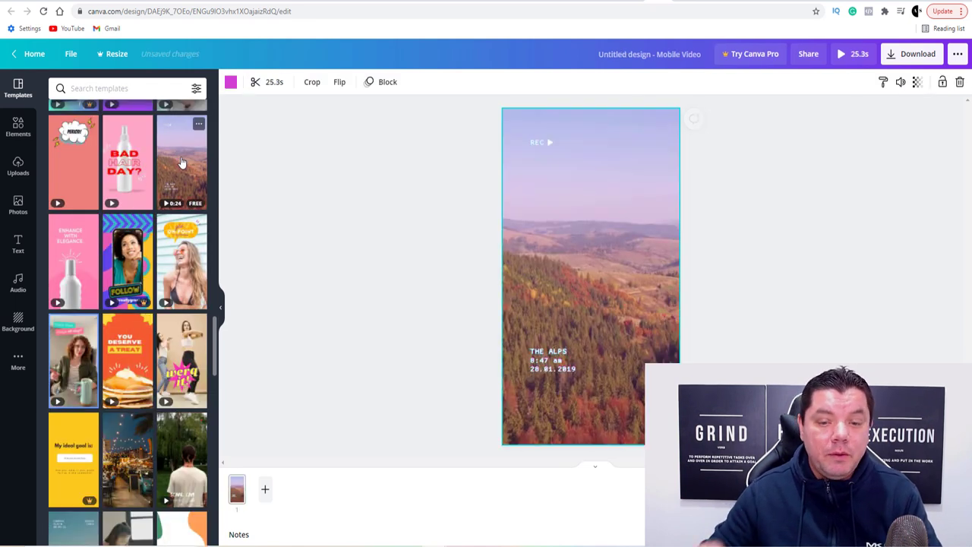
- Delete the REC text, the location and date text, and the small play icon from page 1
mouse_move(540, 172)
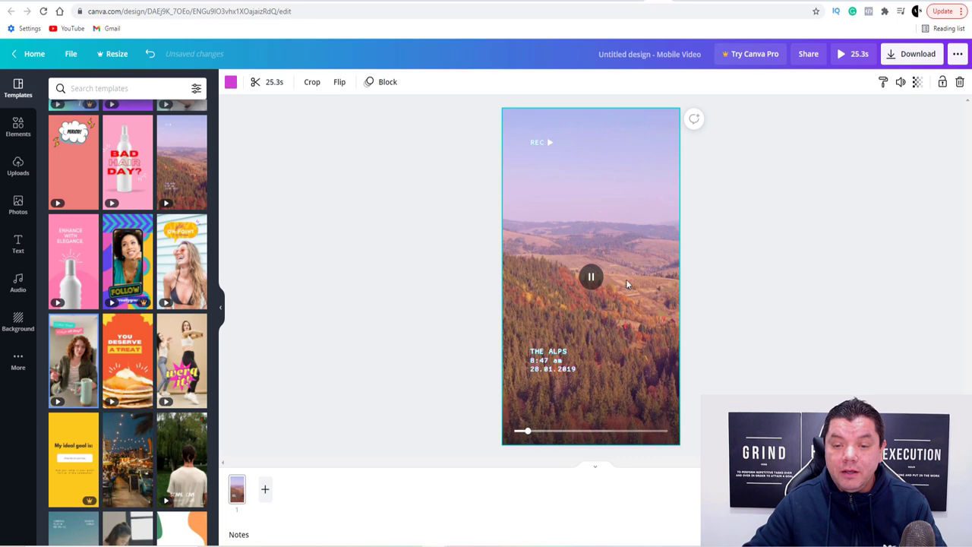
left_click(540, 143)
left_click(543, 147)
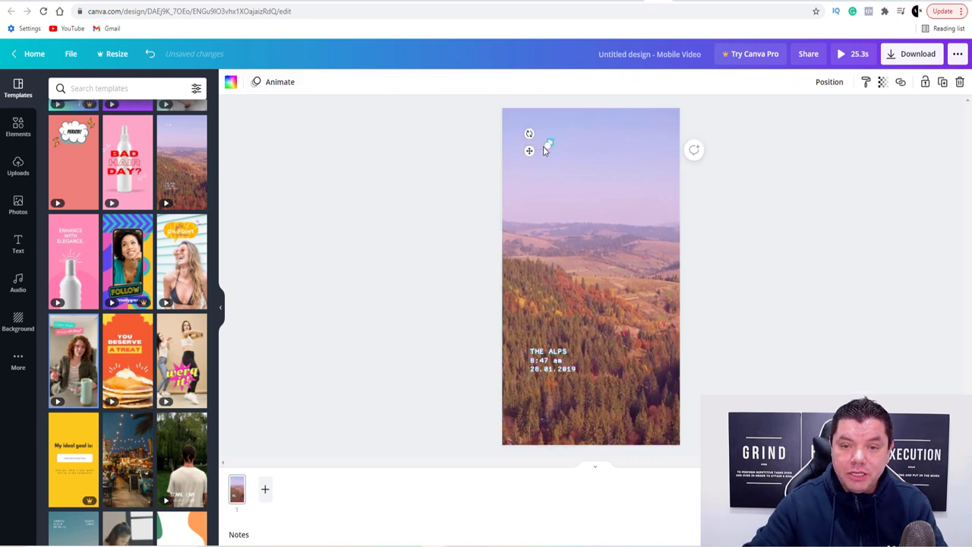
left_click(541, 352)
left_click(542, 364)
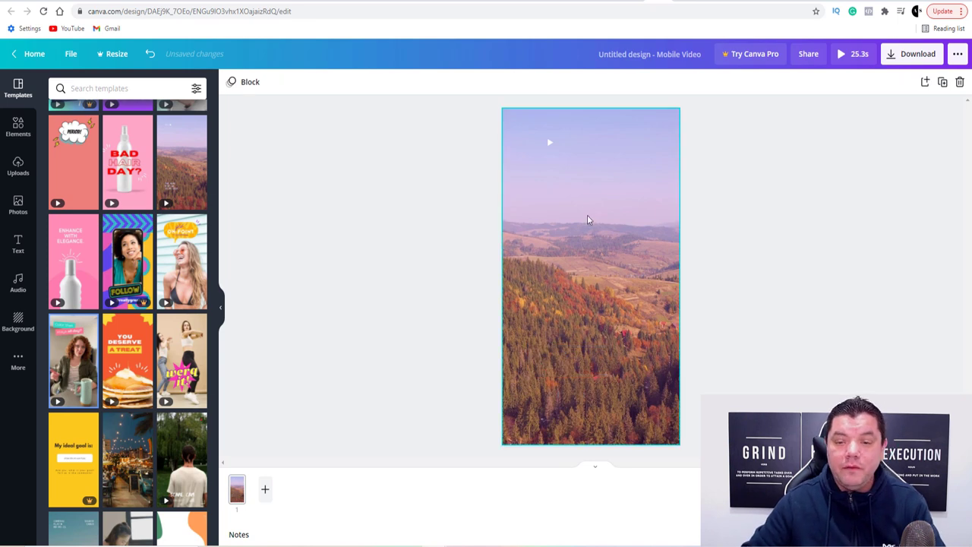
left_click(548, 145)
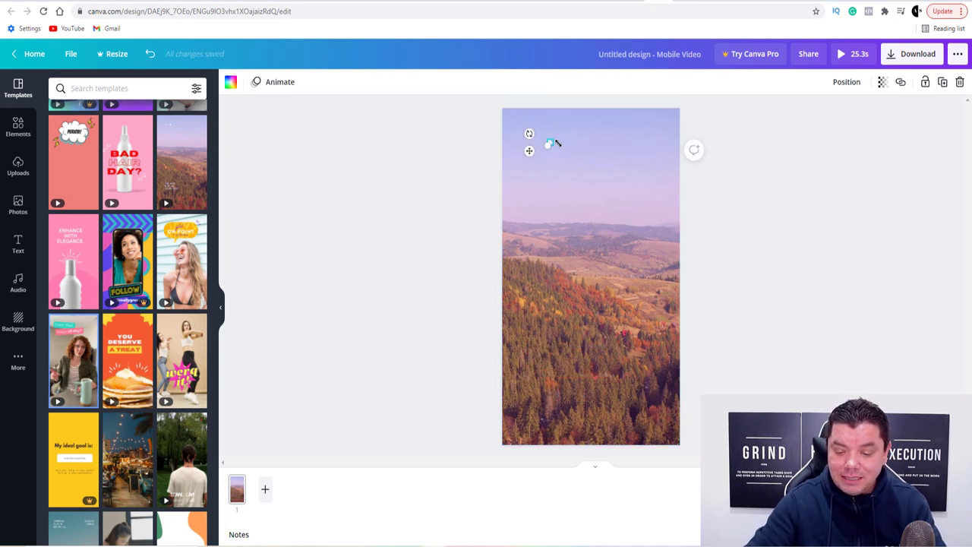
key("Delete")
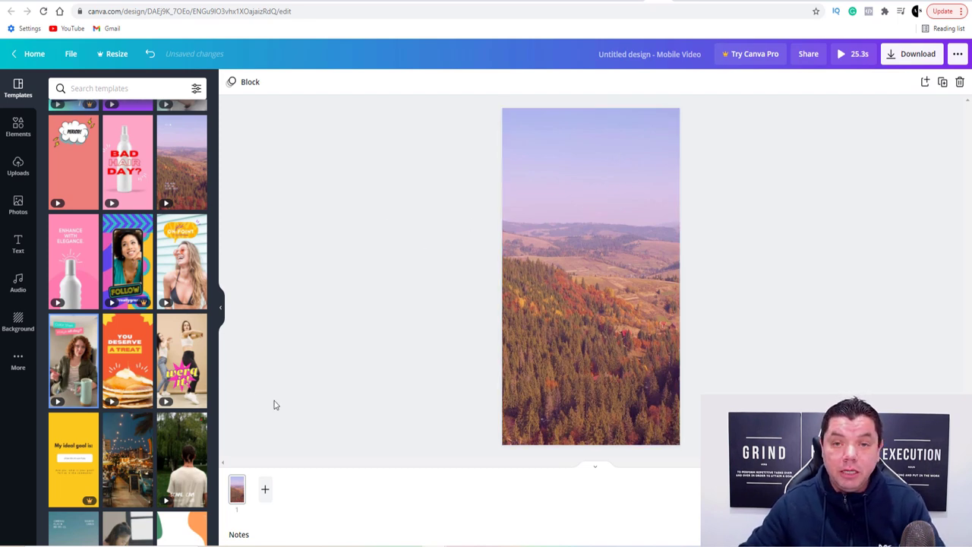
- Add a second and a third page, applying the same autumn hills video template to each
left_click(265, 490)
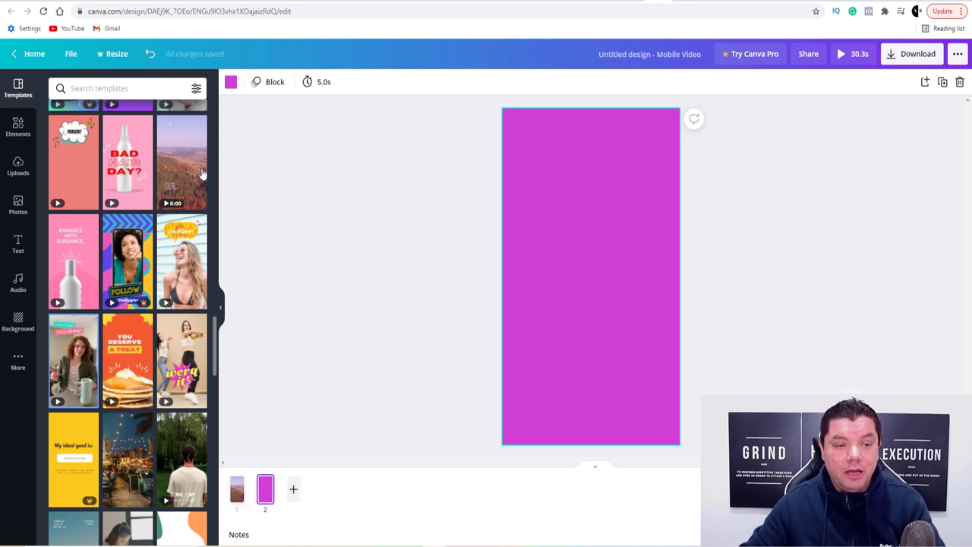
left_click(168, 189)
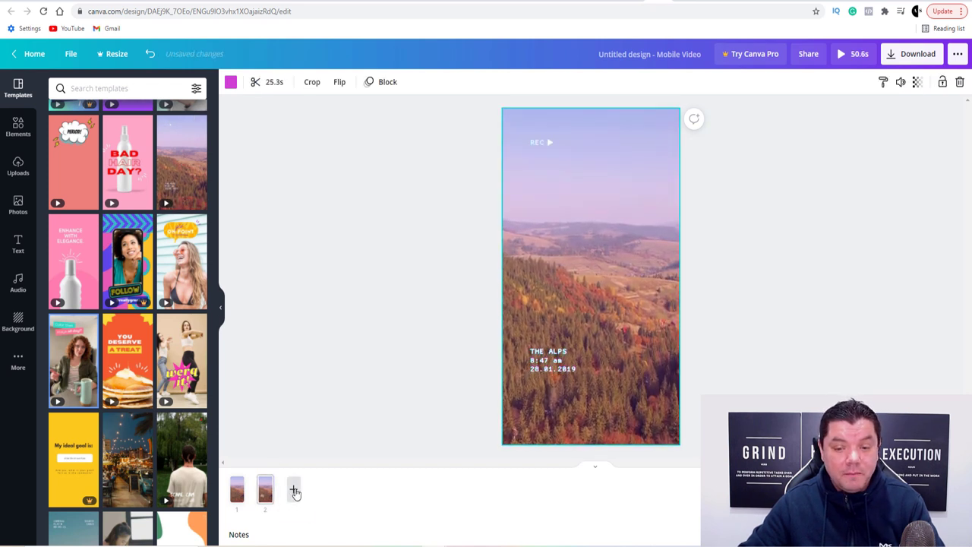
left_click(293, 489)
left_click(176, 174)
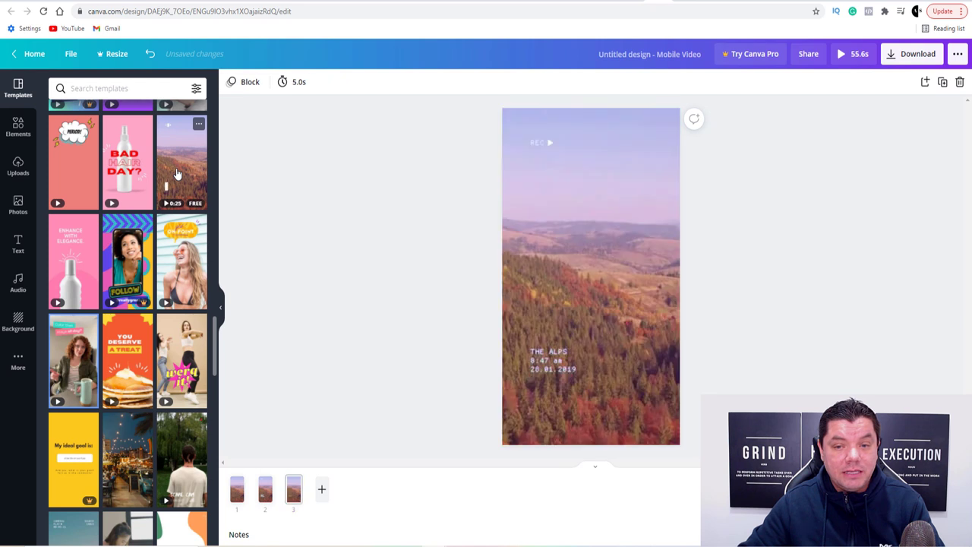
- On page 2, delete the play icon, the REC text, and the location and date text
left_click(265, 490)
left_click(546, 145)
left_click(558, 139)
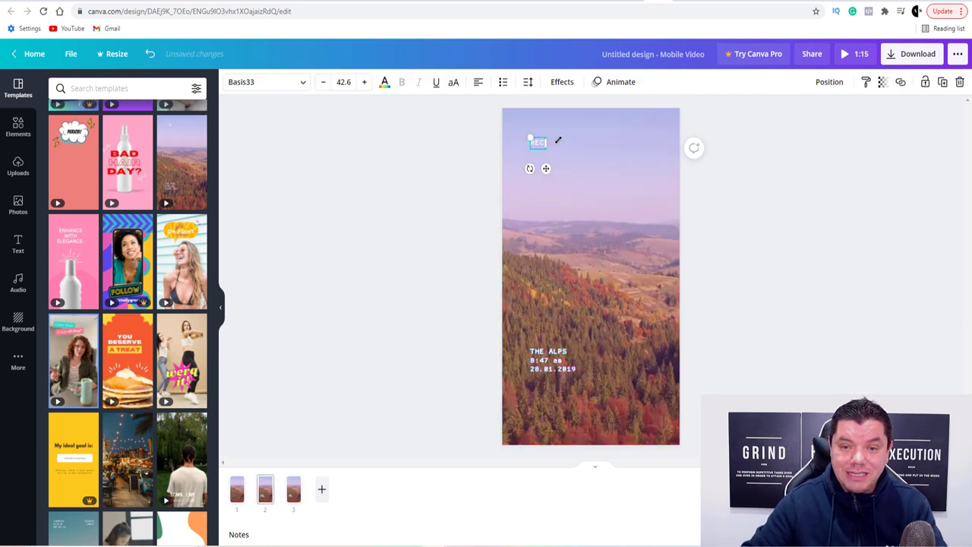
key("Delete")
left_click(550, 366)
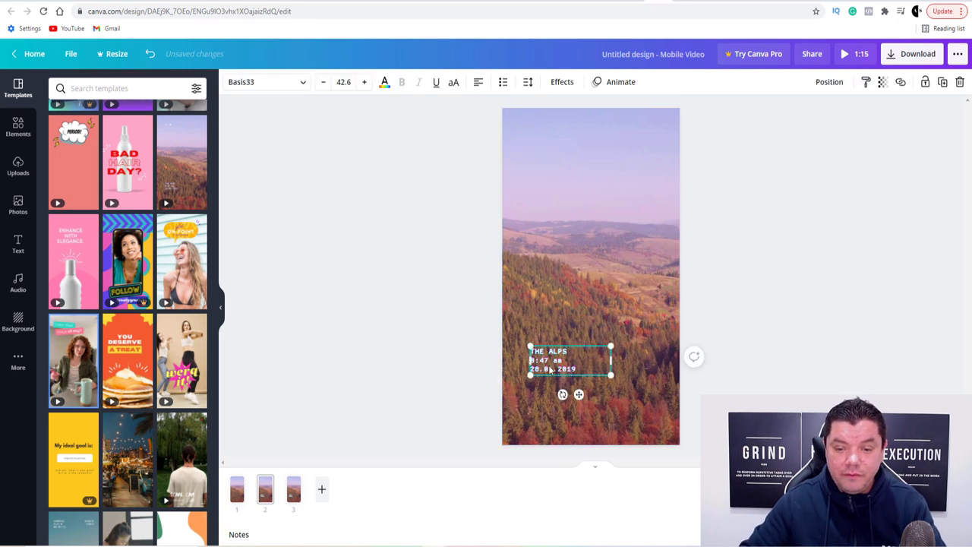
key("Delete")
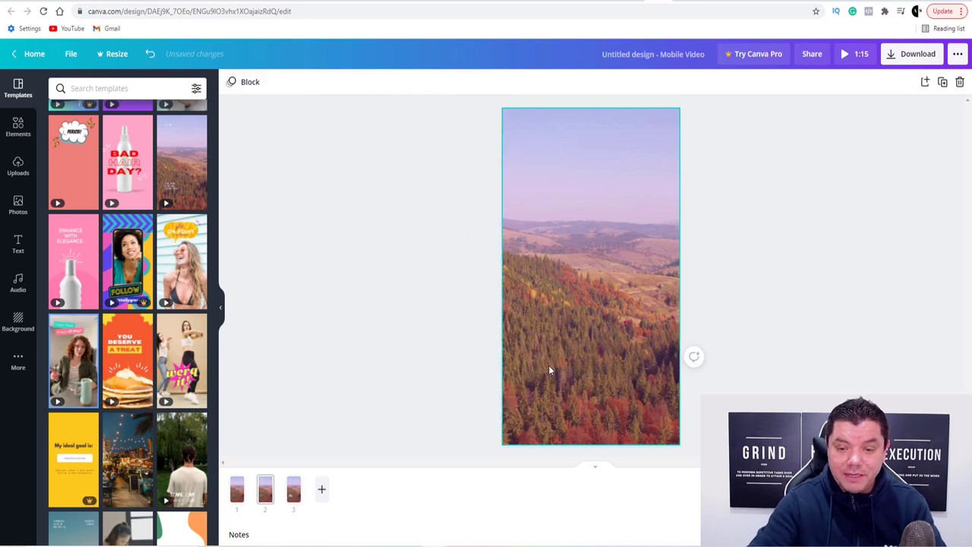
- Clear page 3 of the REC text, the play icon, and the location and date text
left_click(293, 492)
left_click(541, 144)
key("Delete")
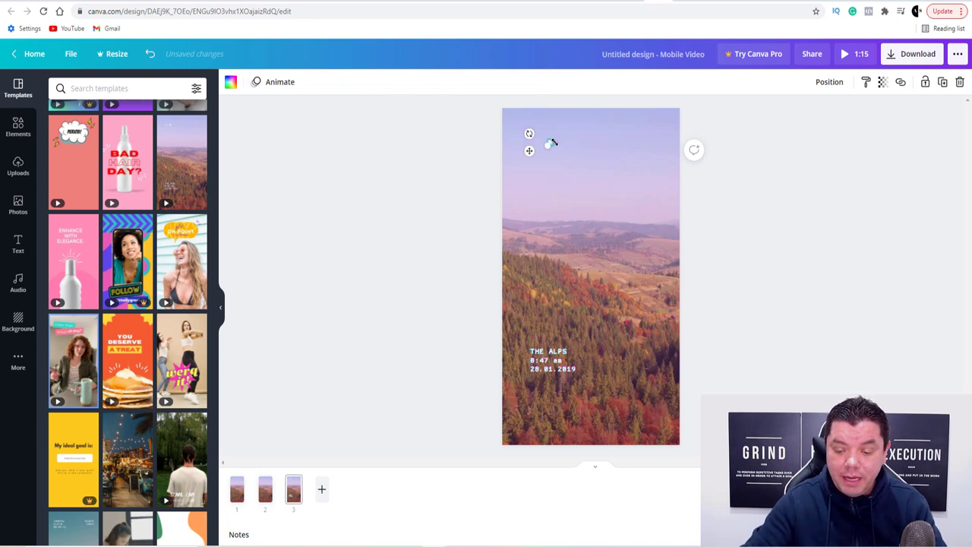
key("Delete")
left_click(545, 368)
key("Delete")
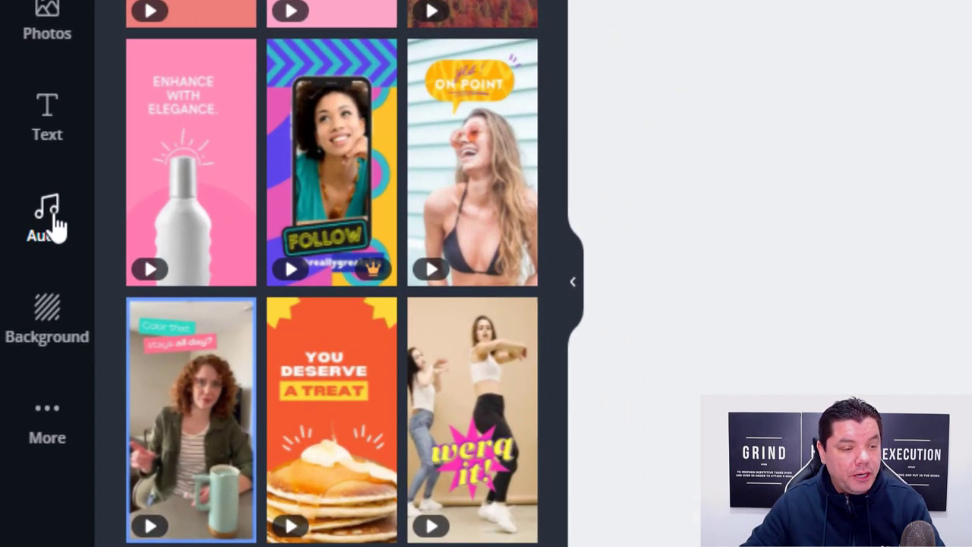
- Add the Morning Snowflake audio track to the design, preview it from near its start, and pause the playback
left_click(40, 241)
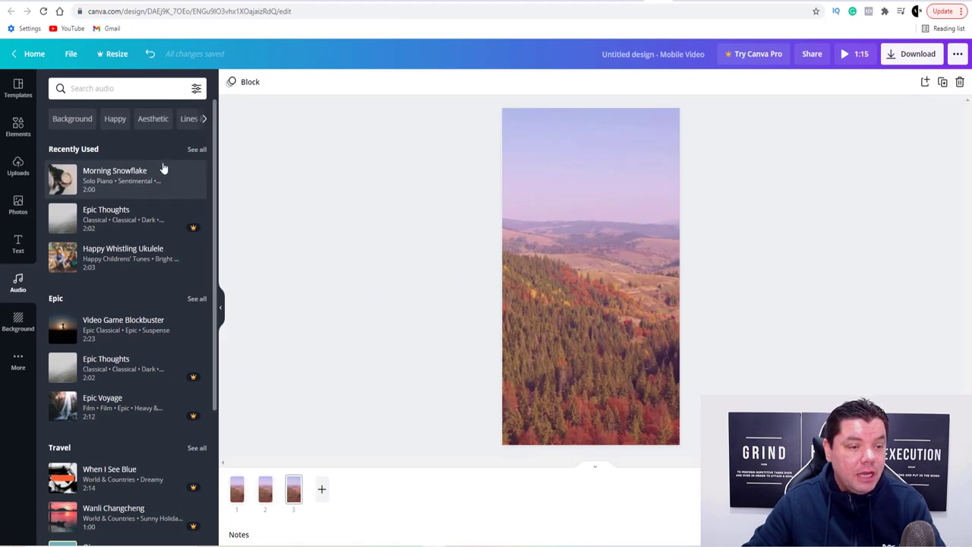
scroll(187, 247, "down", 3)
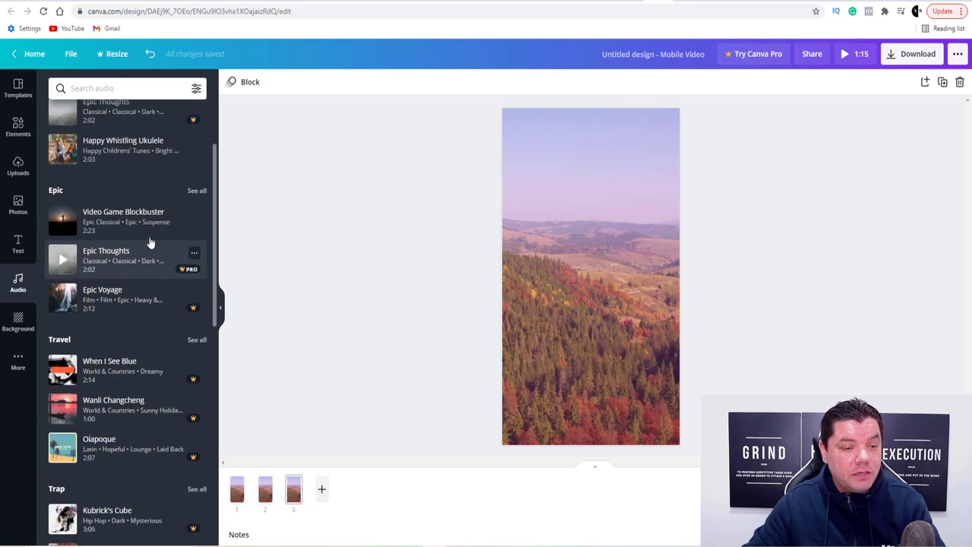
scroll(194, 242, "up", 3)
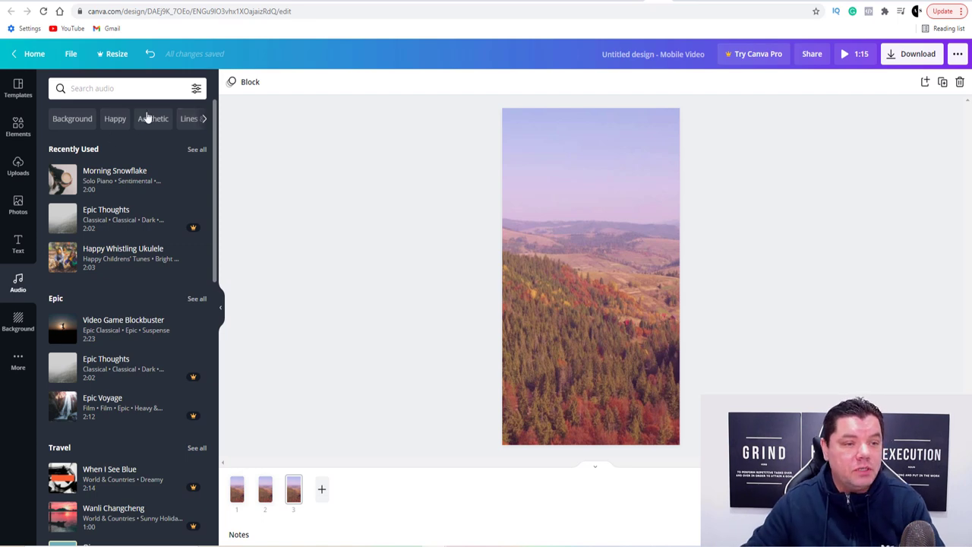
left_click(109, 182)
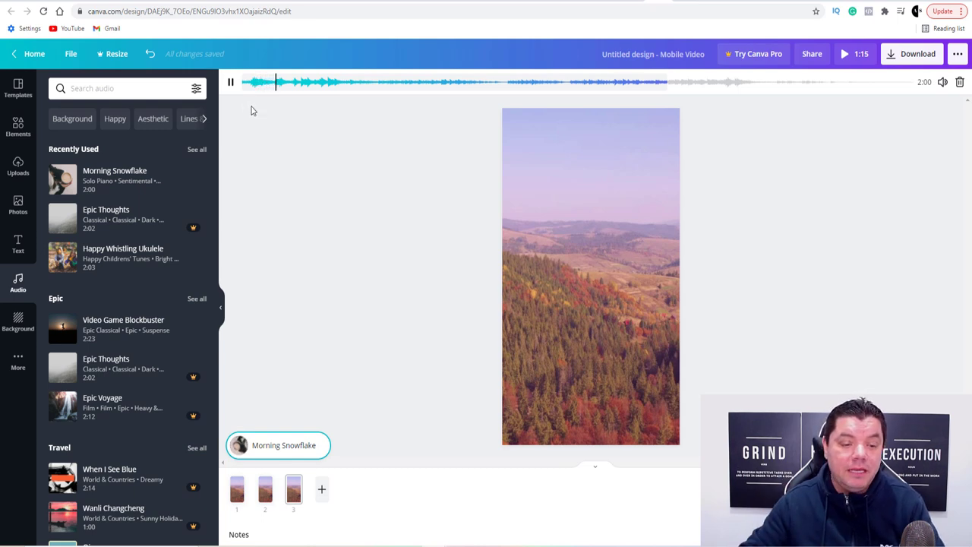
left_click(246, 82)
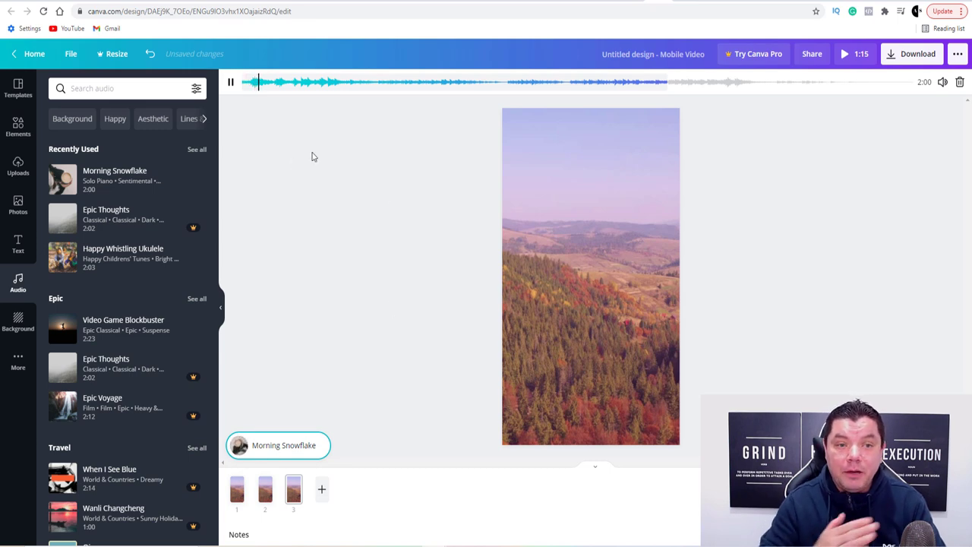
left_click(231, 82)
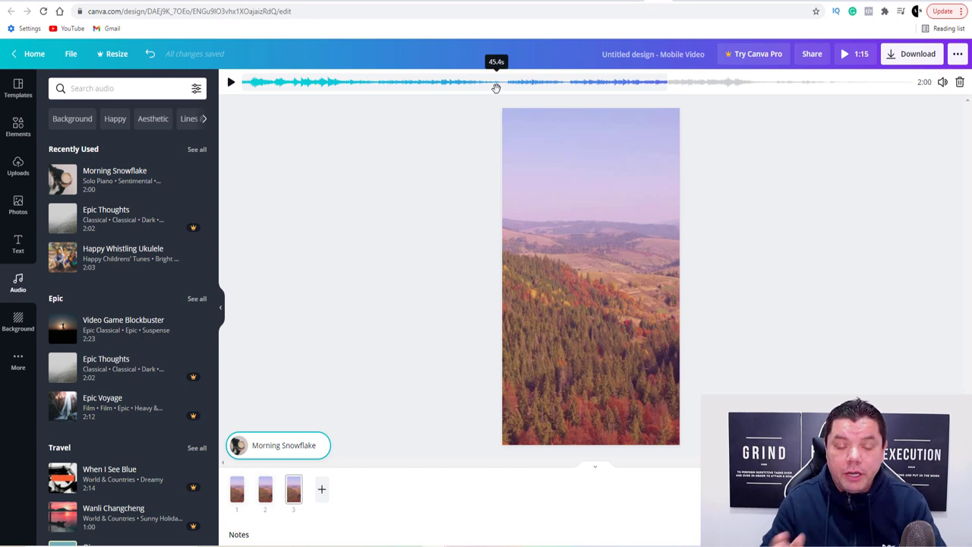
- Trim the end of the background video on page 3 so the clip lasts 9.2 seconds
left_click(238, 493)
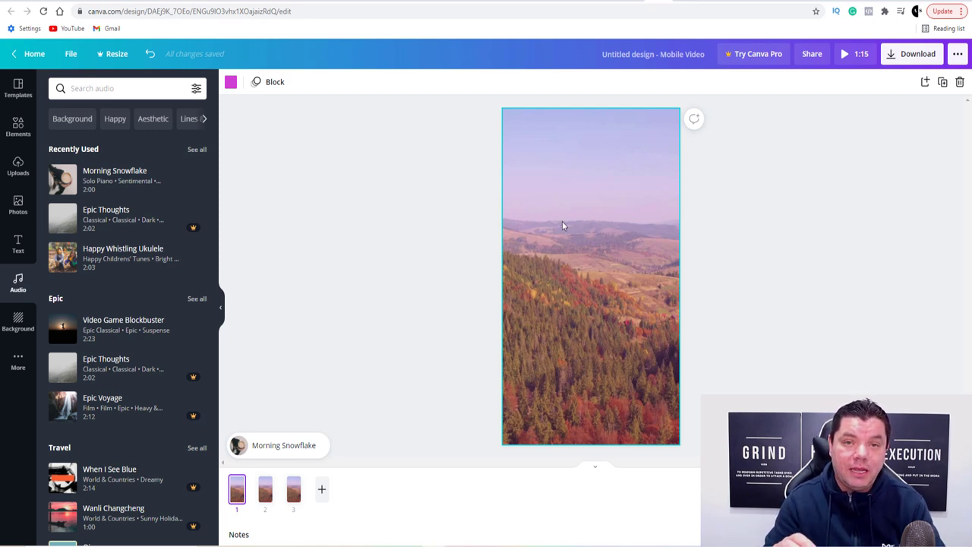
left_click(407, 336)
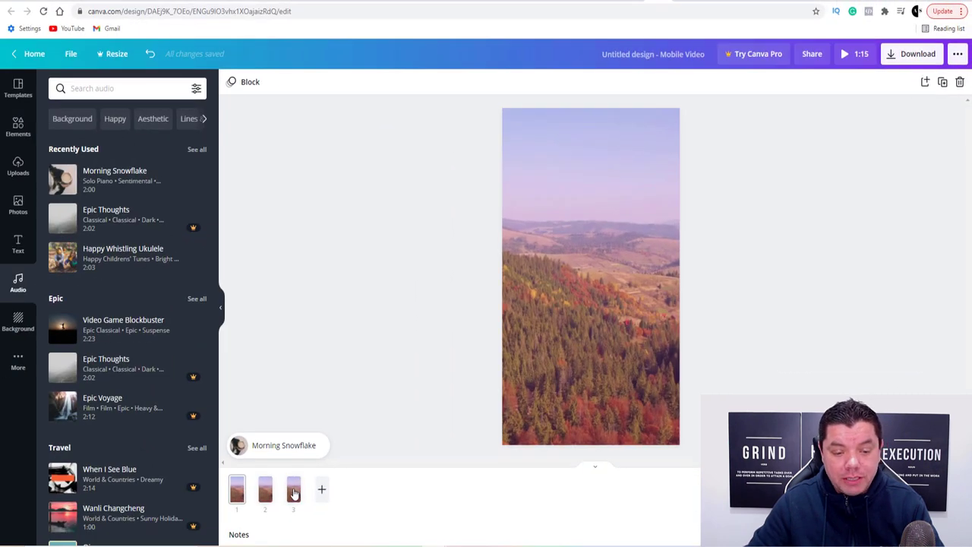
left_click(294, 493)
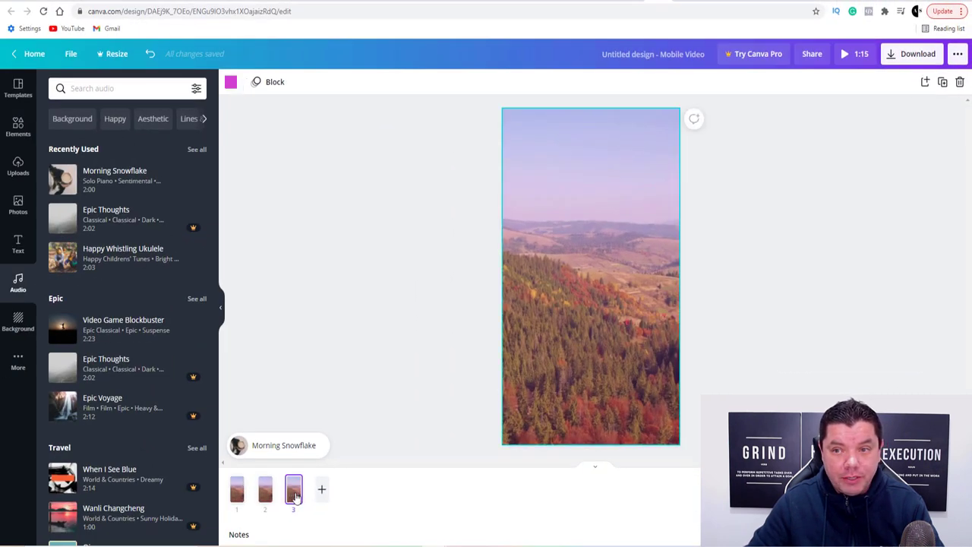
left_click(550, 369)
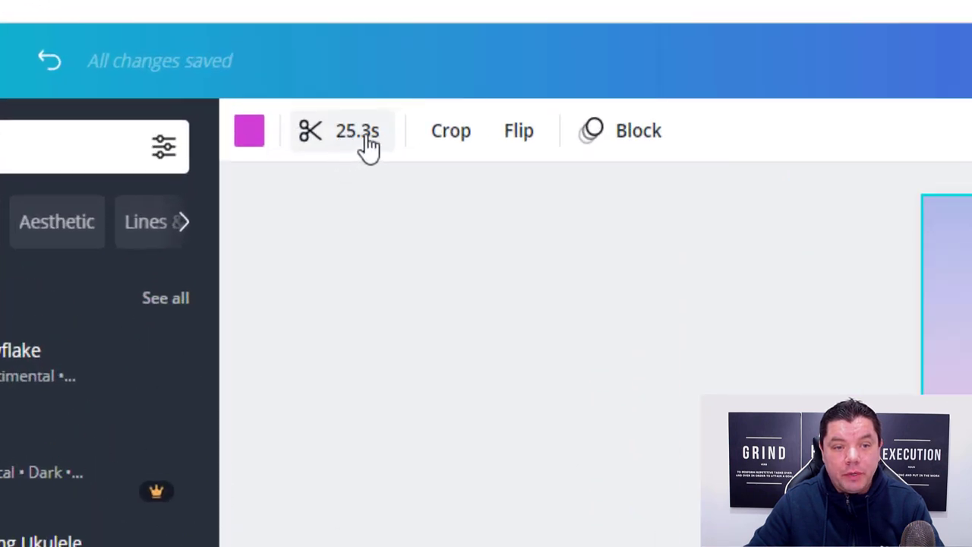
left_click(366, 138)
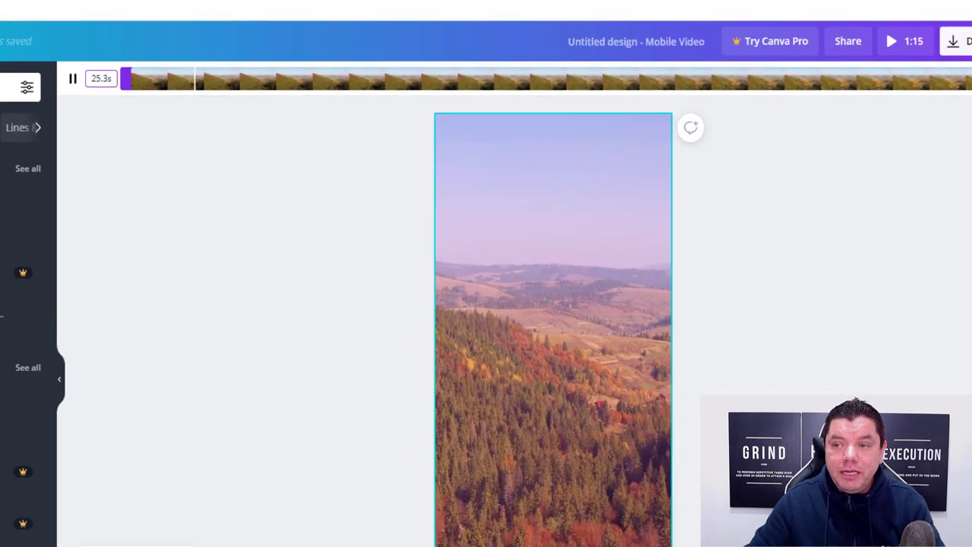
left_click_drag(913, 74, 393, 74)
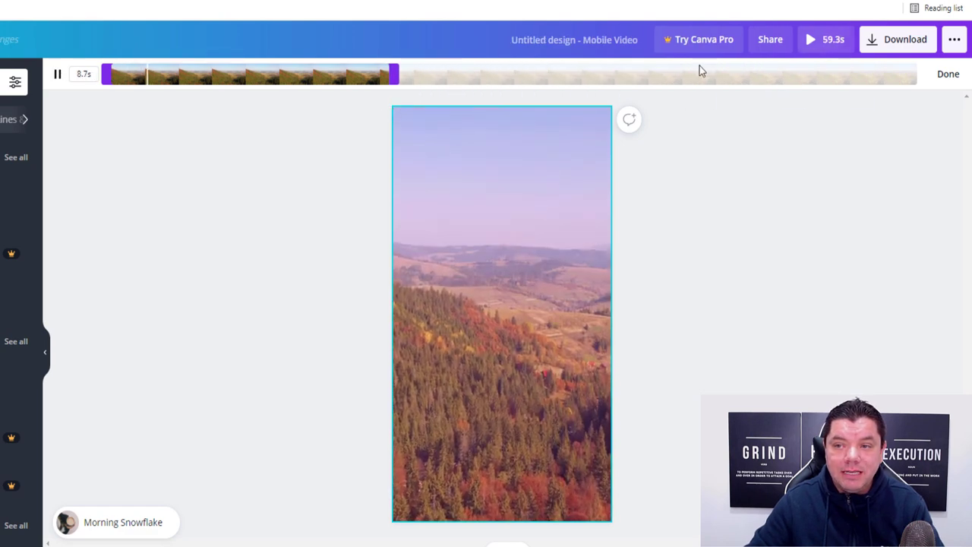
mouse_move(396, 76)
left_mouse_down()
mouse_move(427, 76)
mouse_move(411, 76)
left_mouse_up()
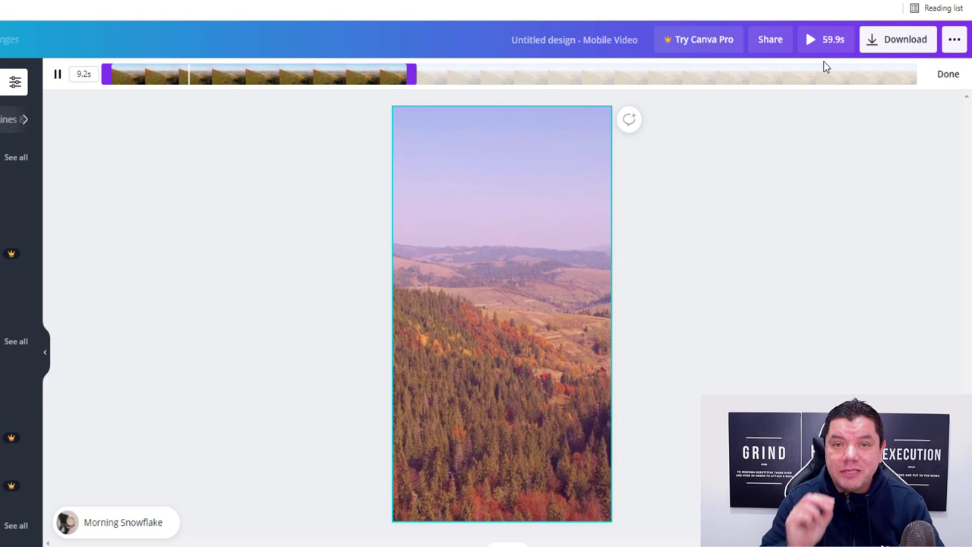
- Check the chosen relationship quote in the Google image results, return to Canva and add a heading cleared of its placeholder text to page 1
left_click(236, 241)
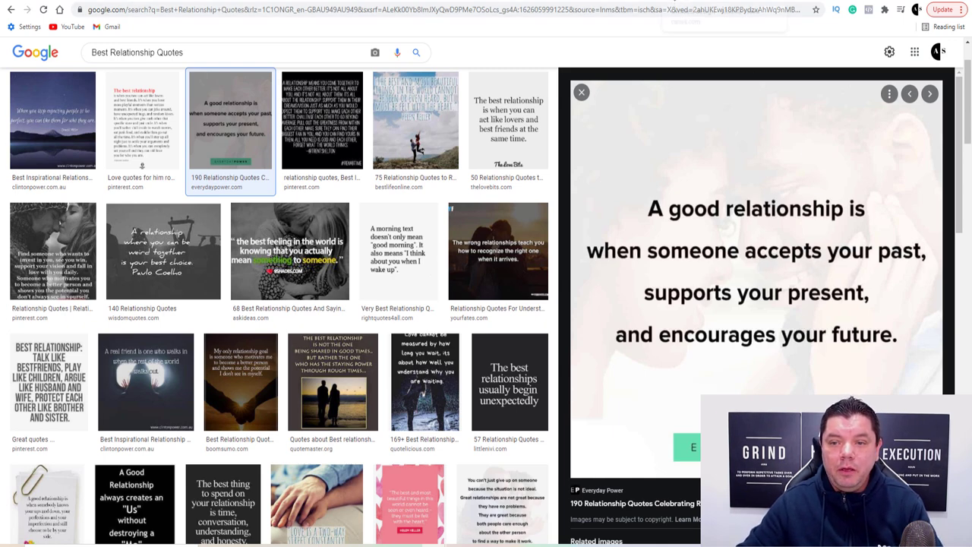
key("ctrl+Tab")
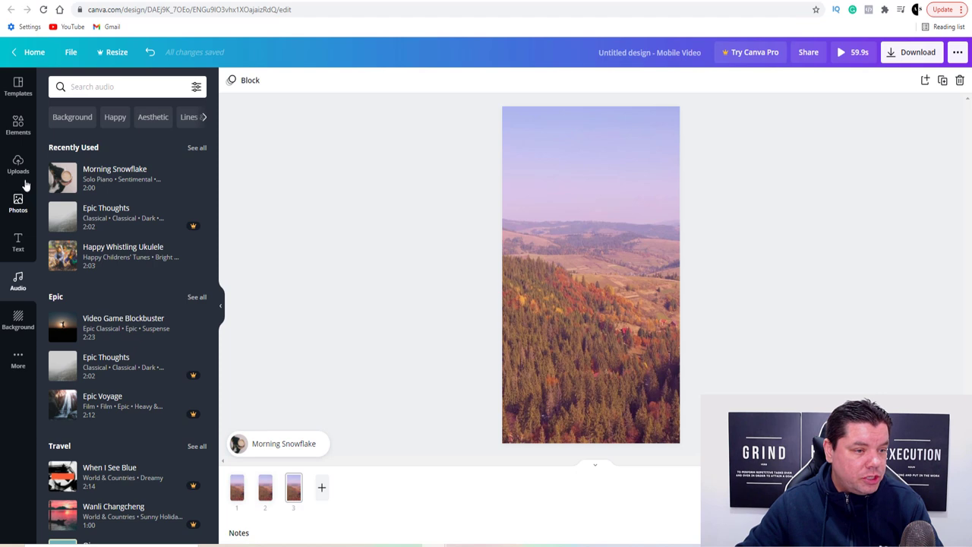
left_click(18, 245)
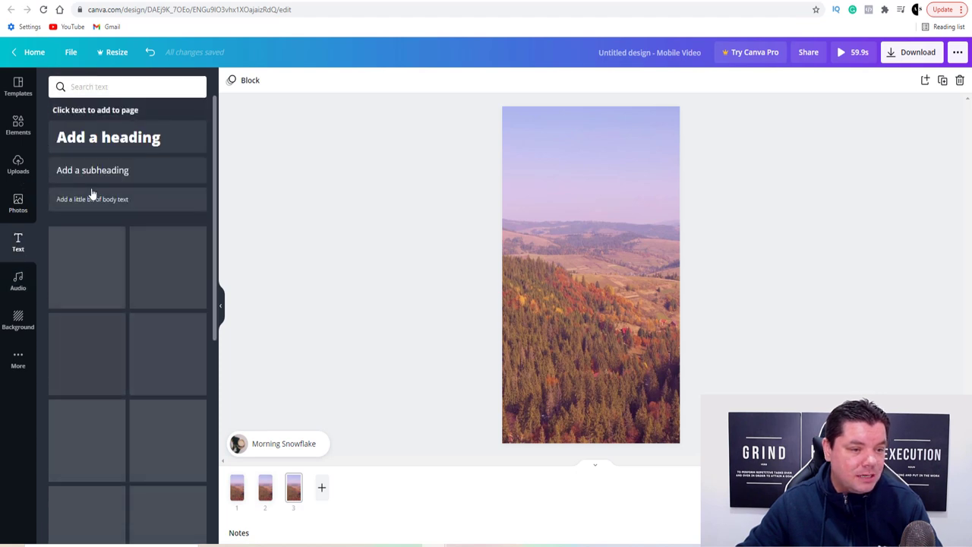
left_click(115, 133)
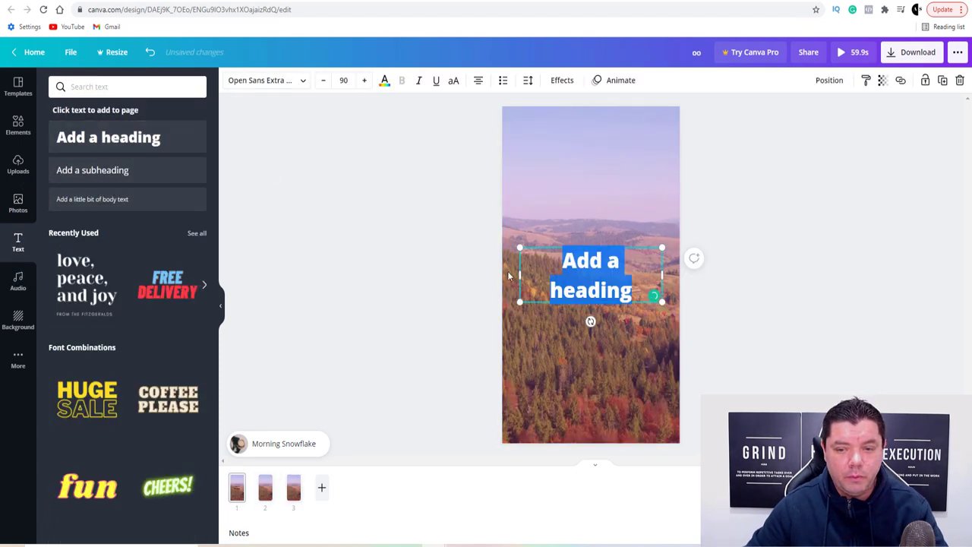
double_click(632, 290)
triple_click(629, 291)
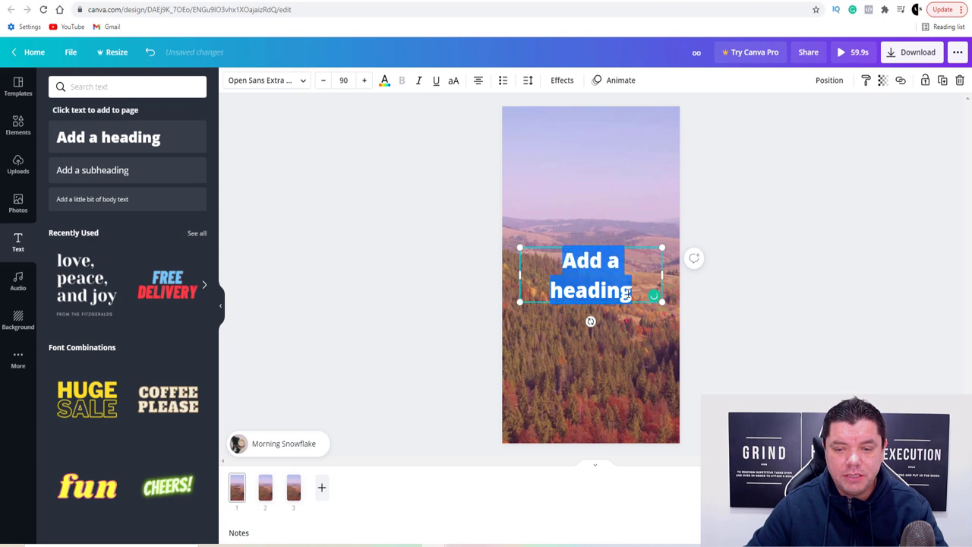
key("BackSpace")
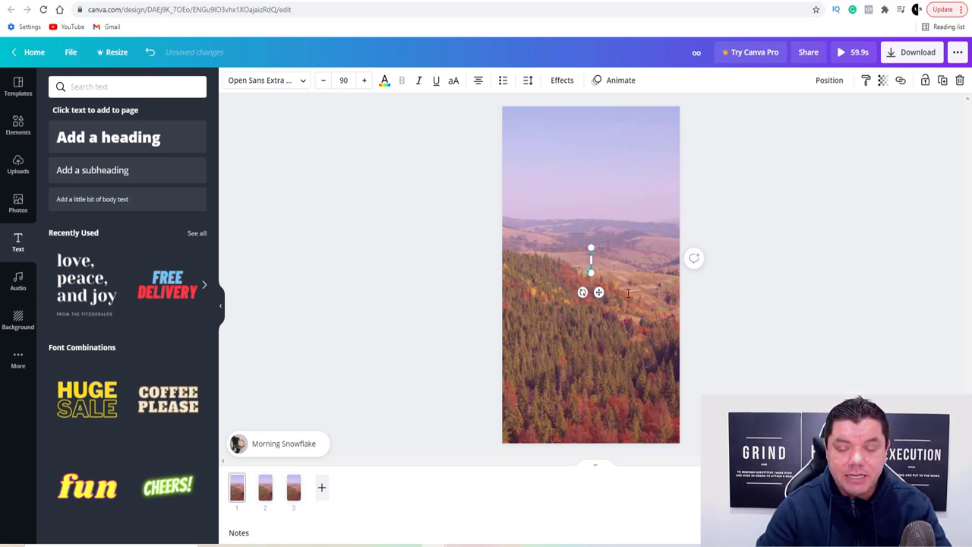
- Write "A good Relationship is.." as the heading on page 1, with a capital R in Relationship
type("A")
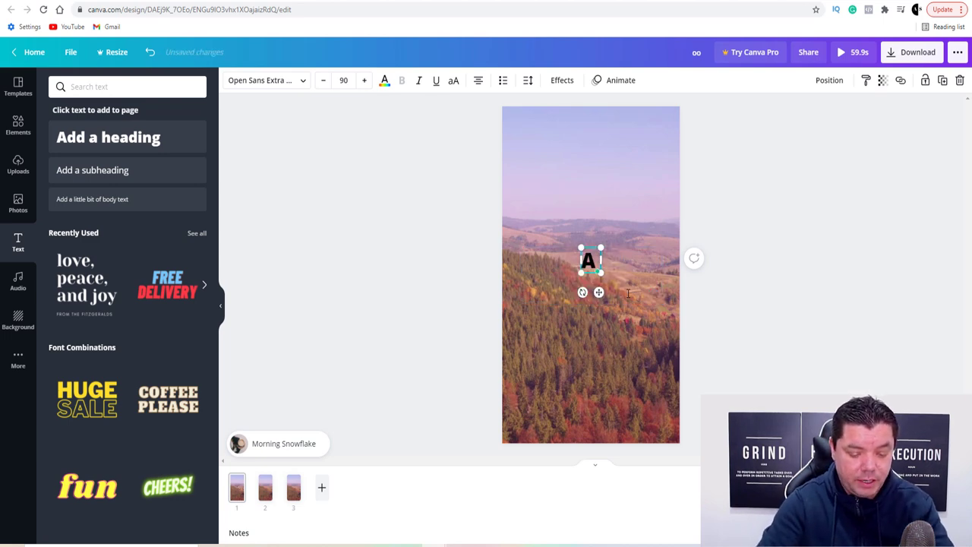
type(" good rela")
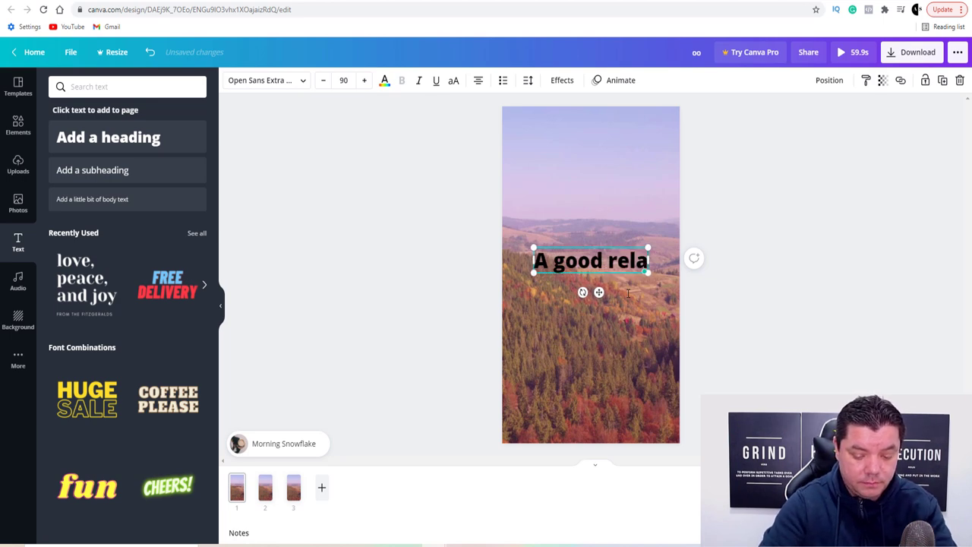
type("tionsh")
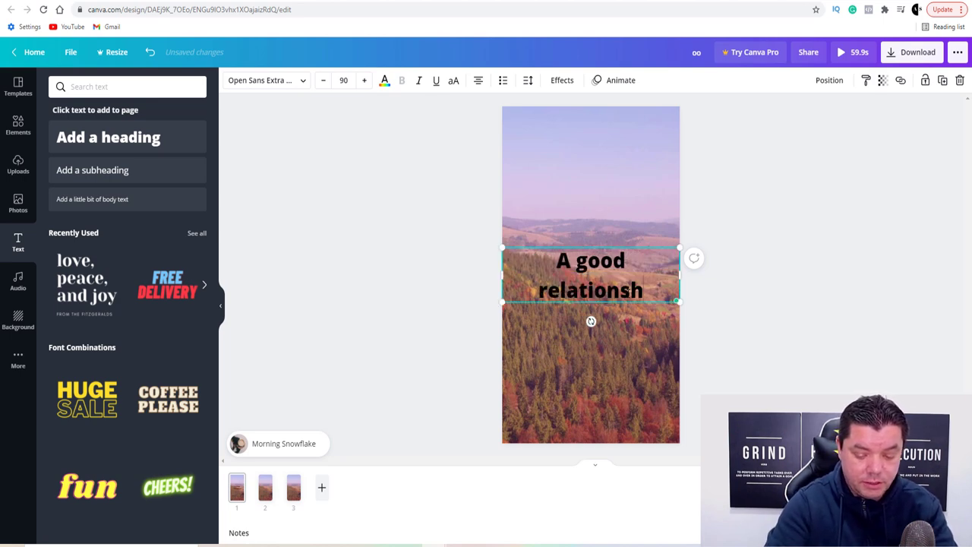
type("ip is..")
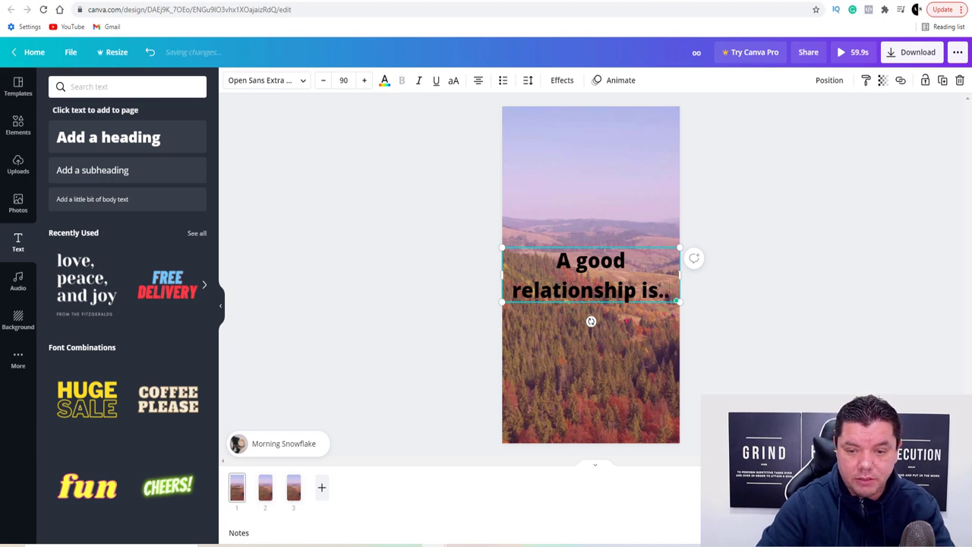
key("Home")
key("Delete")
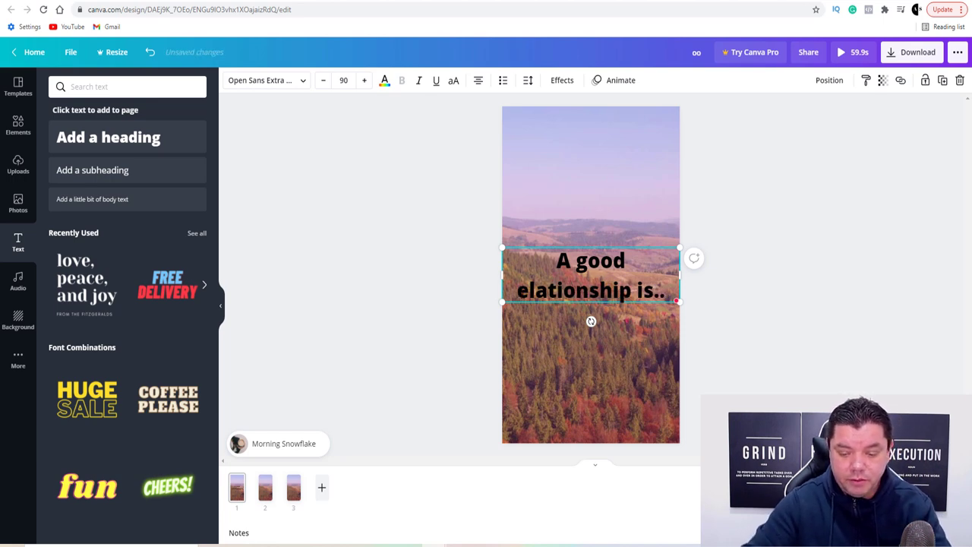
type("R")
- Change the colour of the entire page 1 heading to white
key("ctrl+a")
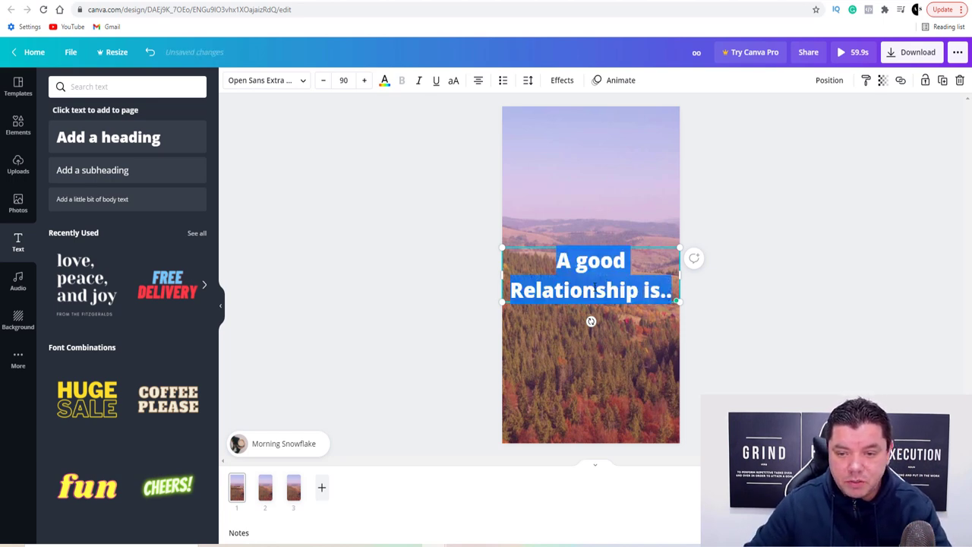
left_click(385, 79)
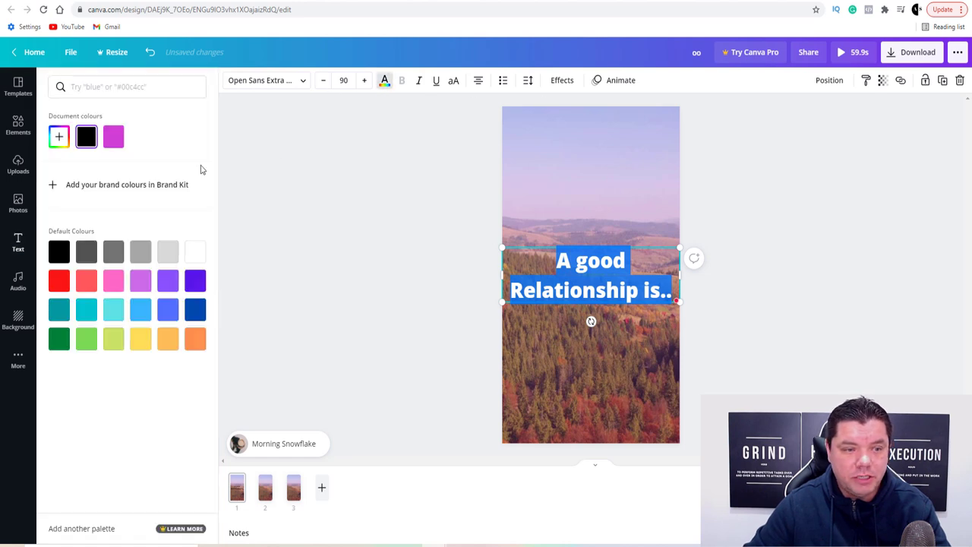
left_click(197, 250)
key("Escape")
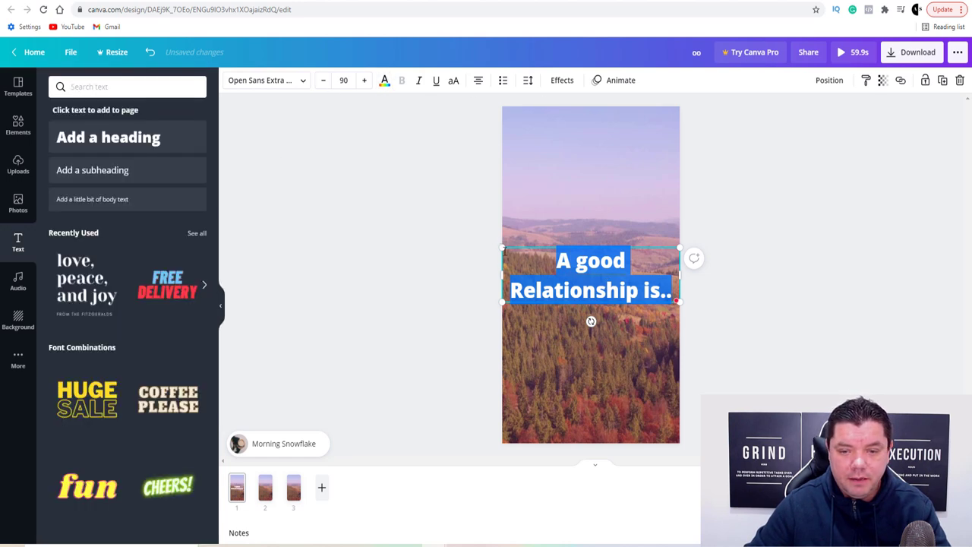
- Enlarge the page 1 heading to font size 109, wrap it onto three lines, and centre it over the sky near the page top
left_click_drag(491, 232, 406, 214)
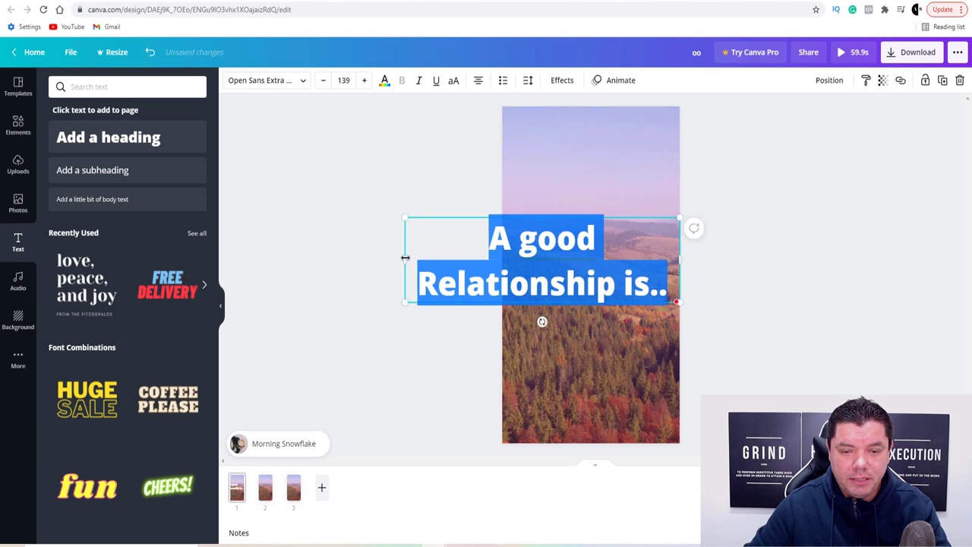
left_click_drag(405, 261, 470, 279)
left_click_drag(466, 343, 512, 319)
left_click(764, 336)
left_click_drag(647, 306, 636, 212)
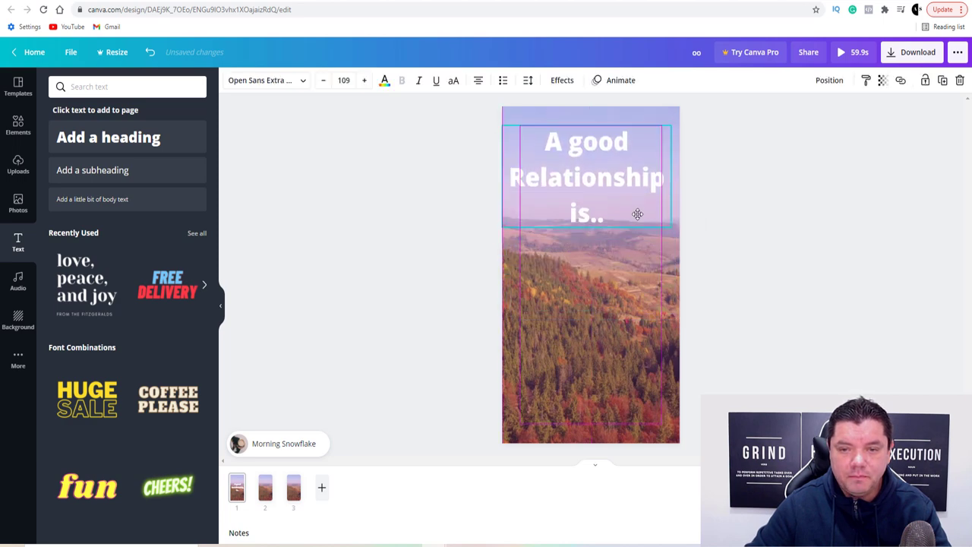
left_click(780, 241)
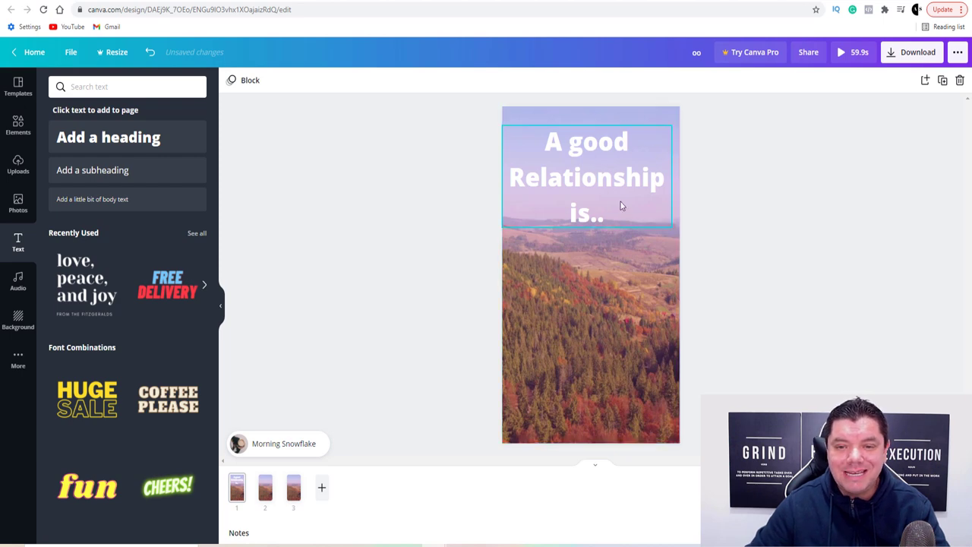
left_click_drag(621, 205, 625, 210)
left_click(703, 289)
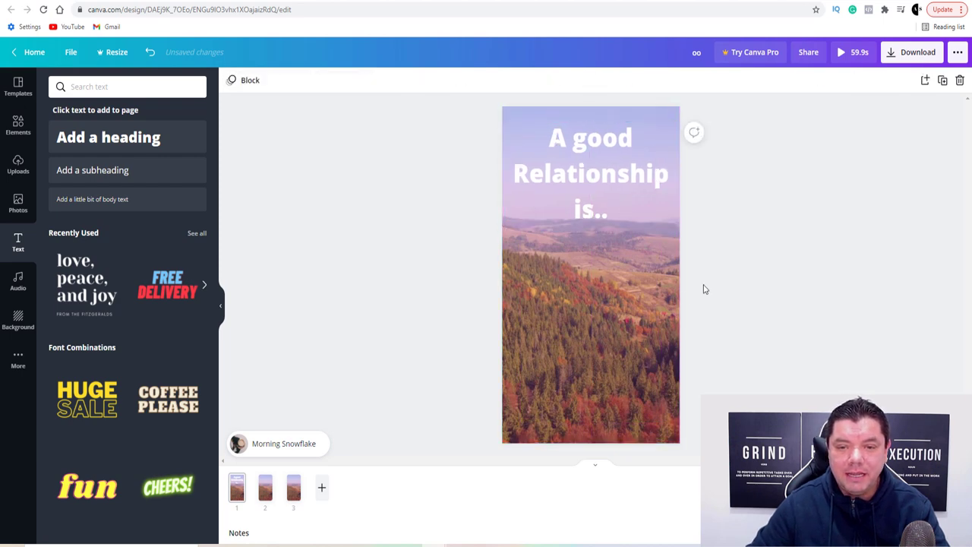
- On page 2, add a heading over the sky reading "When Some accepts your past" and adjust its size, checking the source quote for the wording
left_click(273, 490)
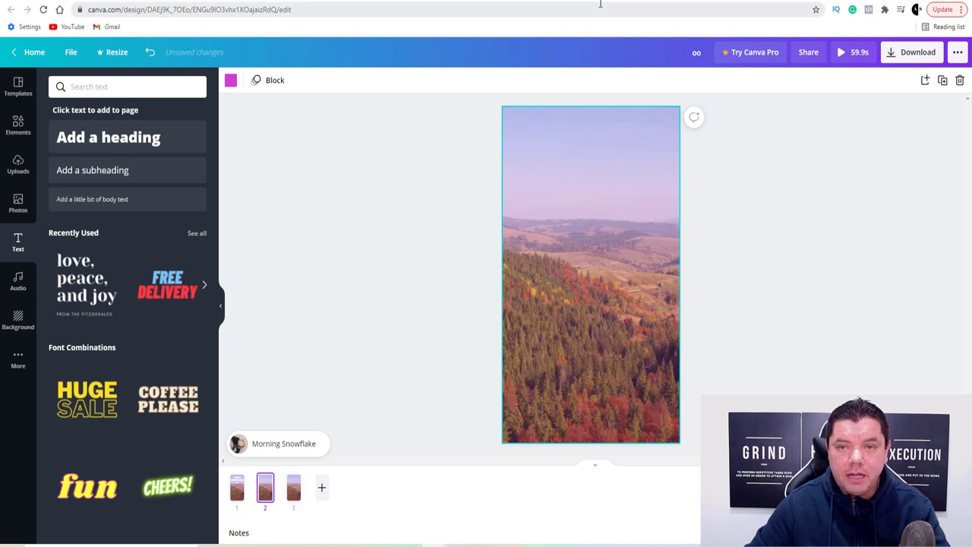
key("ctrl+Tab")
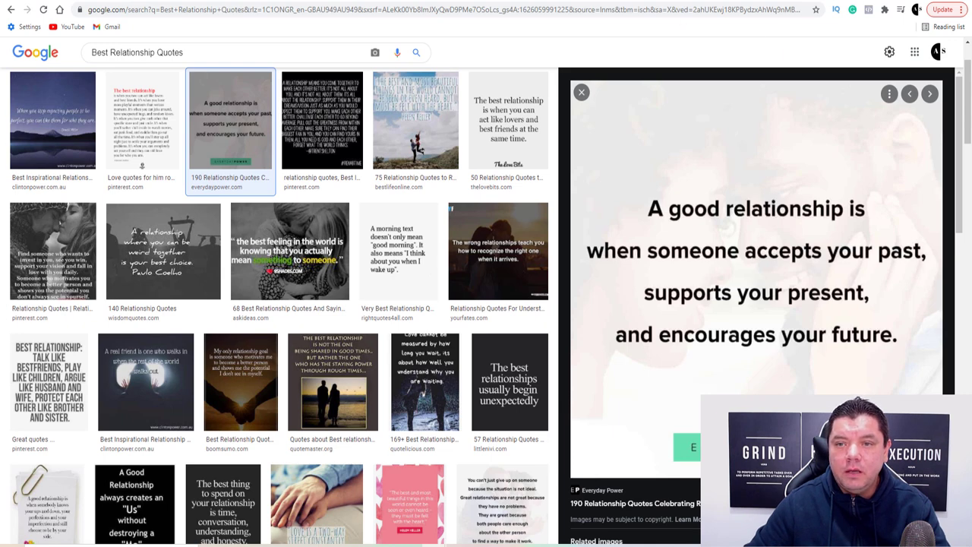
key("ctrl+shift+Tab")
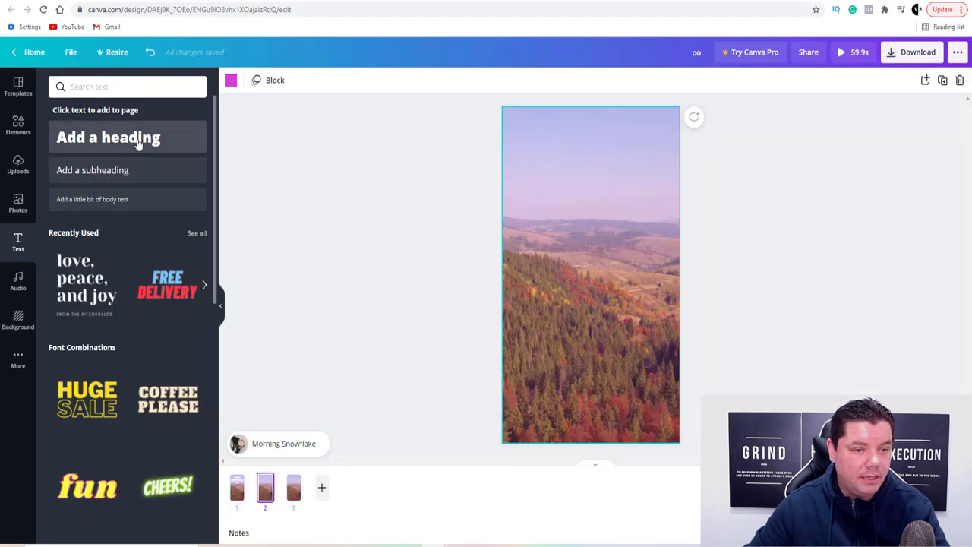
left_click(108, 137)
left_click_drag(606, 293, 606, 191)
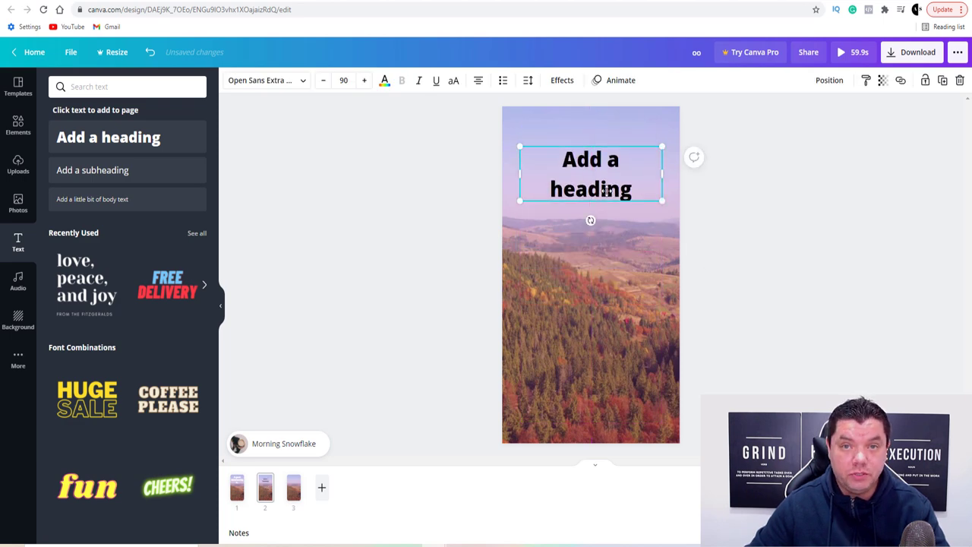
type("When Some accepts your past")
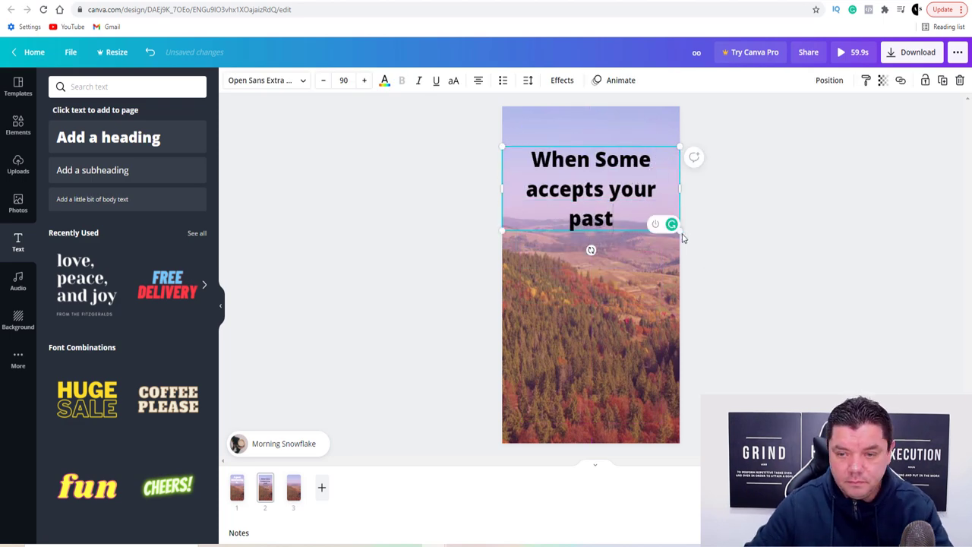
left_click_drag(503, 233, 491, 242)
key("ctrl+z")
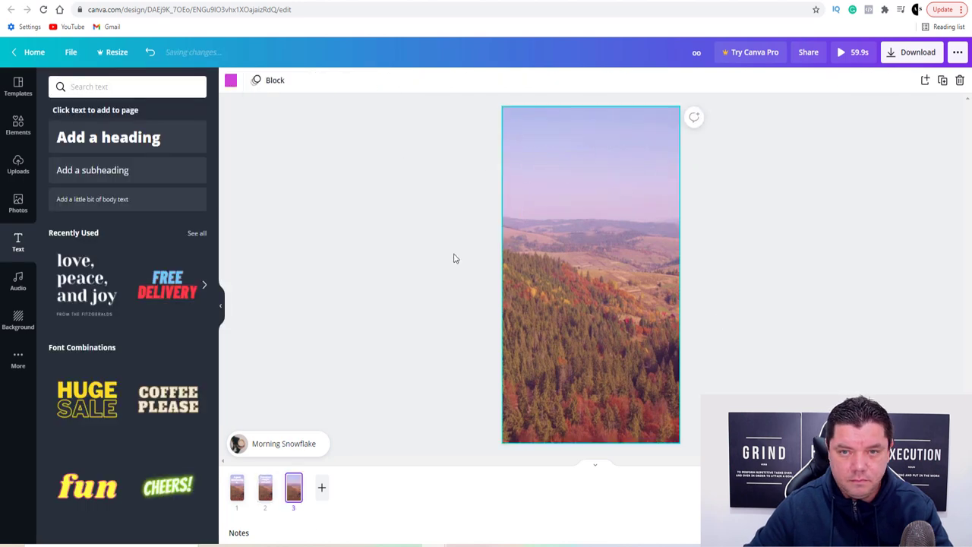
- On page 3, write "Supports your Present," as a white heading near the top of the page
left_click(735, 2)
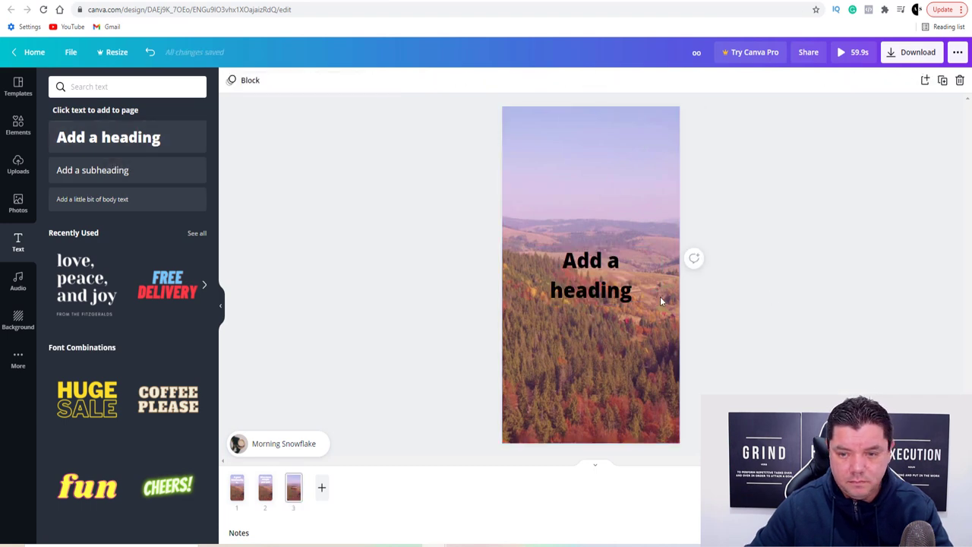
left_click(628, 160)
type("Supports")
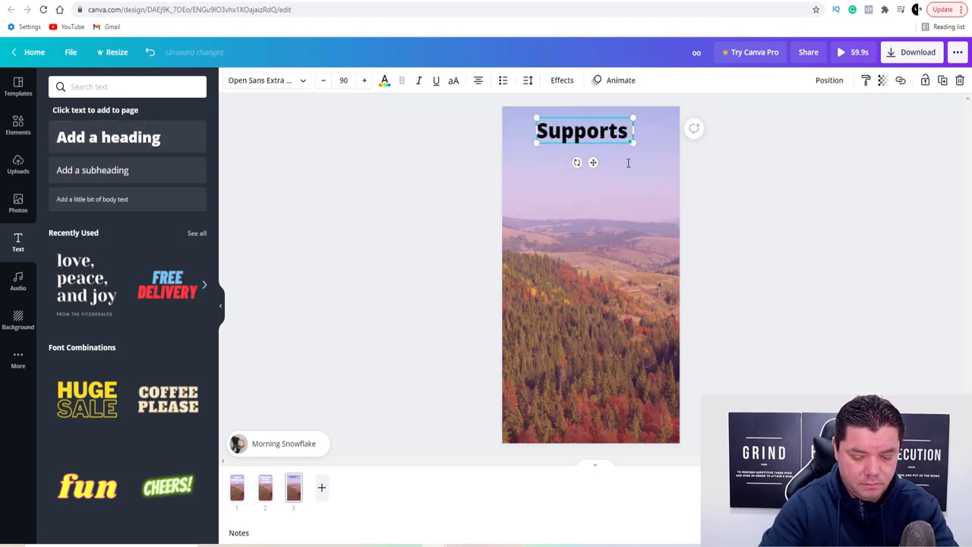
type(" your Present,")
left_click(679, 190)
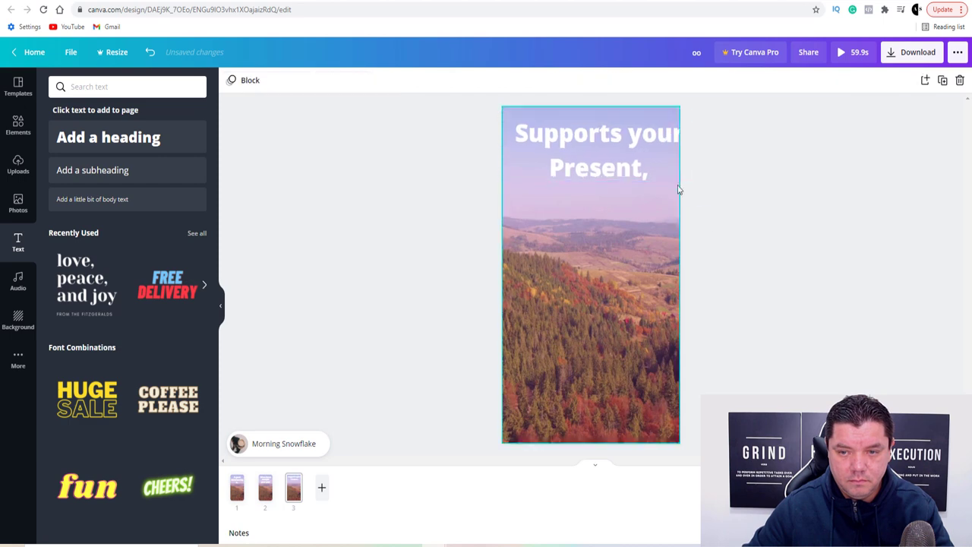
- Add a second heading below it on page 3 reading "and encourages your future.." and colour it white
key("t")
key("Escape")
key("ctrl+Tab")
key("ctrl+Tab")
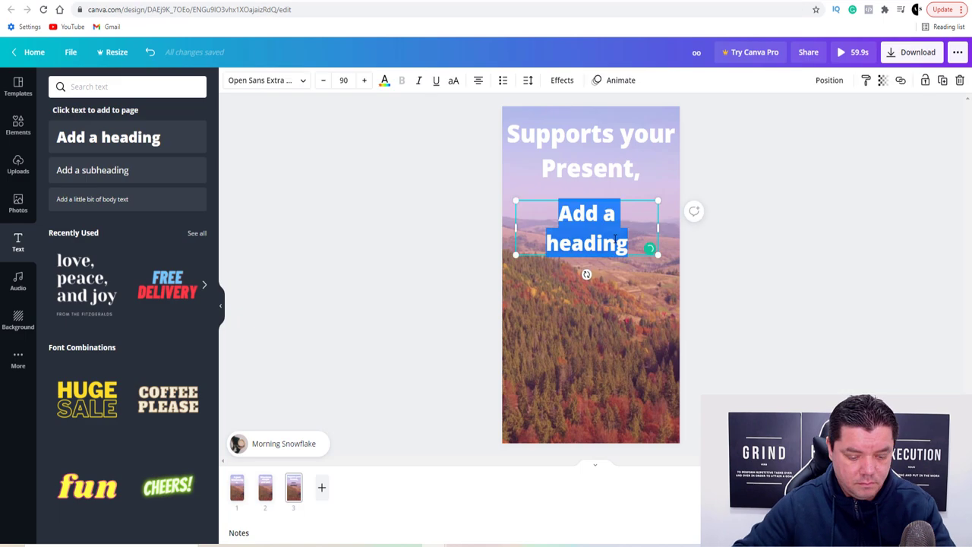
type("and encourages your future..")
key("ctrl+a")
left_click(385, 80)
left_click(195, 251)
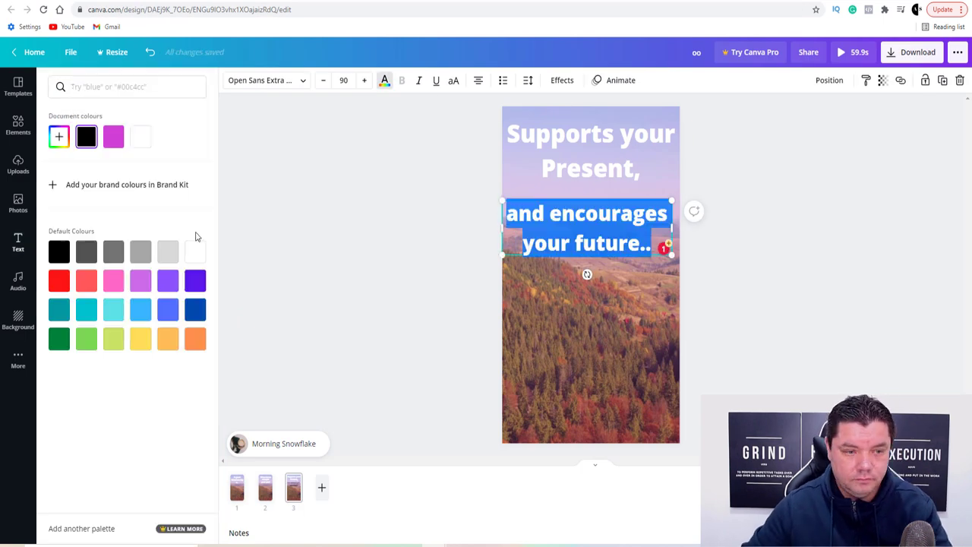
- Enlarge the "and encourages your future.." heading, wrap it onto four lines, and place it in the middle of page 3
key("Escape")
left_click_drag(502, 227, 505, 237)
left_click(727, 336)
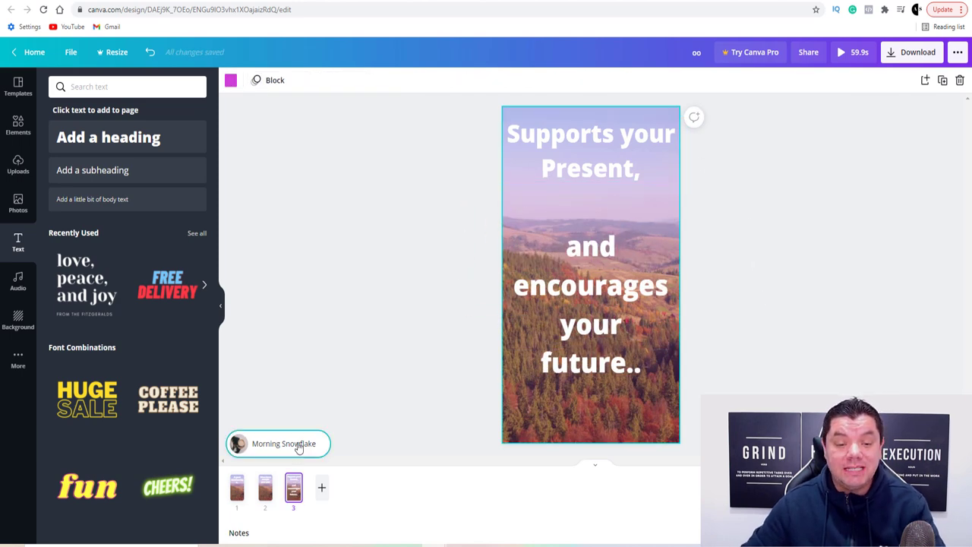
- Review the quote text on pages 1 to 3, and select the Morning Snowflake audio track for the design
left_click(238, 487)
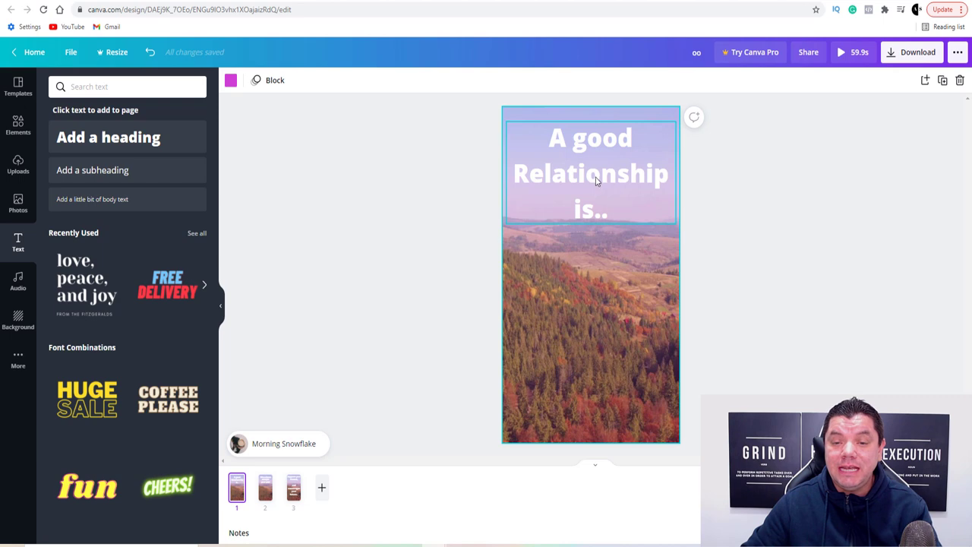
left_click(265, 487)
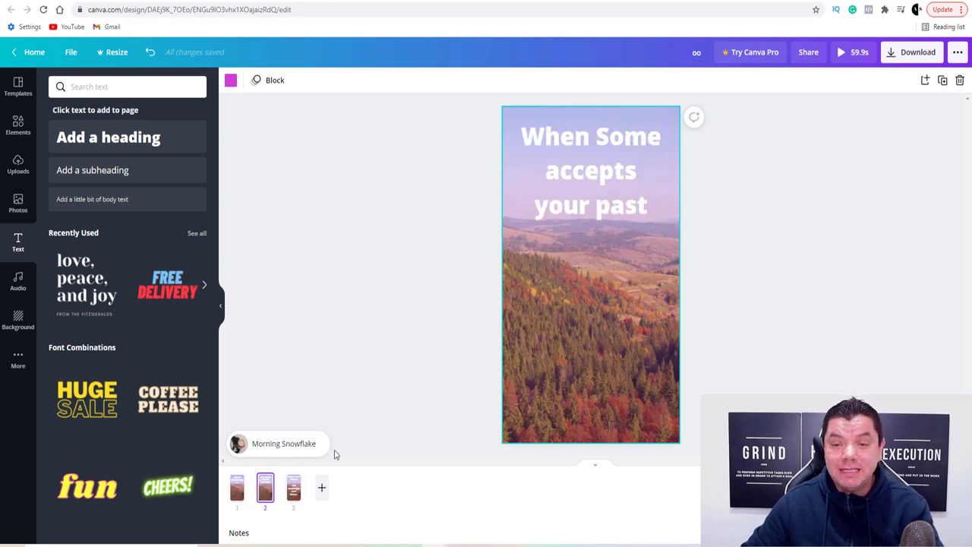
left_click(296, 492)
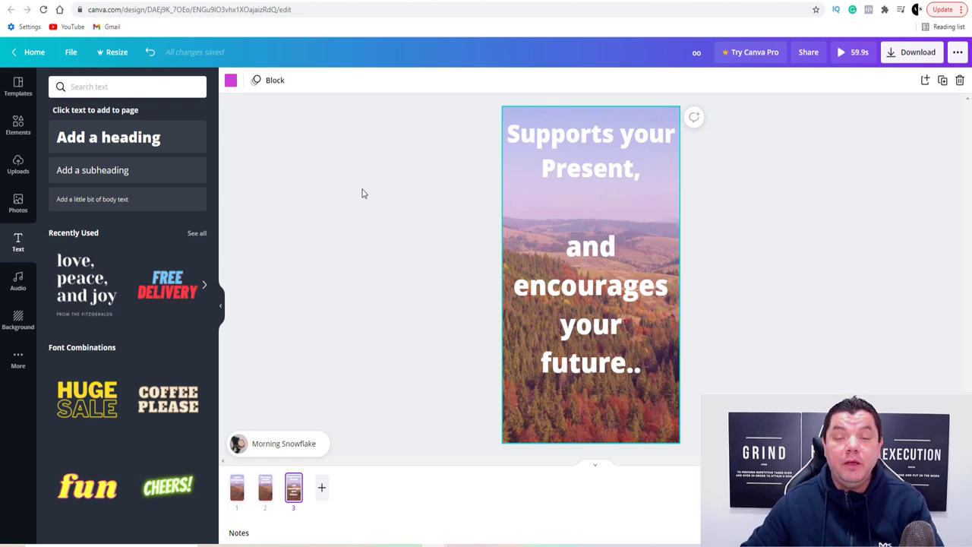
left_click(19, 281)
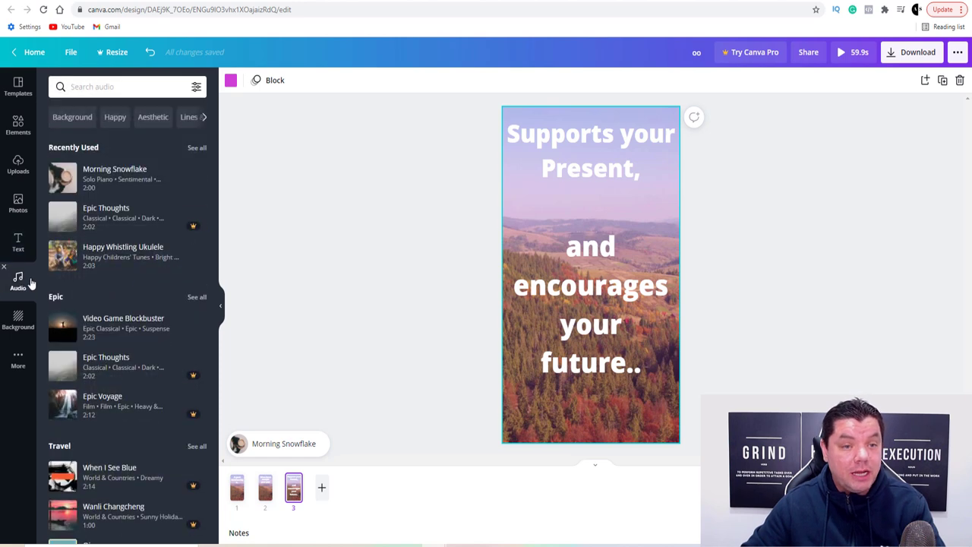
left_click(110, 182)
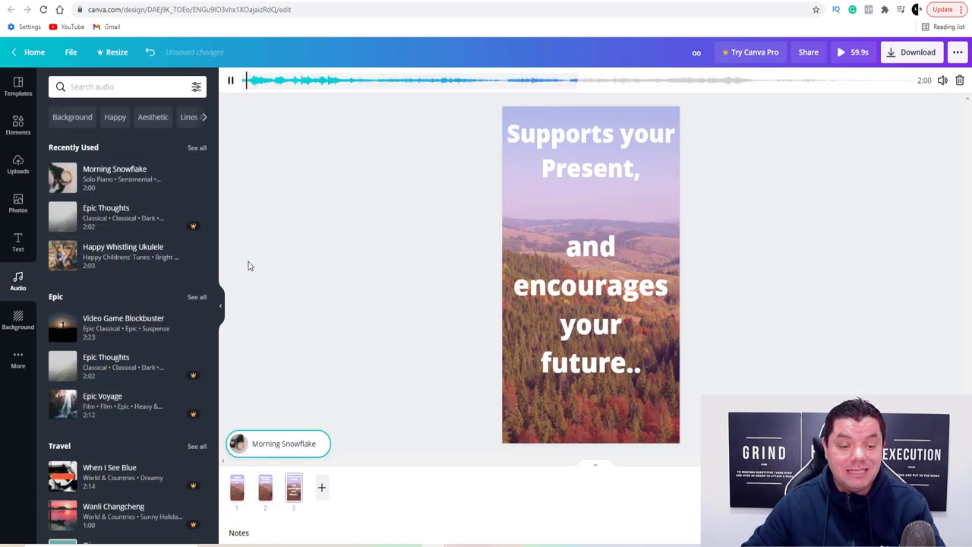
- Stop the audio playback, preview the whole reel with sound, skipping through all three pages, and close the preview
left_click(231, 81)
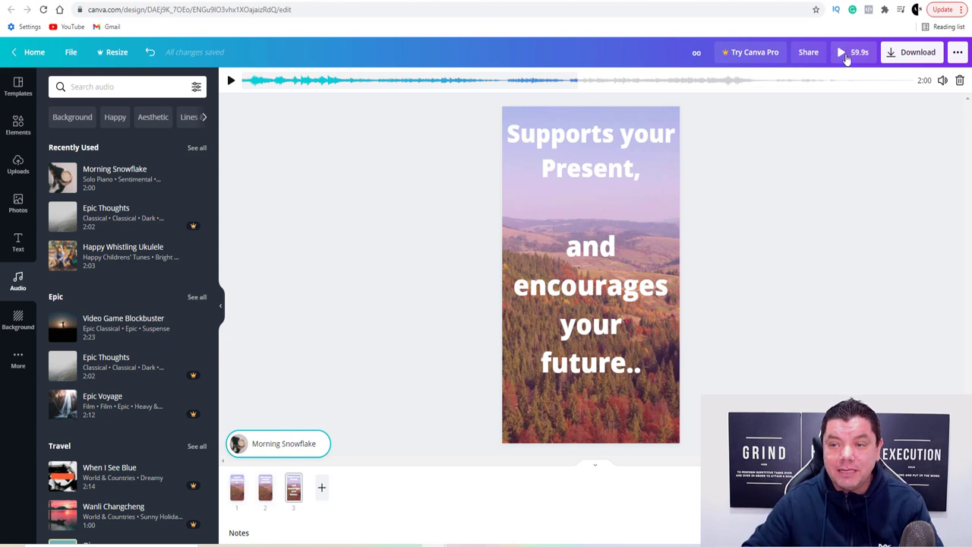
left_click(844, 54)
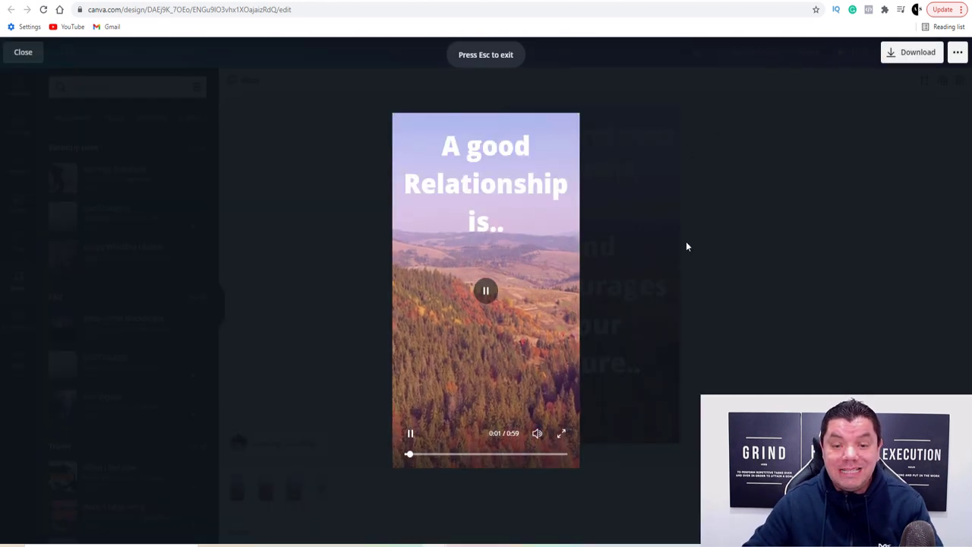
left_click(537, 435)
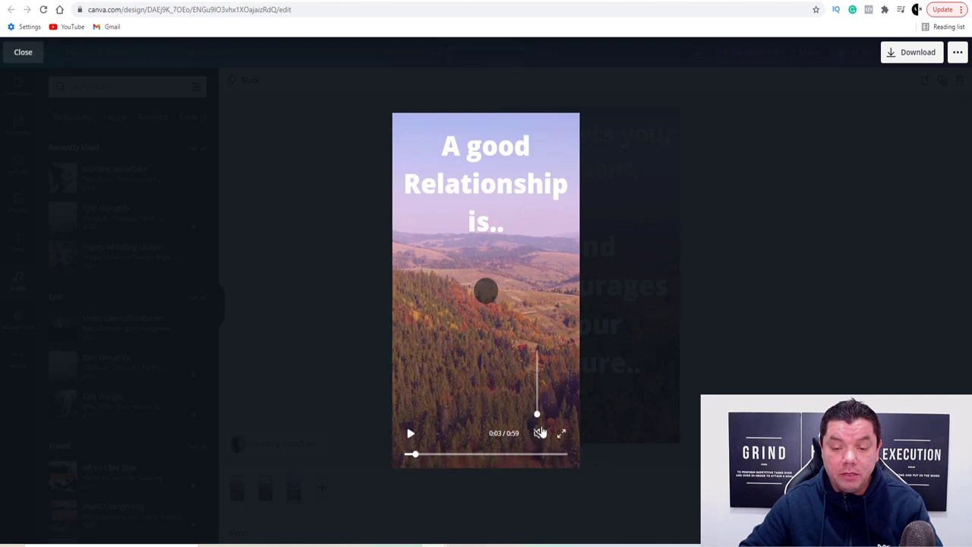
left_click_drag(537, 414, 537, 392)
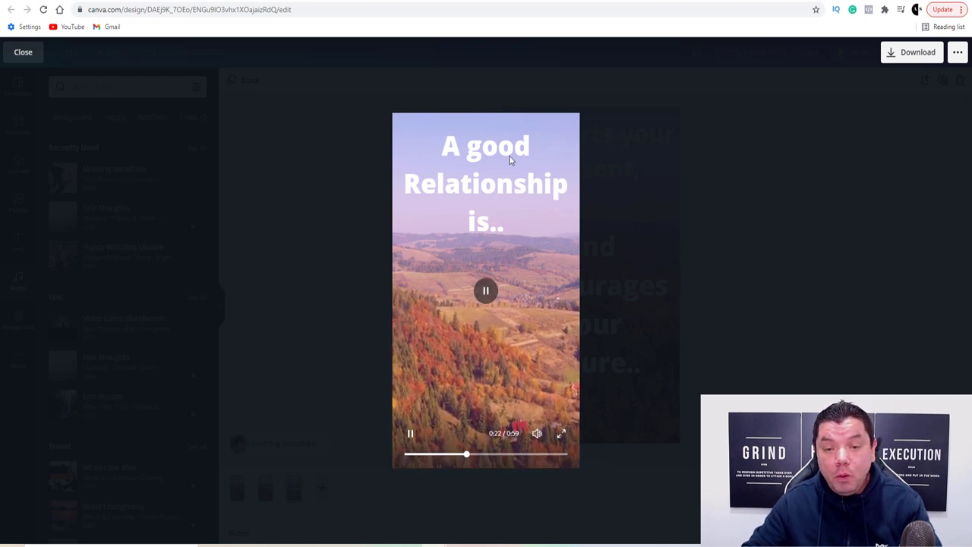
left_click(488, 456)
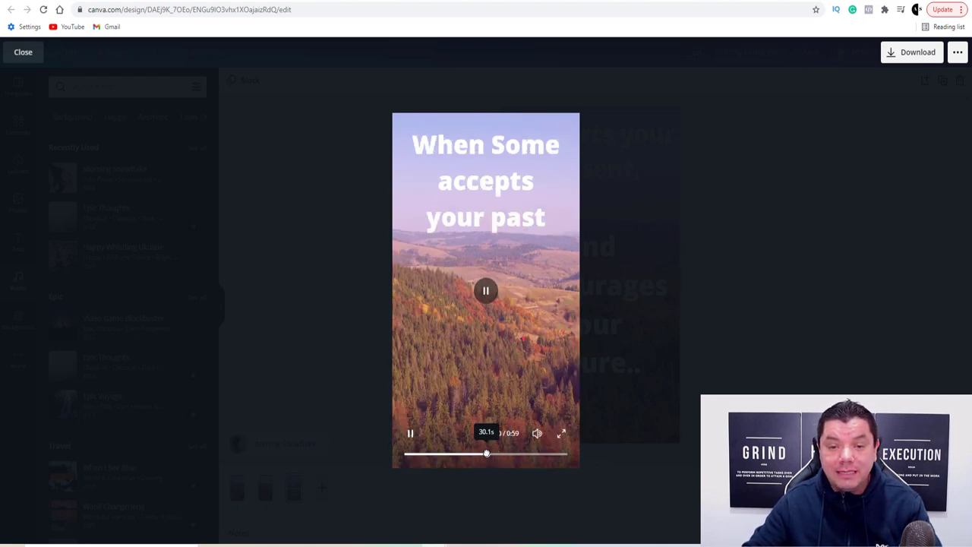
left_click(530, 454)
left_click(548, 454)
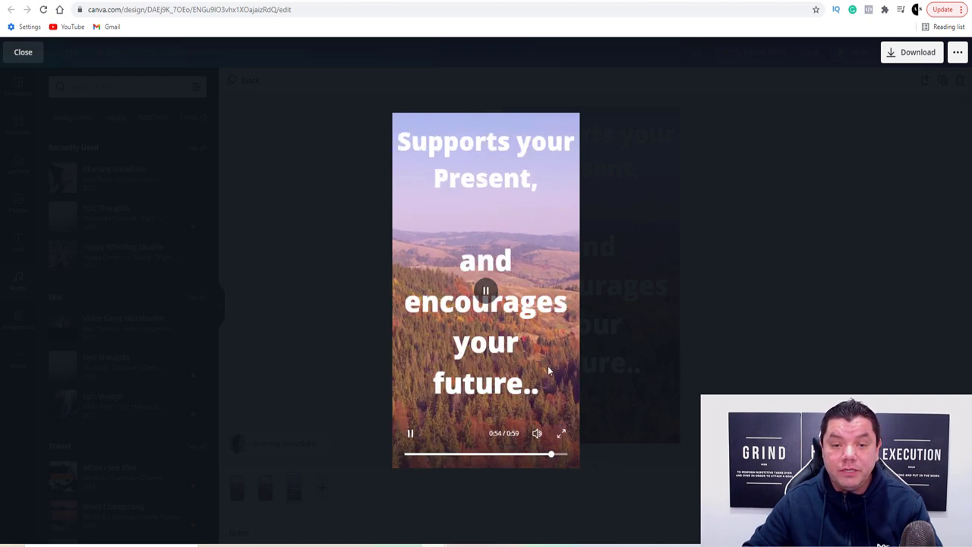
left_click(684, 219)
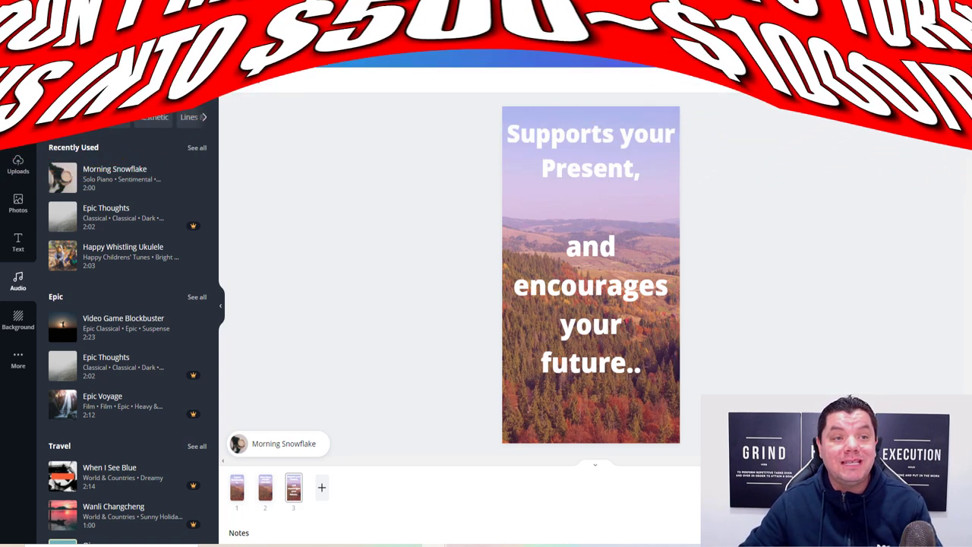
- Switch to the Linktree admin page and add four new blank links
left_click(141, 3)
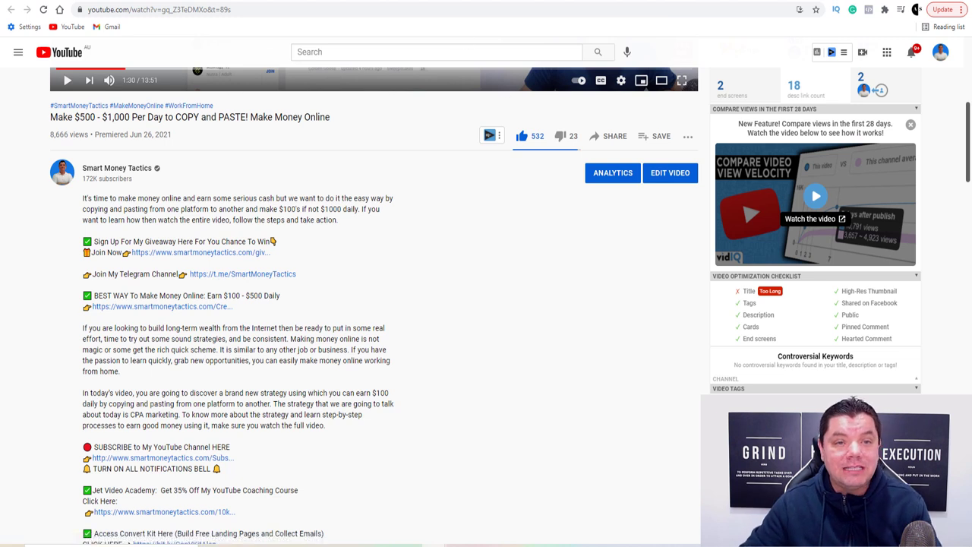
left_click(257, 2)
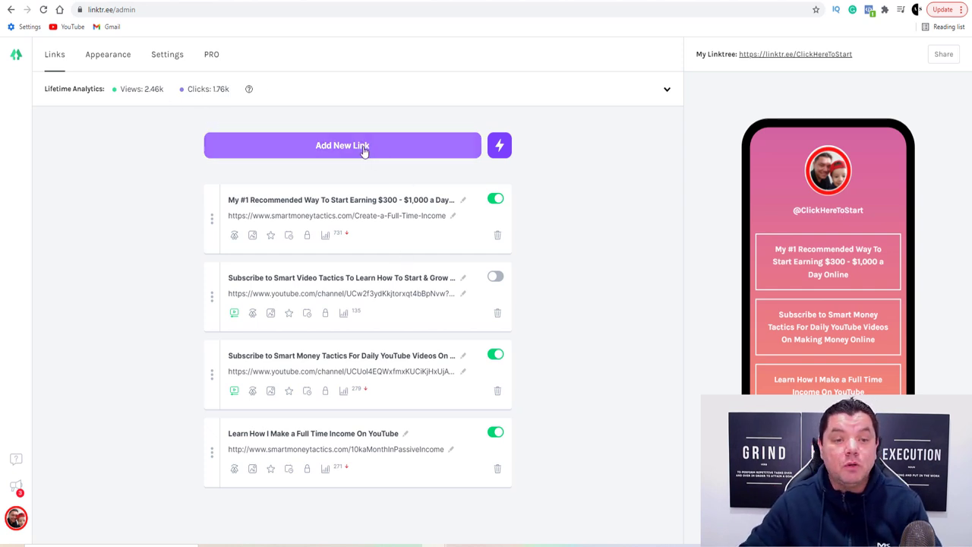
left_click(335, 150)
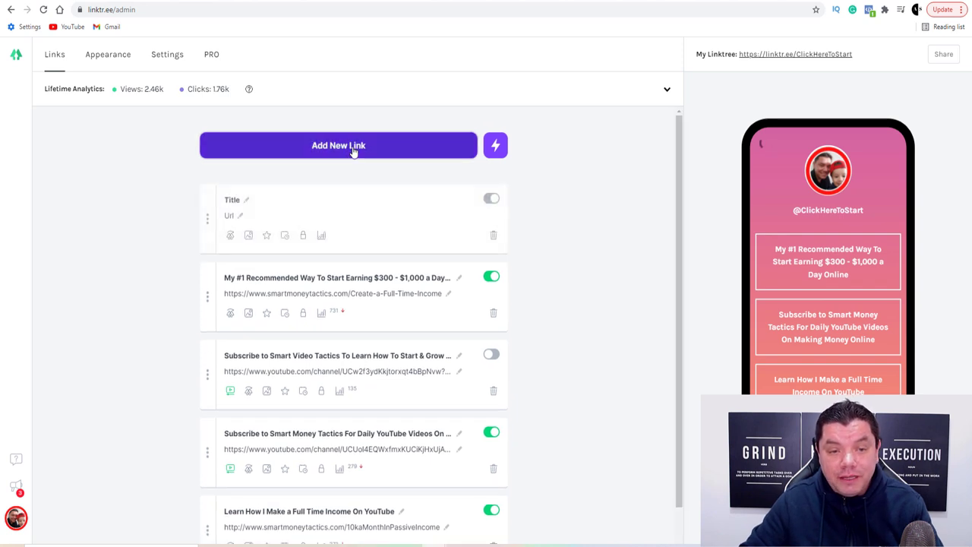
left_click(354, 148)
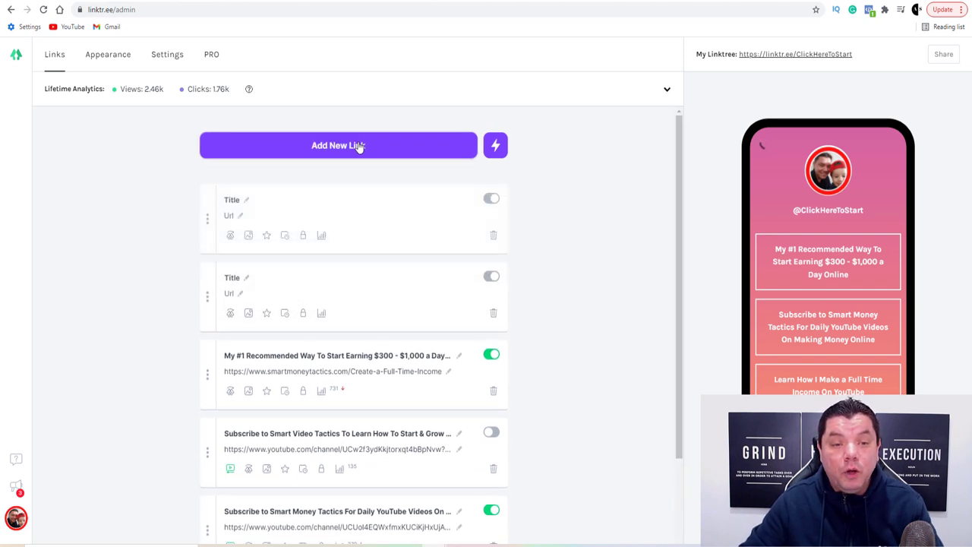
left_click(359, 147)
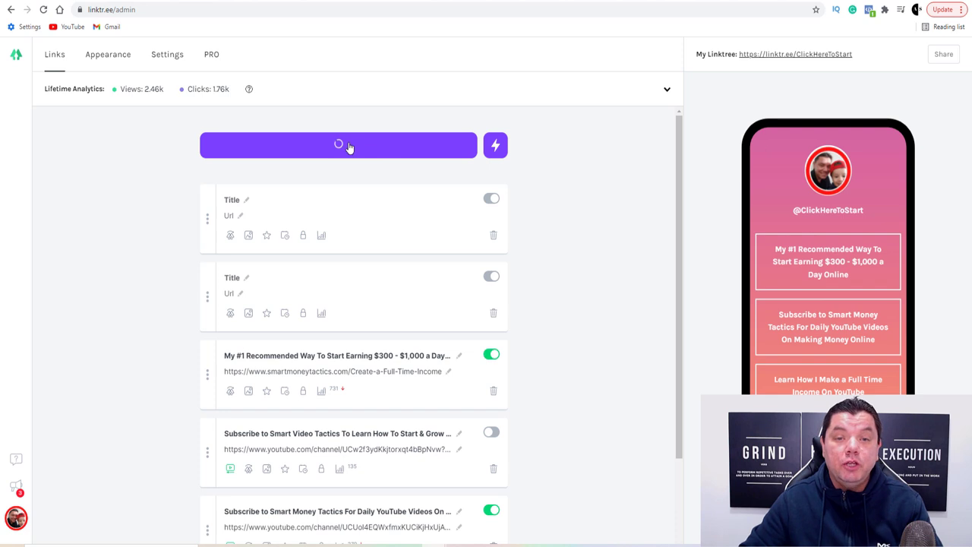
left_click(352, 147)
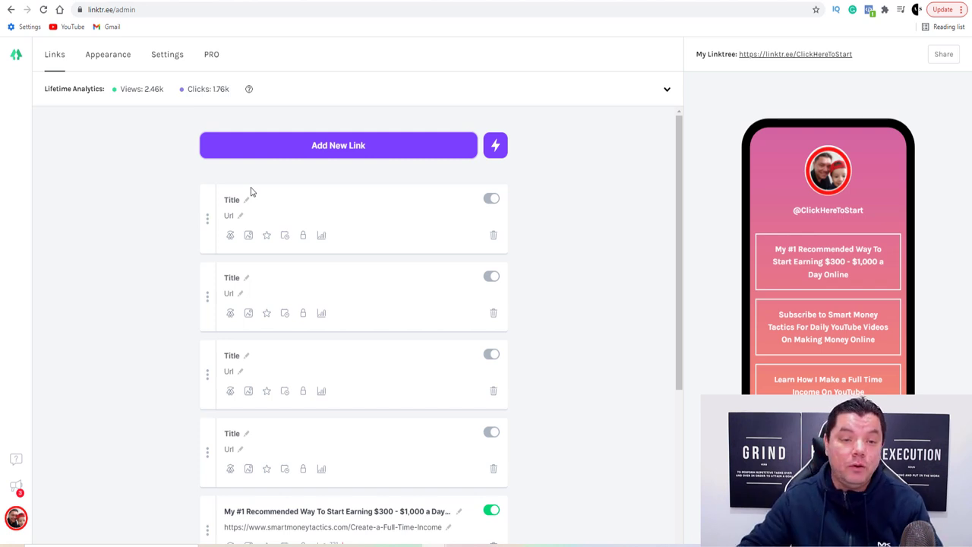
- Title three of the new blank links "TikTok", "Insta" and "YouTube"
left_click(240, 278)
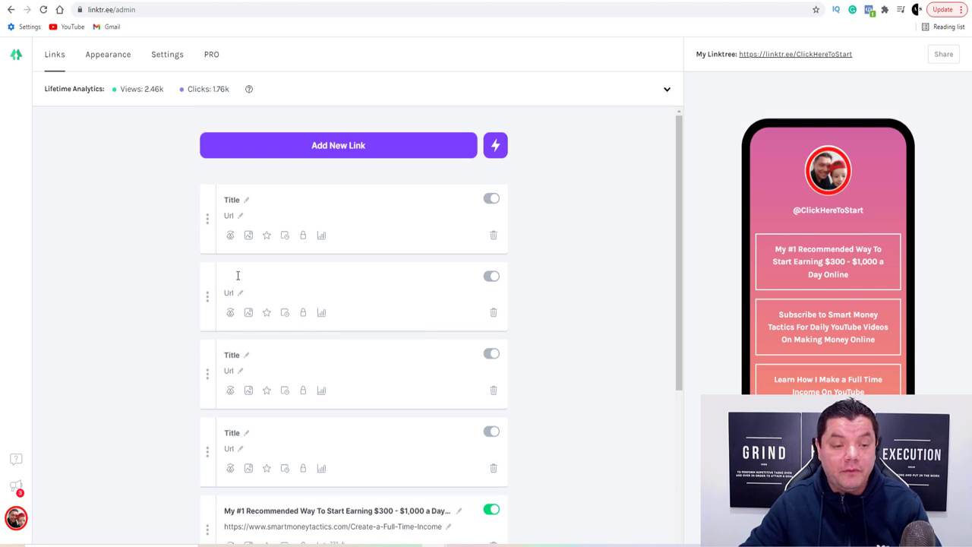
type("Tik")
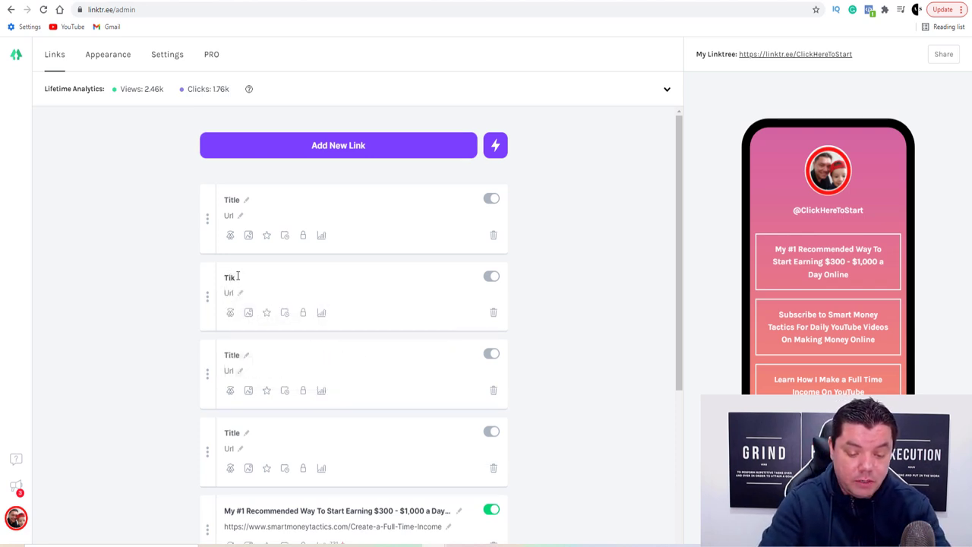
type("Tok")
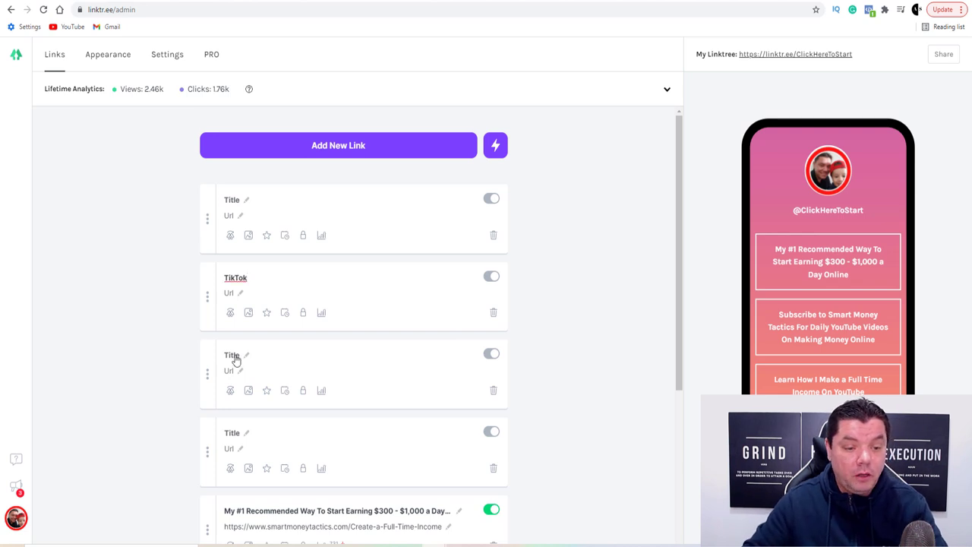
left_click(234, 357)
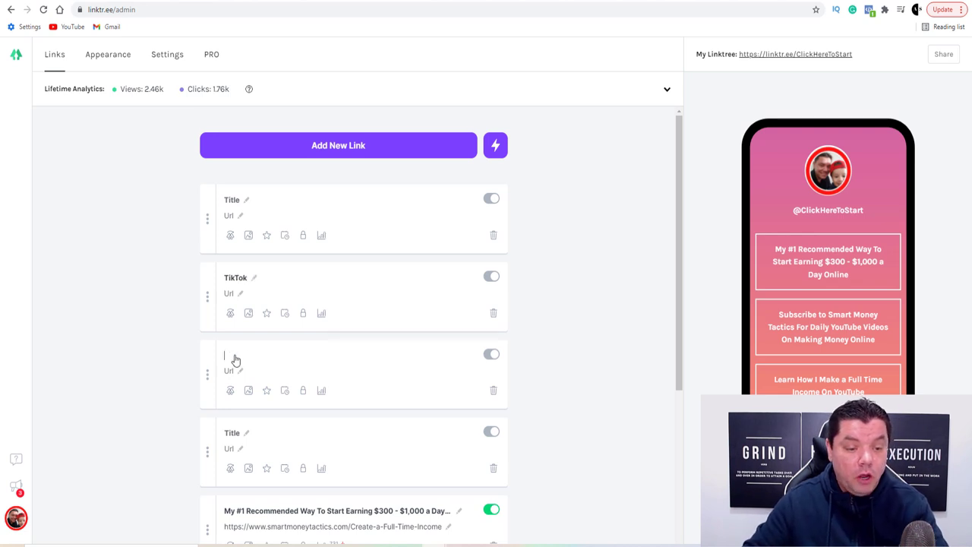
type("Insta")
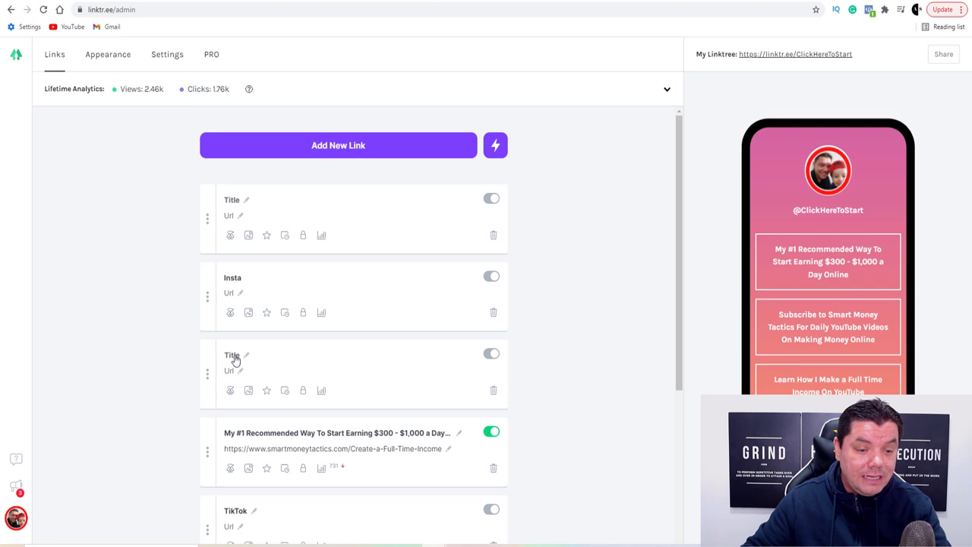
left_click(235, 359)
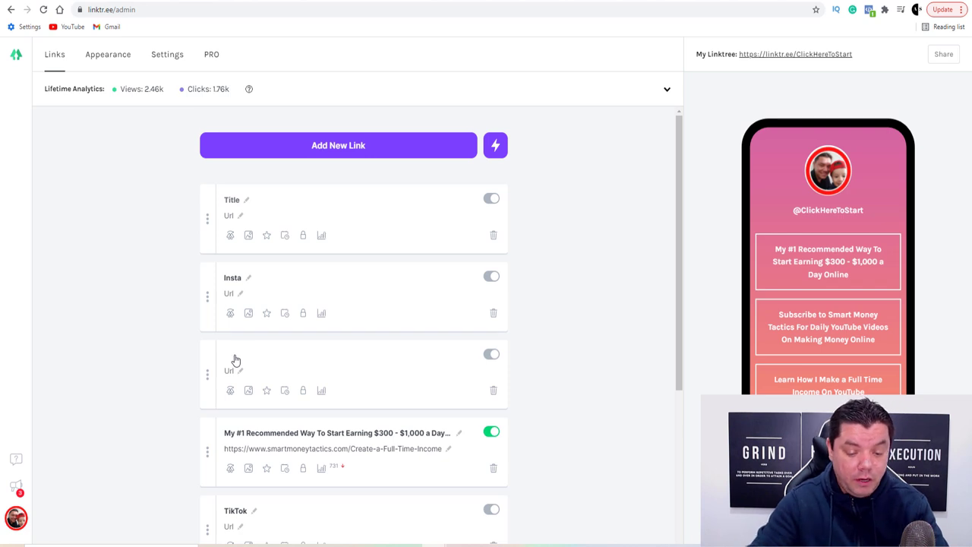
type("YouTube")
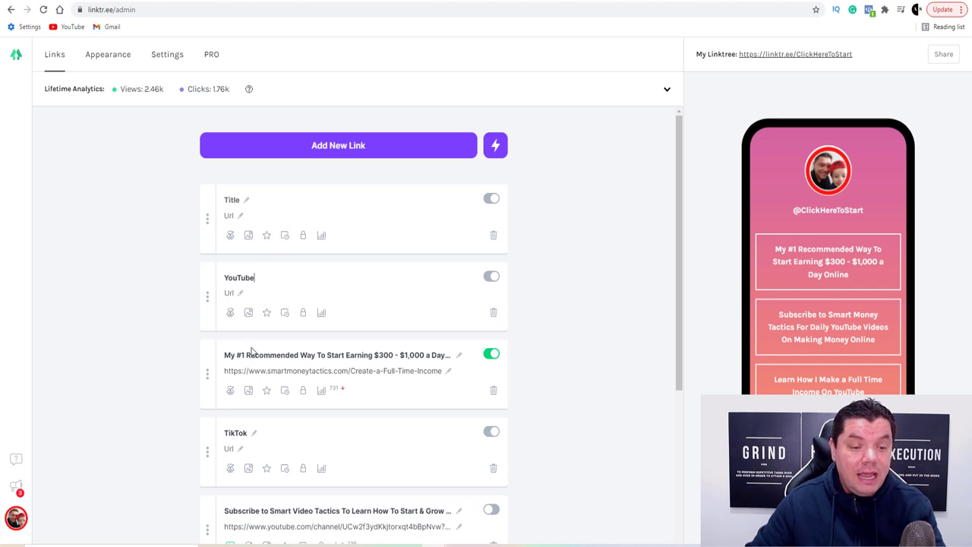
scroll(256, 351, "down", 2)
scroll(306, 343, "up", 2)
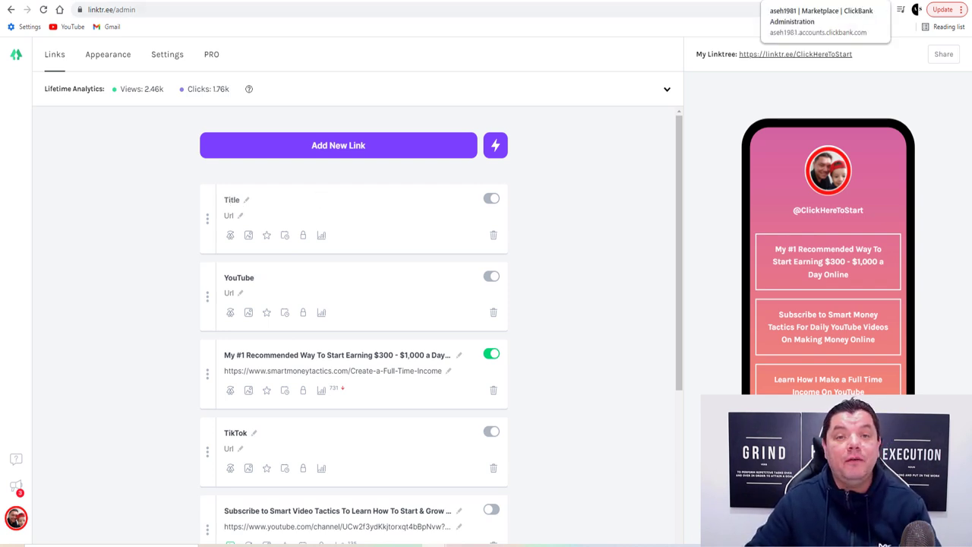
- Switch to the ClickBank marketplace, open the Self-Help category and look through its top-ranked offers
left_click(790, 2)
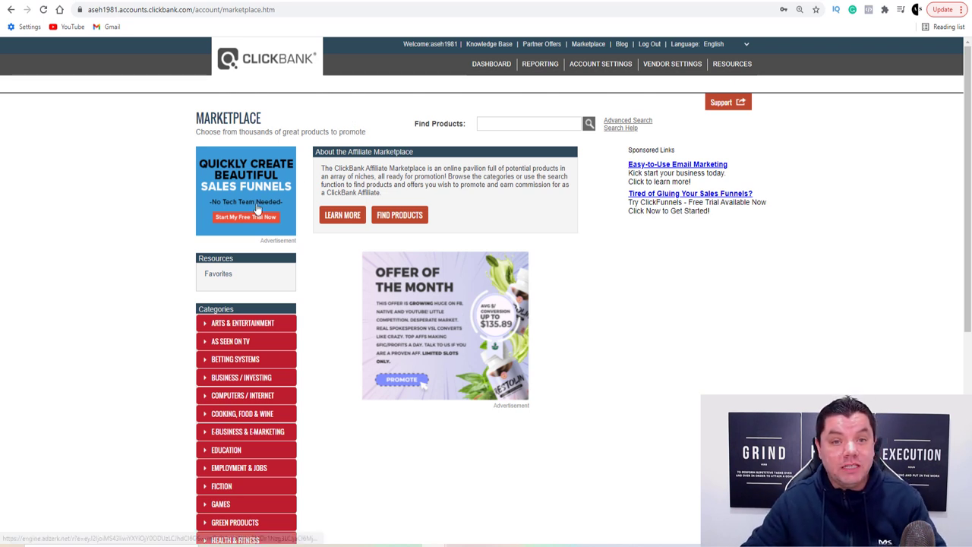
scroll(266, 204, "down", 5)
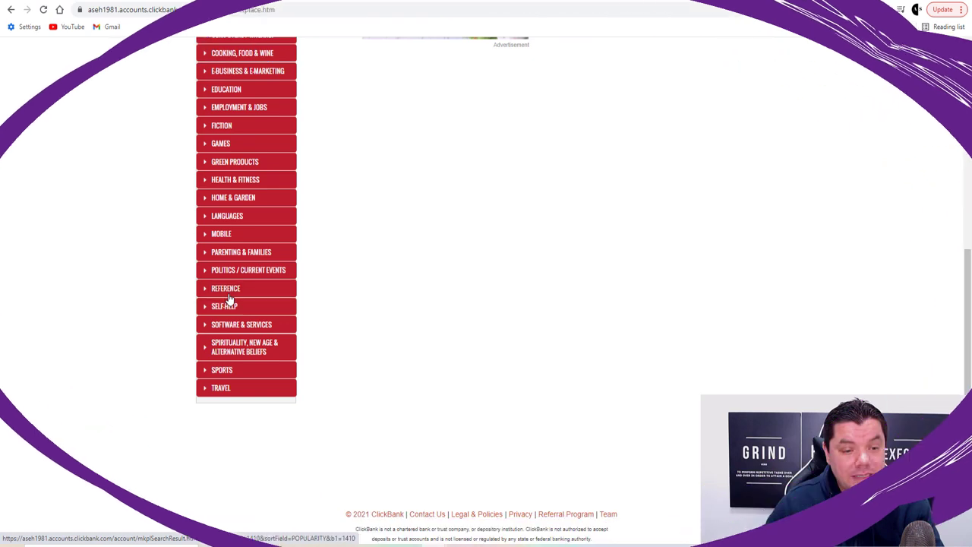
left_click(225, 306)
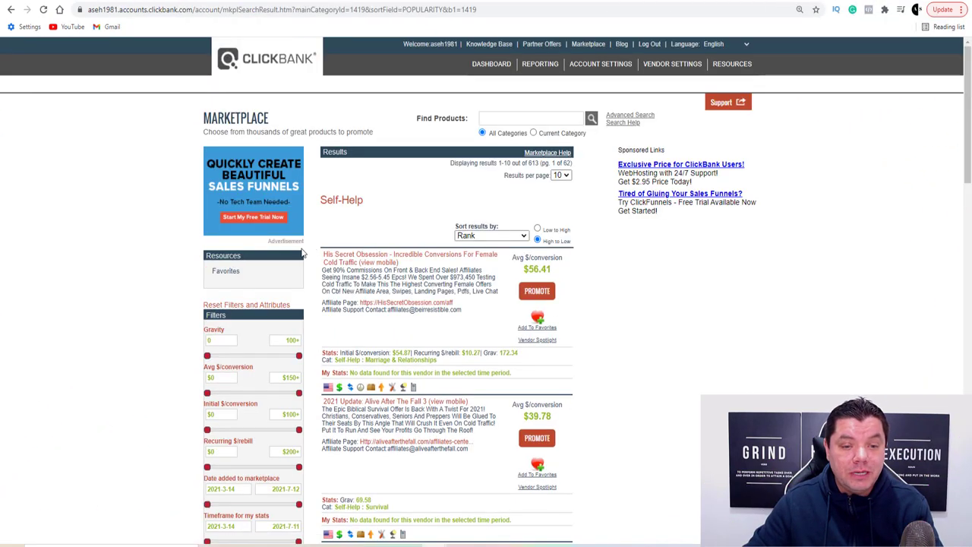
scroll(409, 242, "down", 1)
scroll(413, 232, "down", 1)
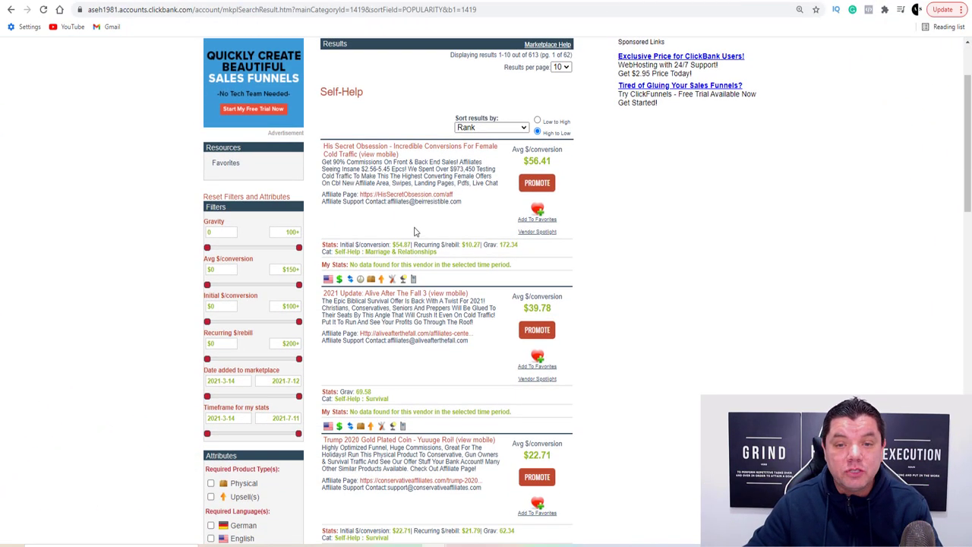
scroll(441, 219, "down", 2)
scroll(439, 210, "down", 2)
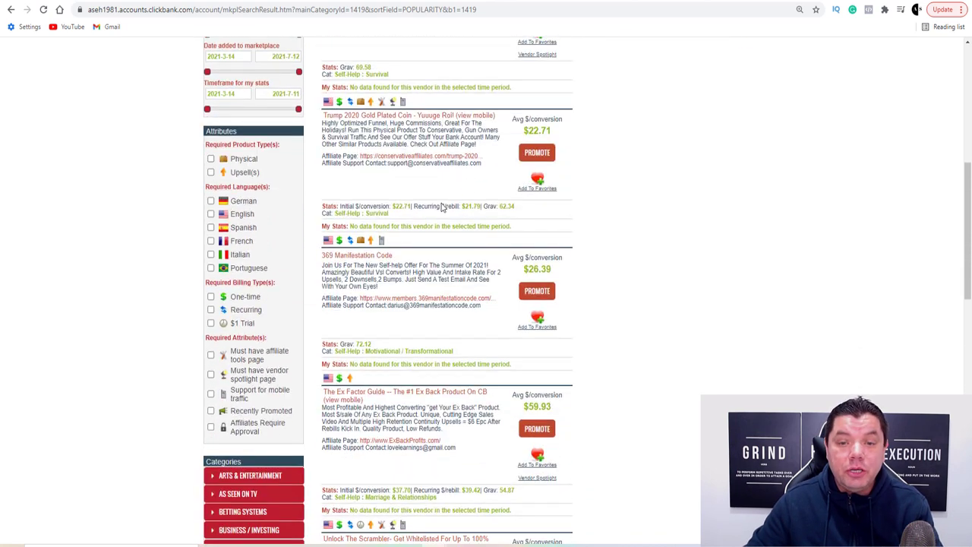
- Narrow the Self-Help offers to the Dating Guides subcategory and look over the listed products
scroll(426, 274, "down", 11)
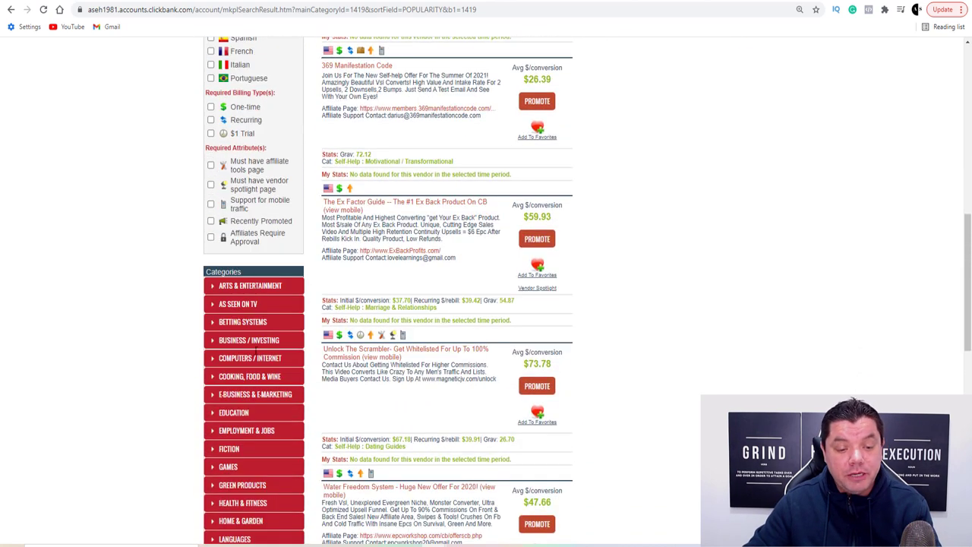
scroll(251, 343, "up", 3)
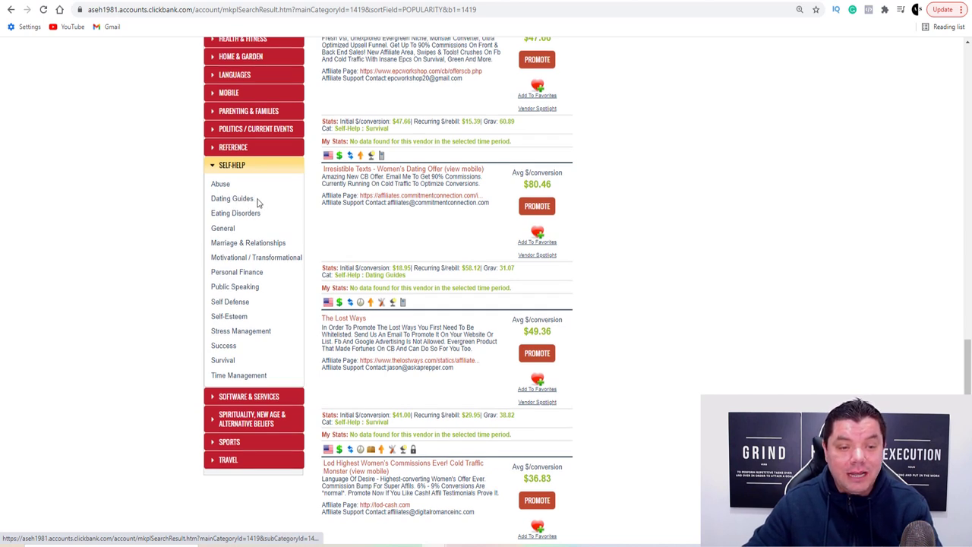
left_click(244, 198)
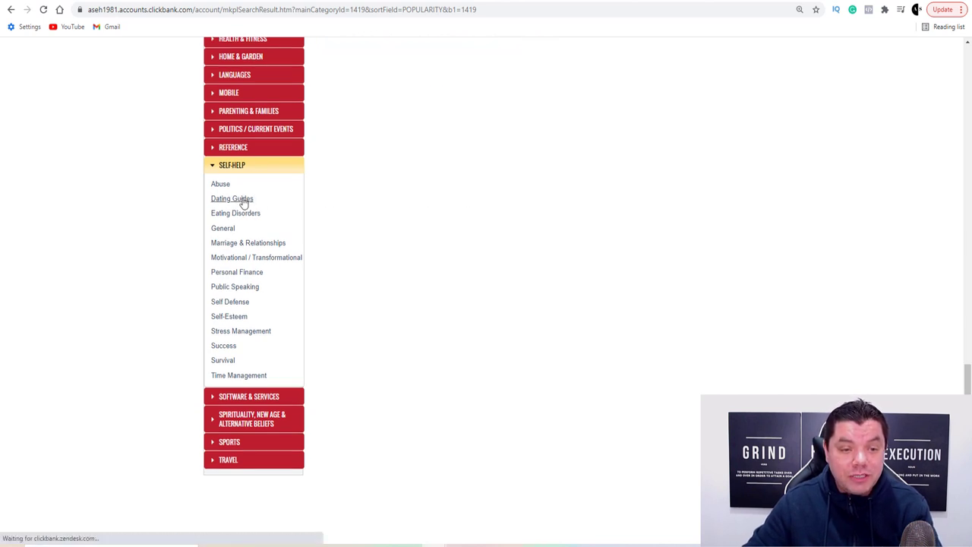
scroll(648, 304, "up", 3)
scroll(648, 304, "up", 10)
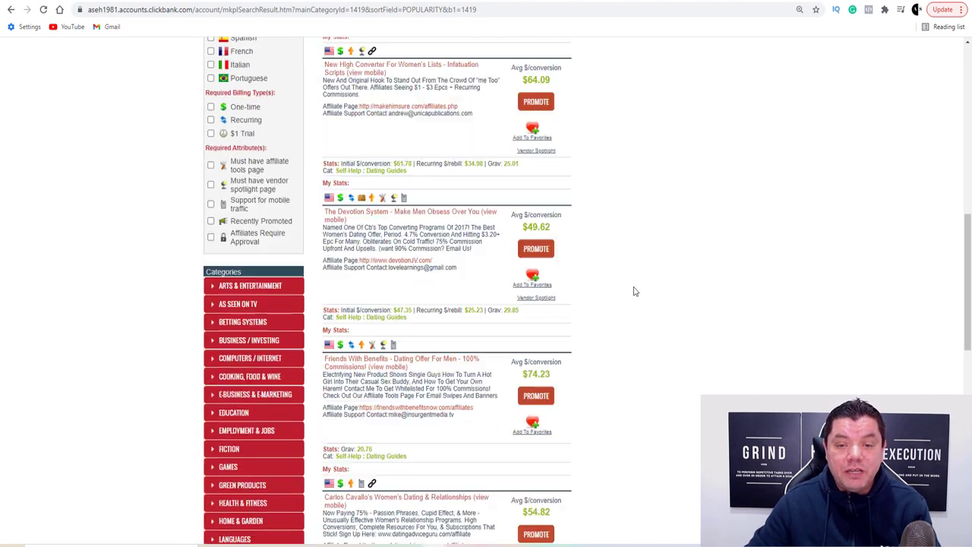
scroll(647, 293, "up", 1)
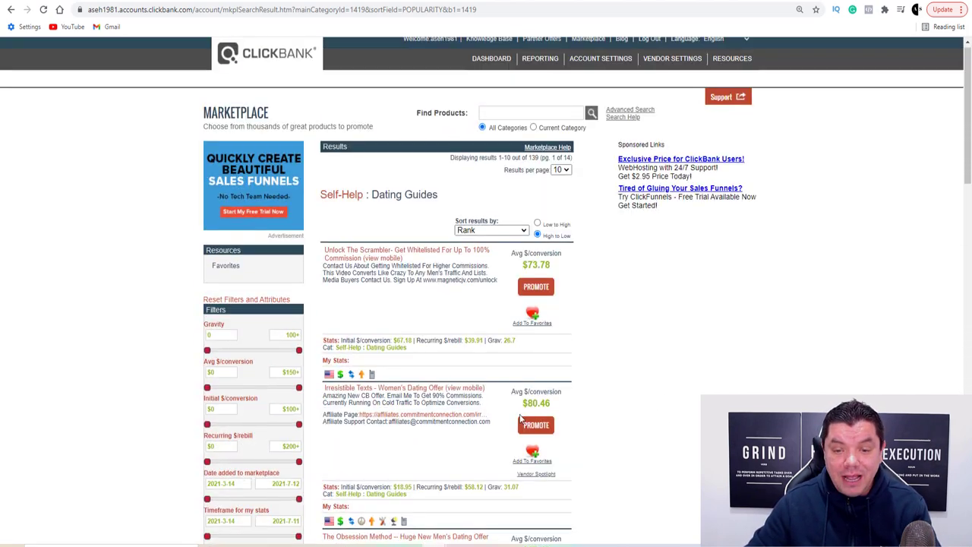
- Generate a HopLink for the "Irresistible Texts - Women's Dating Offer" without a tracking ID and copy it
scroll(552, 281, "down", 5)
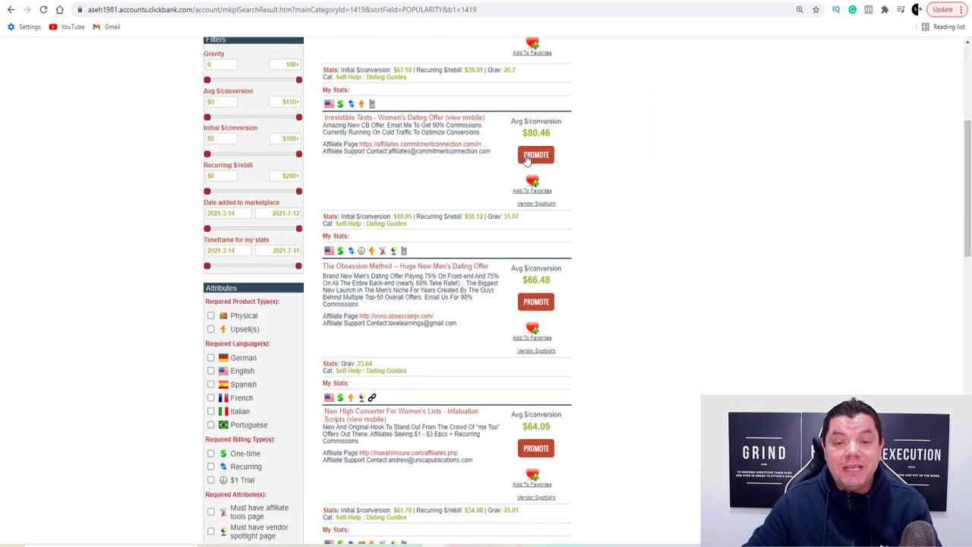
left_click(538, 155)
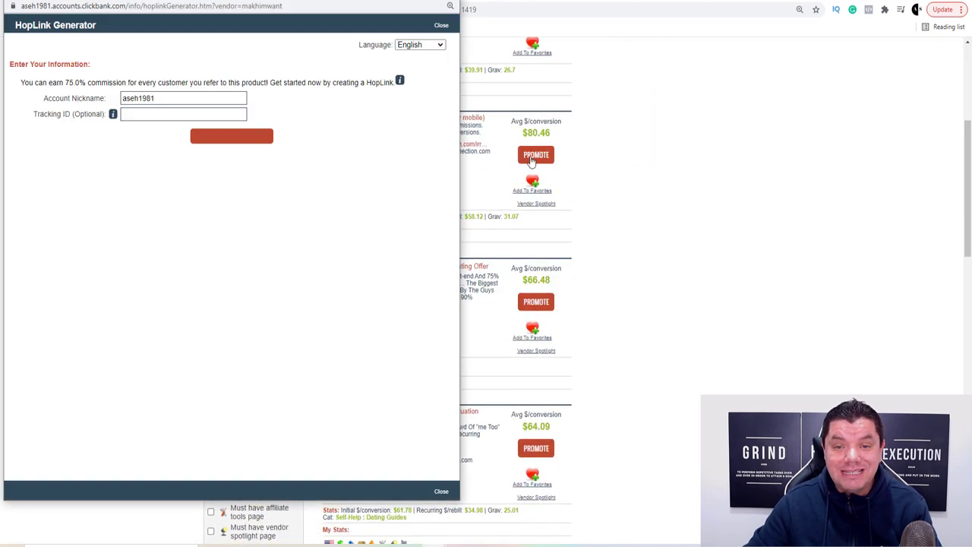
left_click(231, 140)
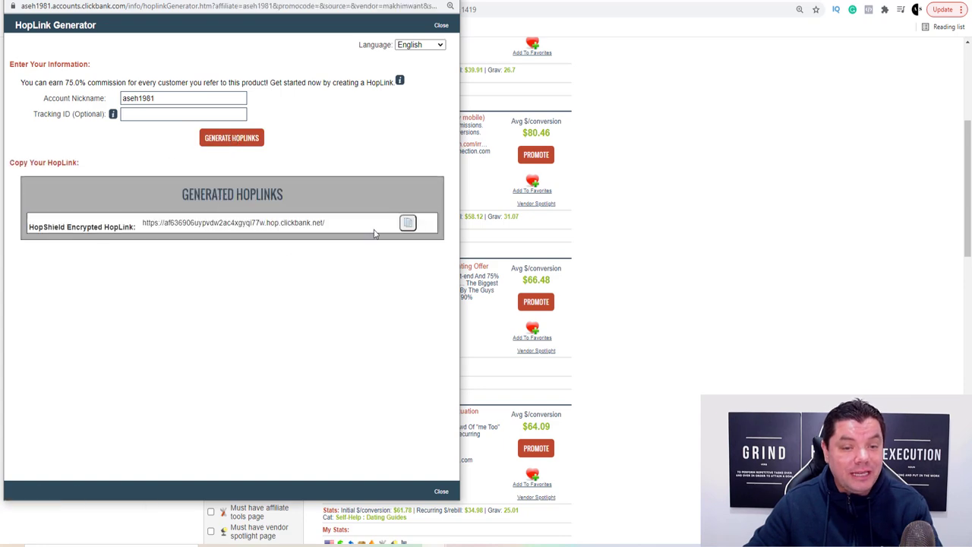
left_click(408, 221)
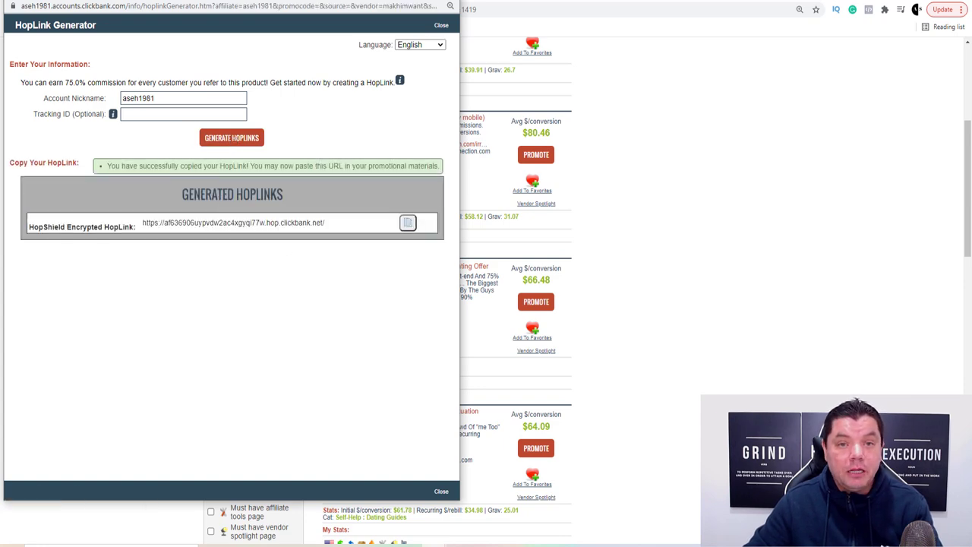
- Close the HopLink generator, switch to Linktree and paste the copied HopLink as the URL of the untitled first link
key("ctrl+w")
key("ctrl+Tab")
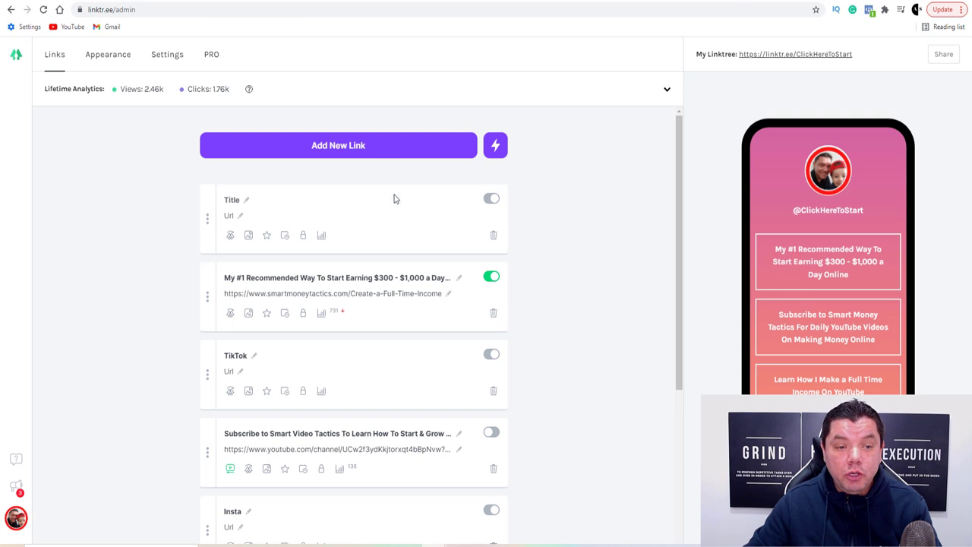
left_click(233, 218)
key("ctrl+v")
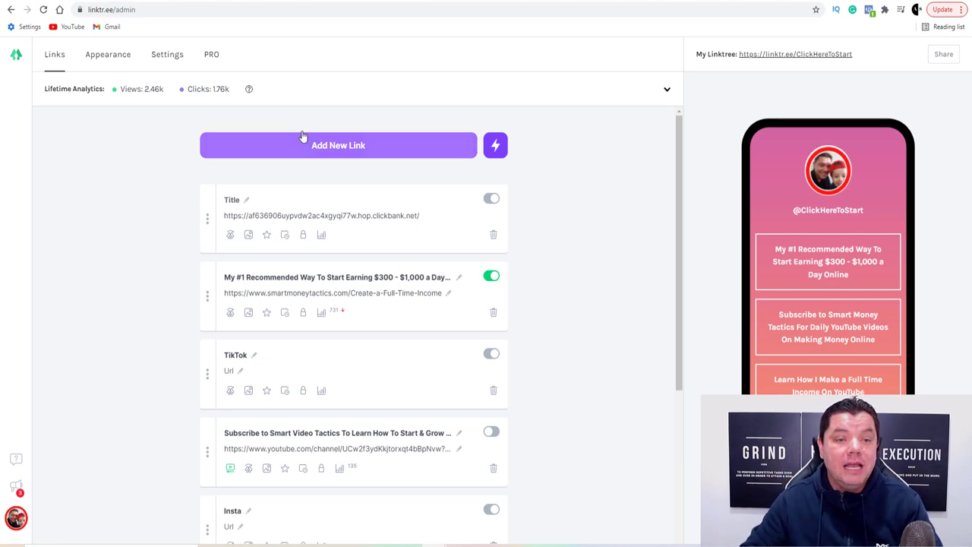
scroll(323, 284, "down", 1)
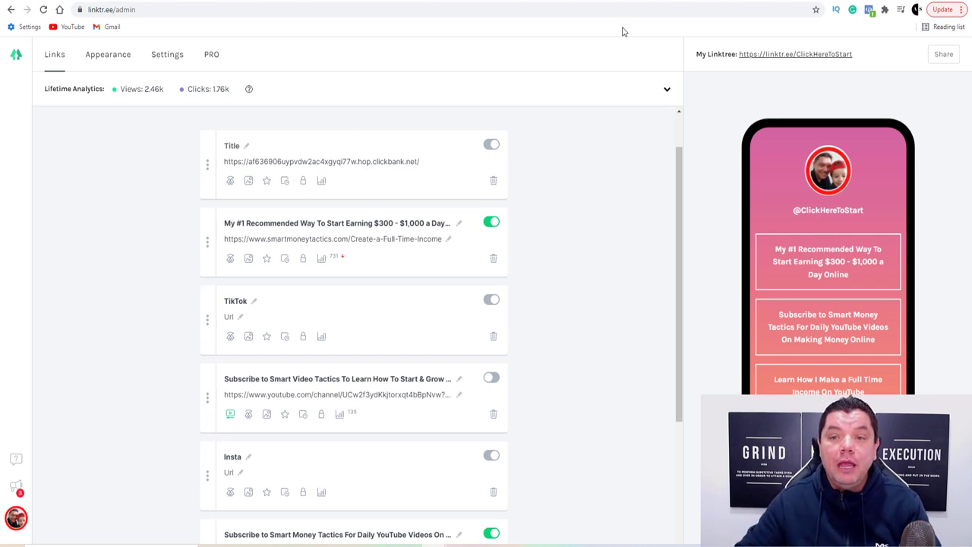
- Switch to the Canva quote design, then to YouTube Studio's Audio library, and look through the free music tracks
left_click(668, 1)
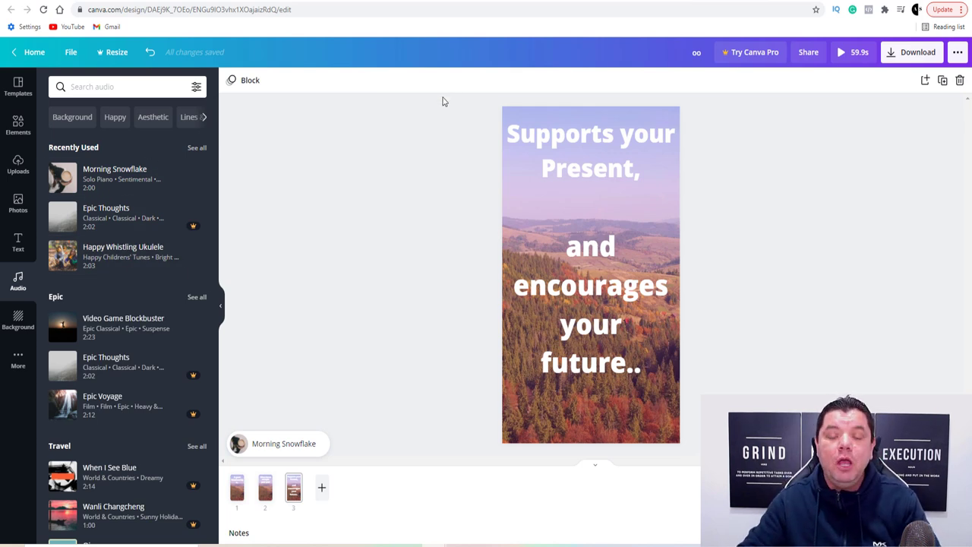
left_click(66, 2)
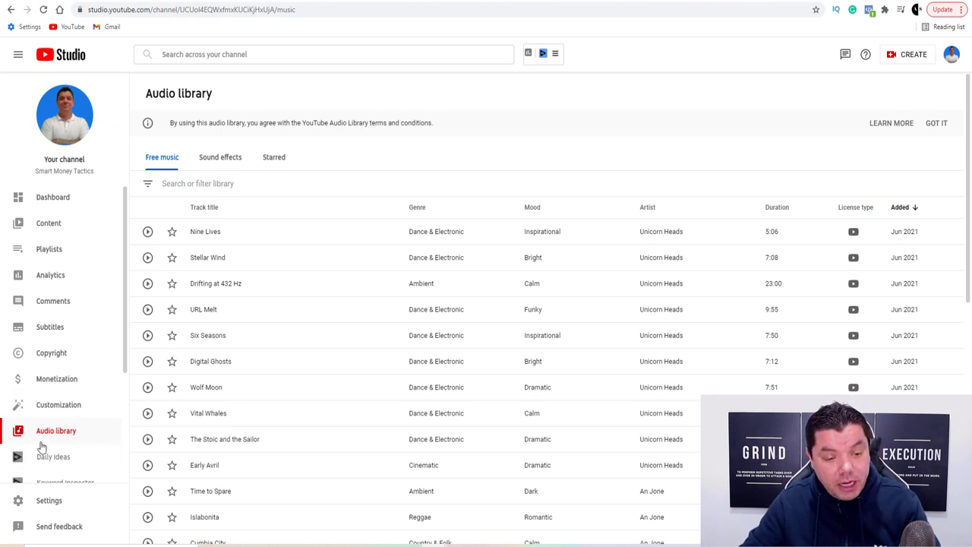
scroll(408, 231, "down", 6)
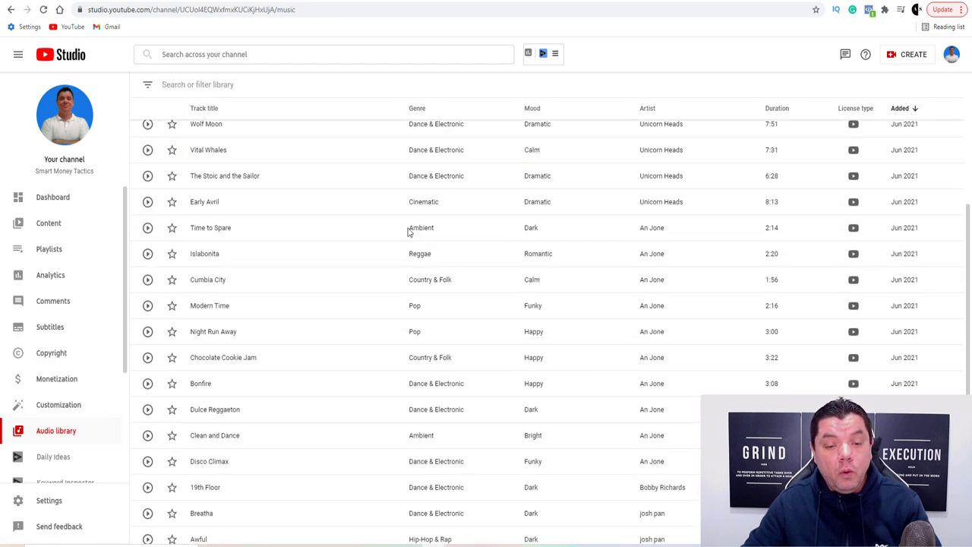
scroll(409, 243, "up", 7)
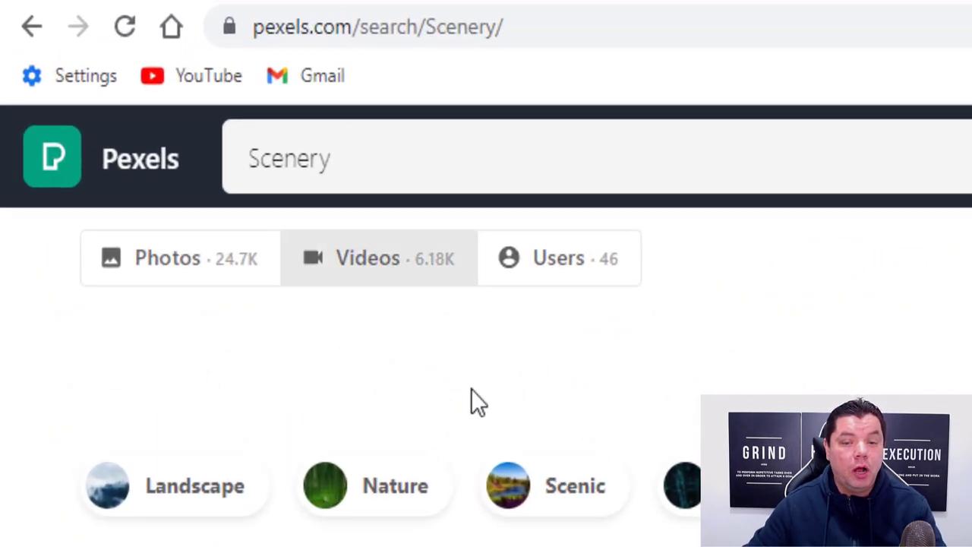
- Show only videos in the Pexels "Scenery" search and browse the clips for possible reel backgrounds
left_click(367, 245)
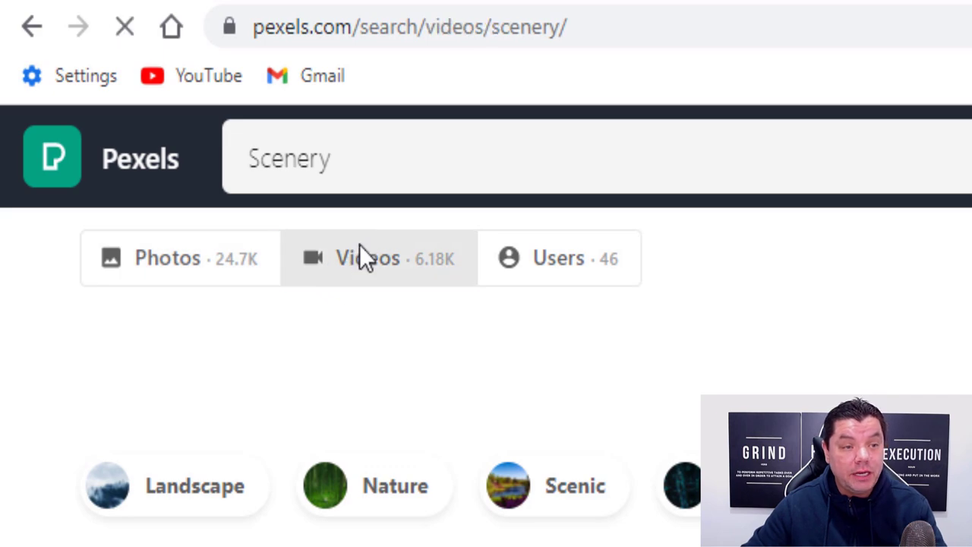
scroll(551, 279, "down", 7)
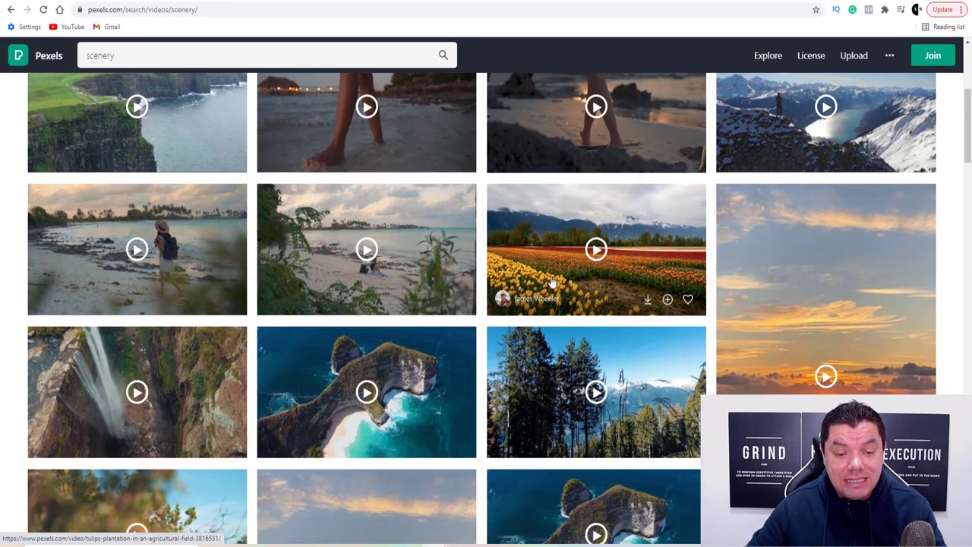
scroll(553, 282, "down", 5)
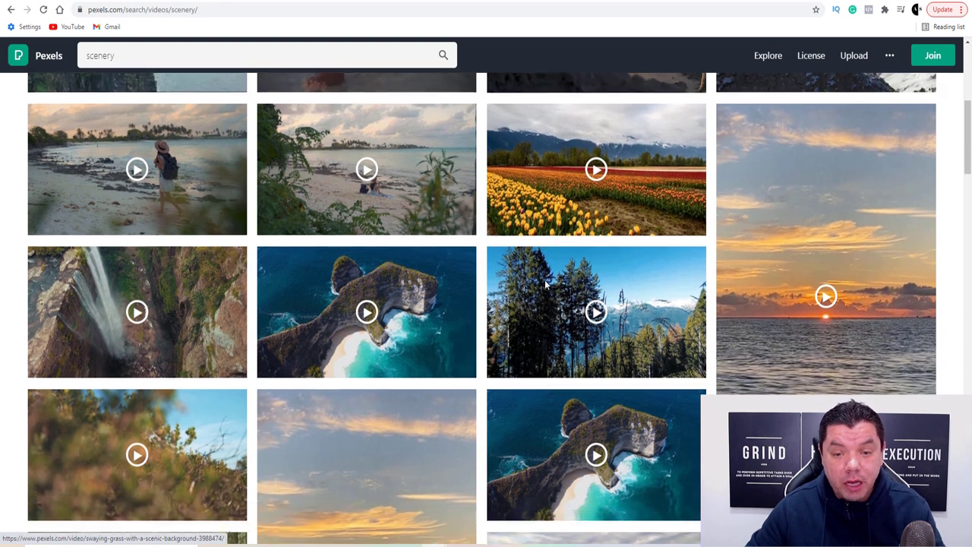
scroll(544, 290, "down", 4)
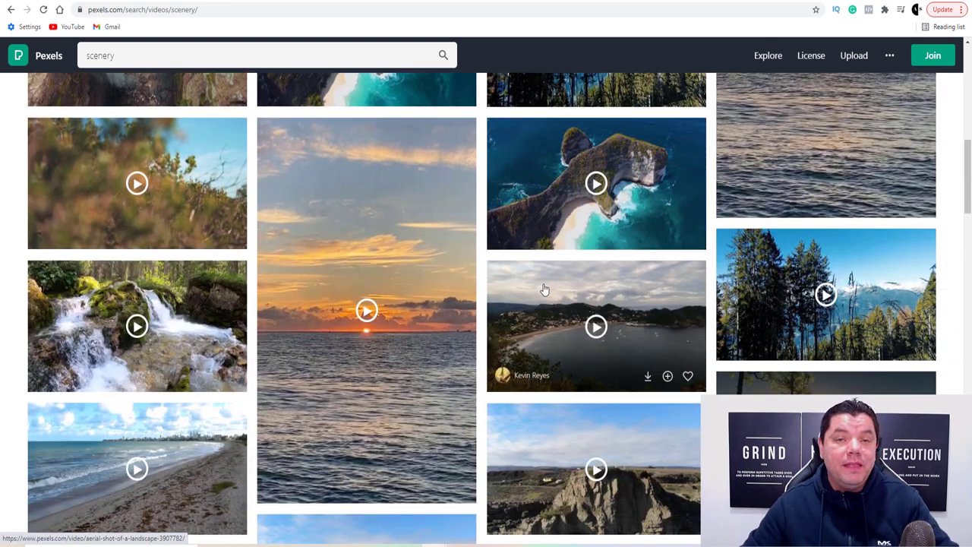
scroll(545, 290, "down", 4)
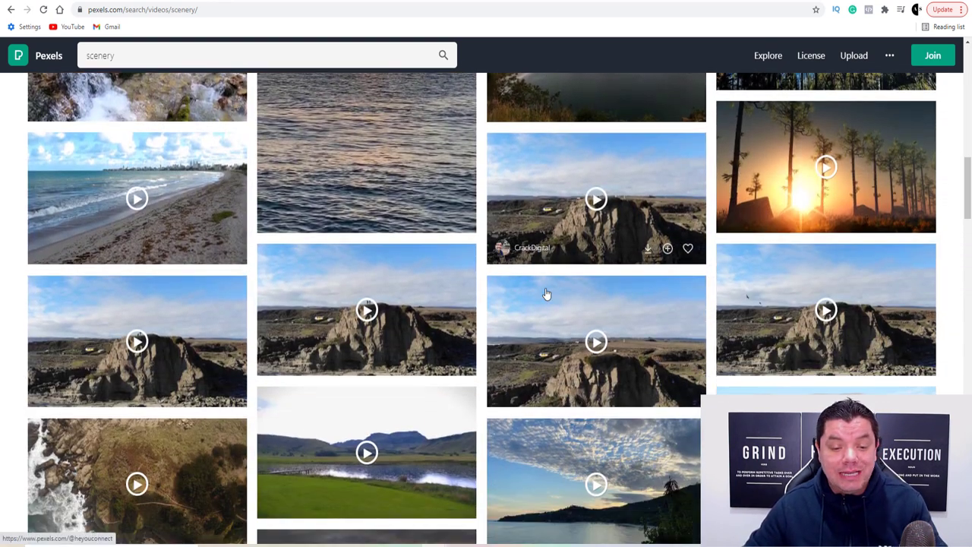
scroll(547, 291, "down", 3)
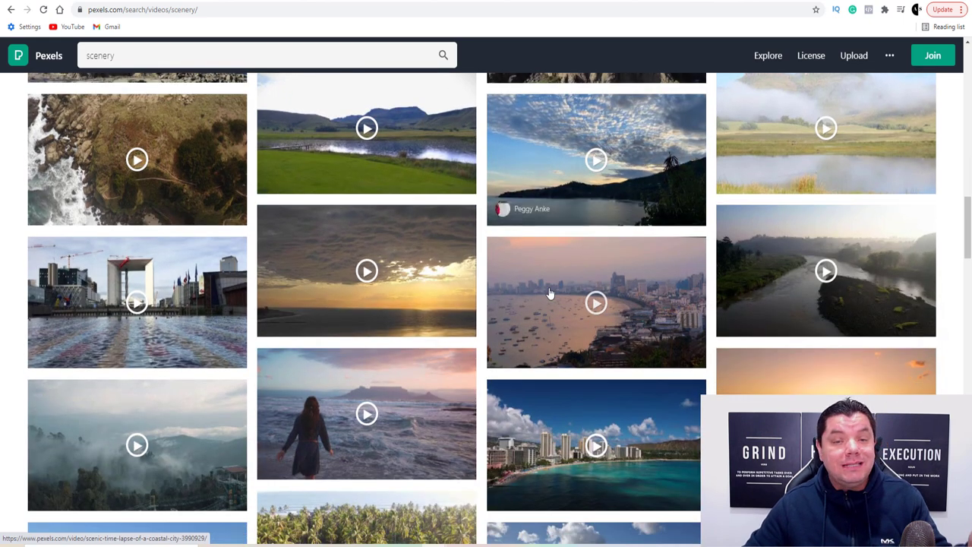
scroll(514, 295, "down", 3)
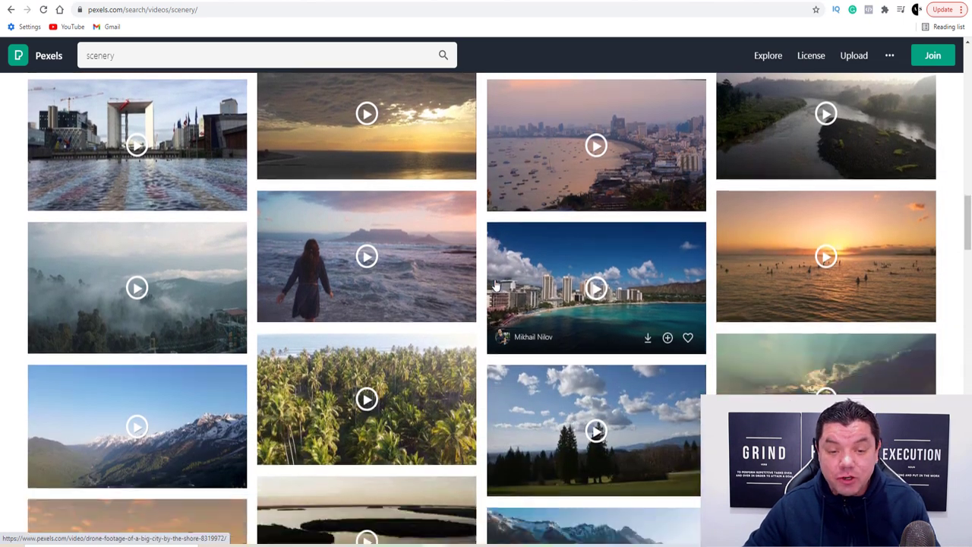
scroll(558, 272, "down", 1)
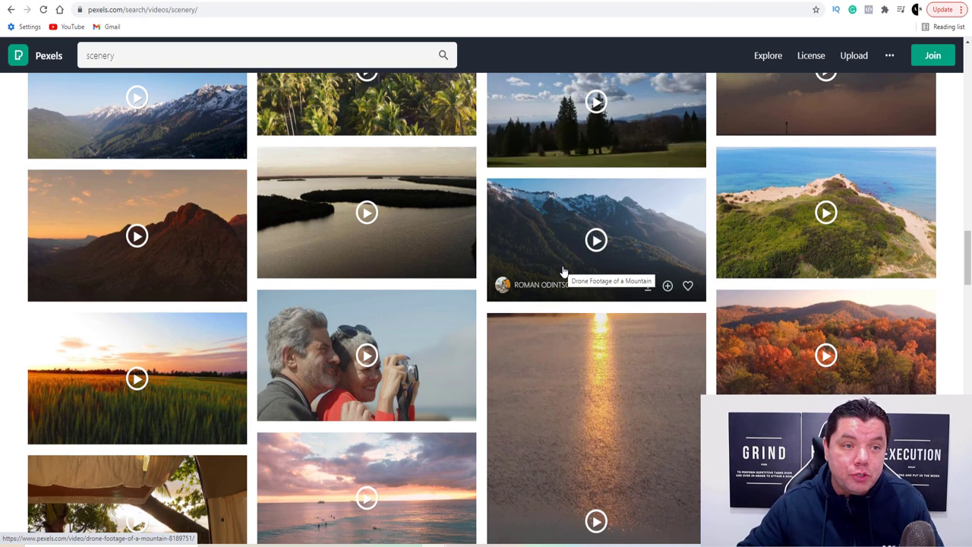
- Switch to Instagram and view the smartmoneytactics and igrelationshiprules profiles and the open thegoodquote reel
left_click(179, 3)
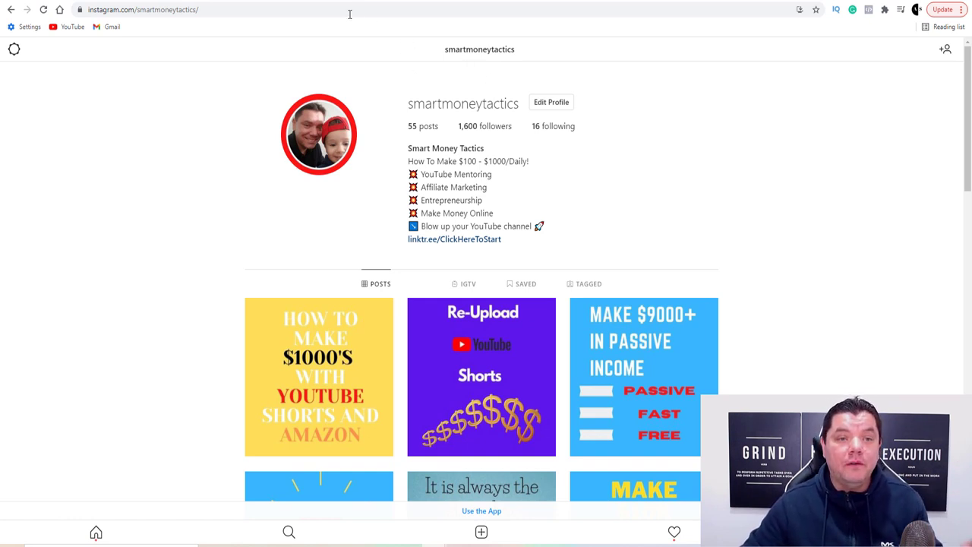
left_click(304, 3)
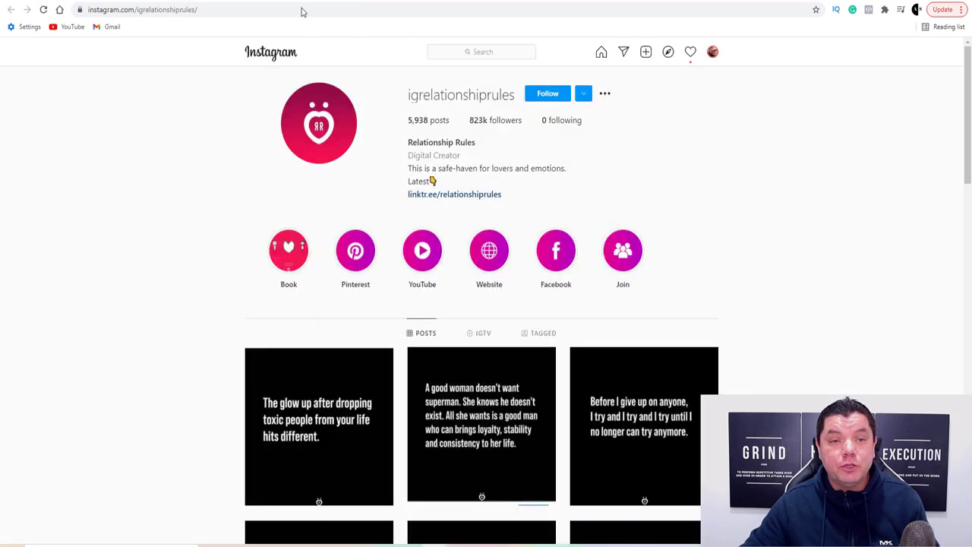
left_click(319, 1)
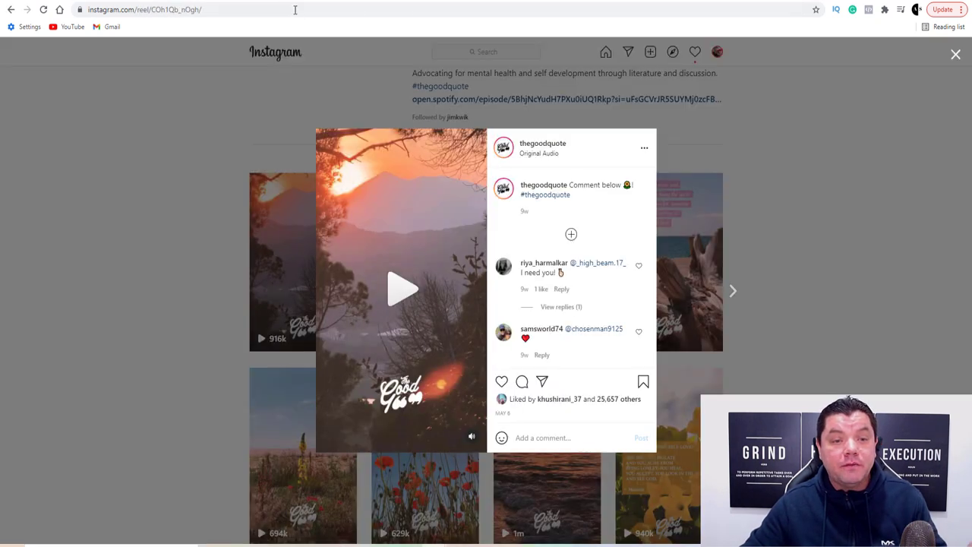
- Open thegoodquote's palm-tree reel from its reels grid, read through the comments and close the reel
left_click(800, 160)
left_click(410, 237)
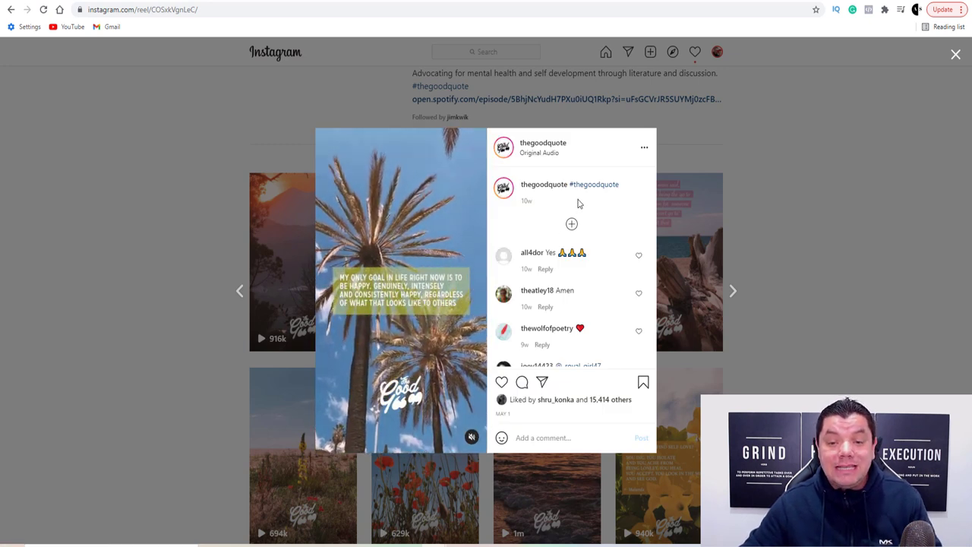
scroll(579, 204, "down", 2)
scroll(579, 204, "down", 4)
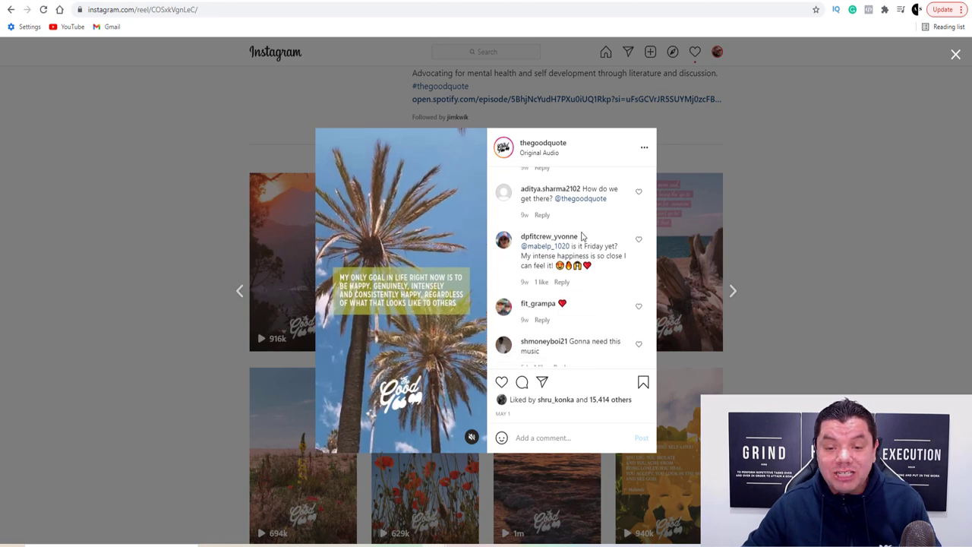
left_click(802, 137)
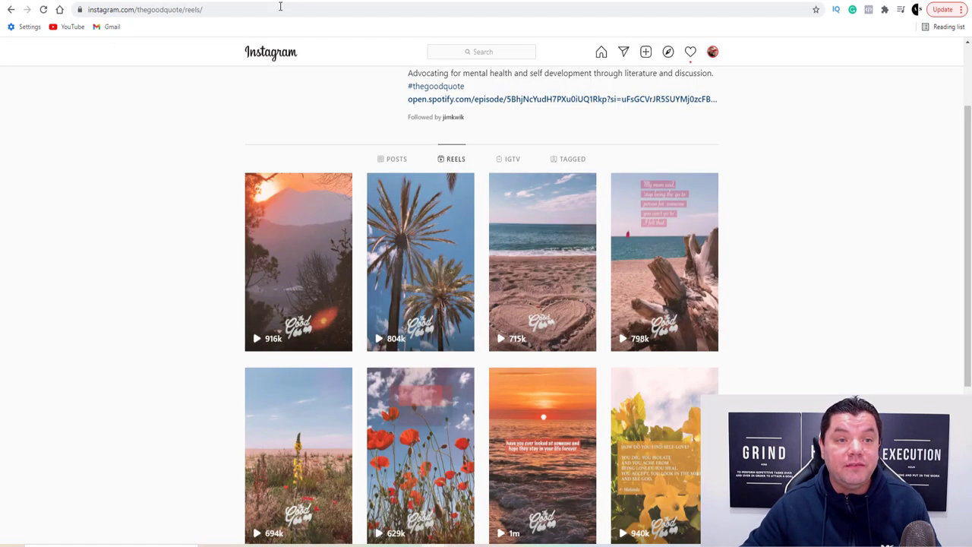